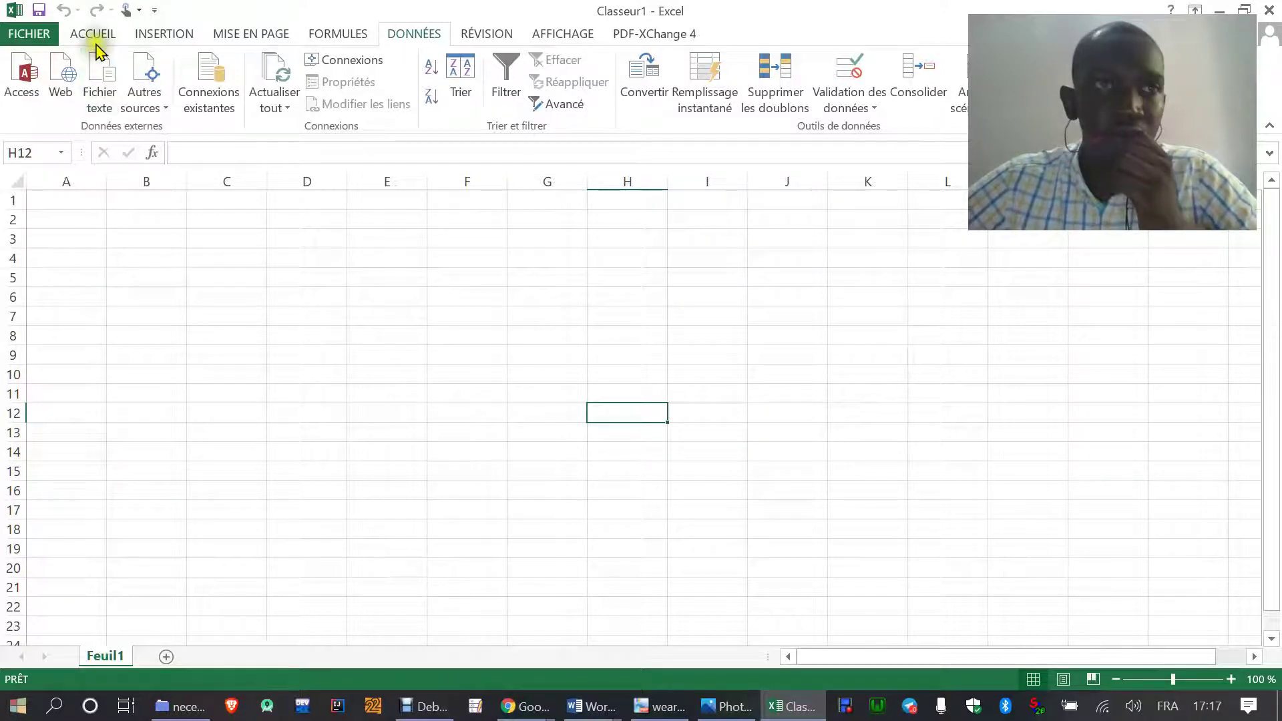
- On the Accueil tab, zoom the empty Feuil1 sheet in to 160 %
left_click(93, 37)
left_click(438, 296)
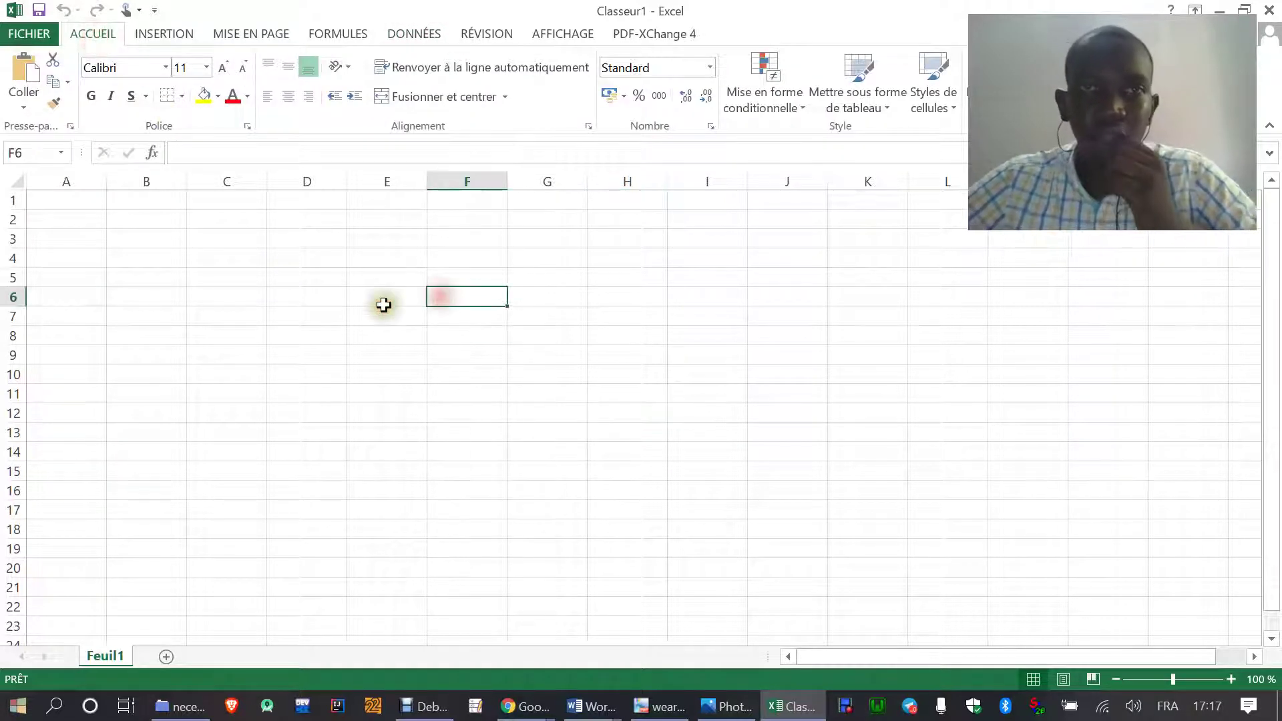
left_click(1231, 679)
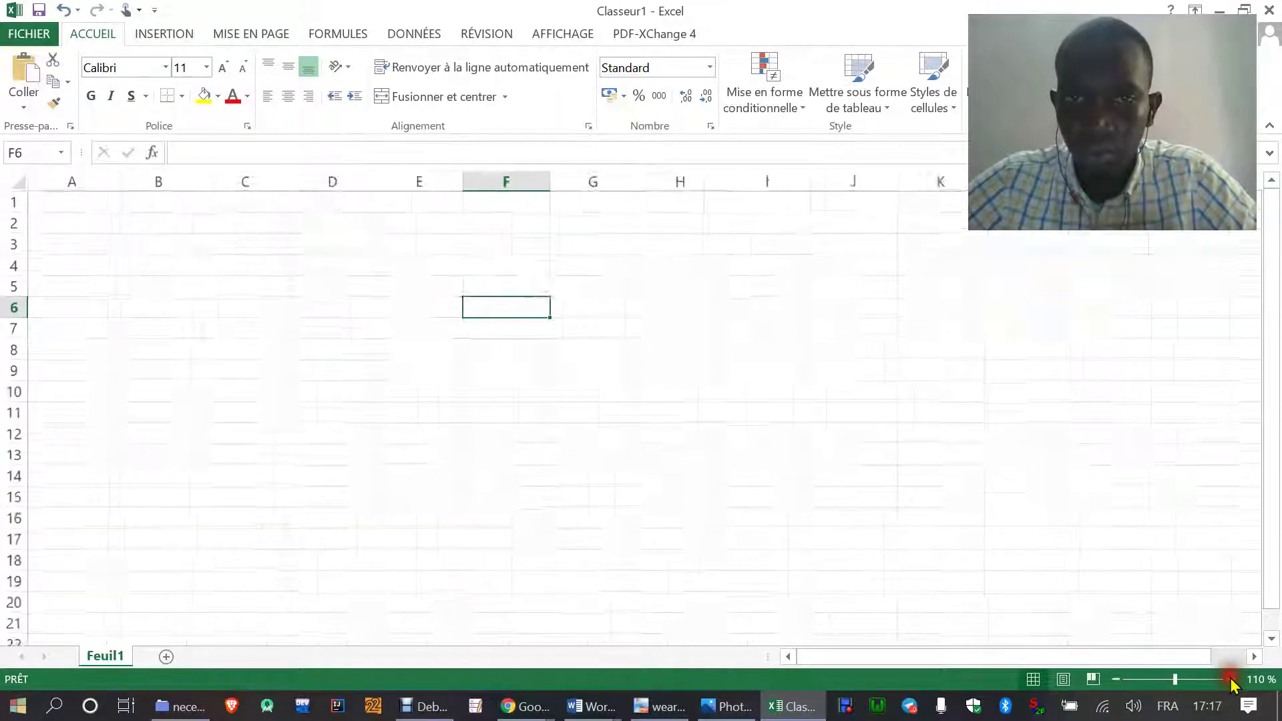
left_click(1231, 679)
left_click(1231, 679)
left_click(1230, 679)
left_click(1231, 679)
left_click(1231, 679)
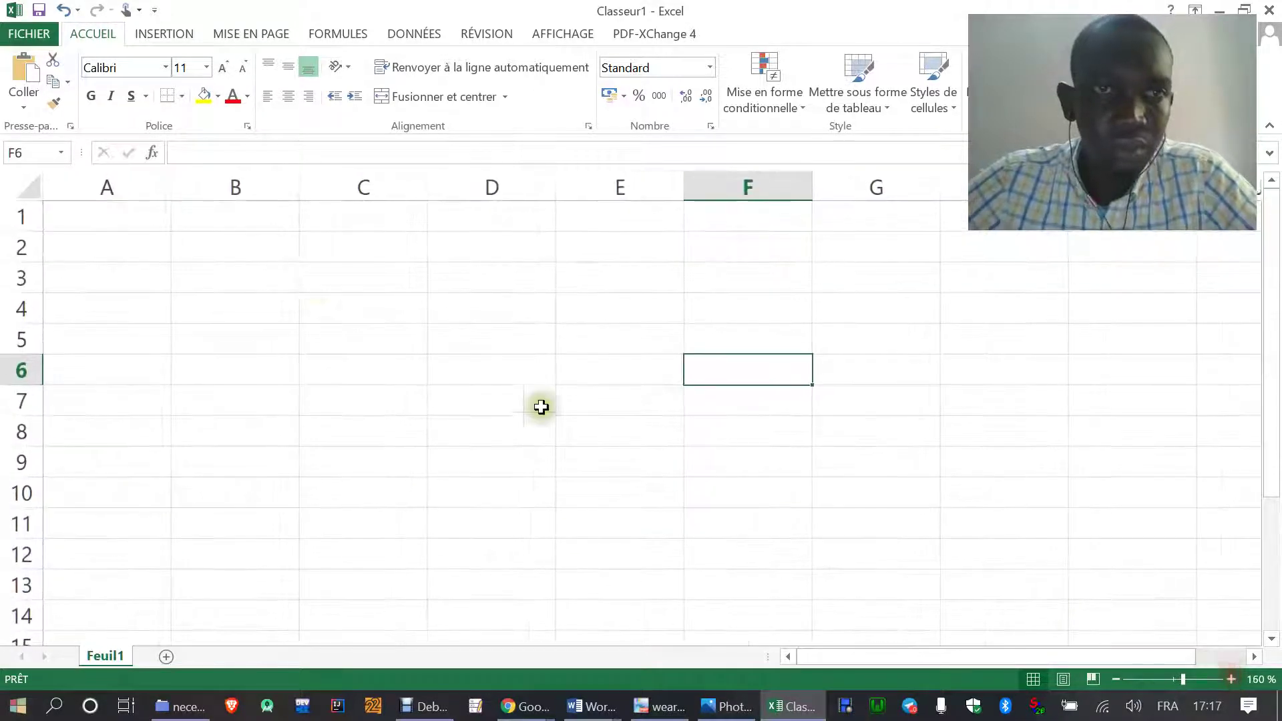
left_click(361, 282)
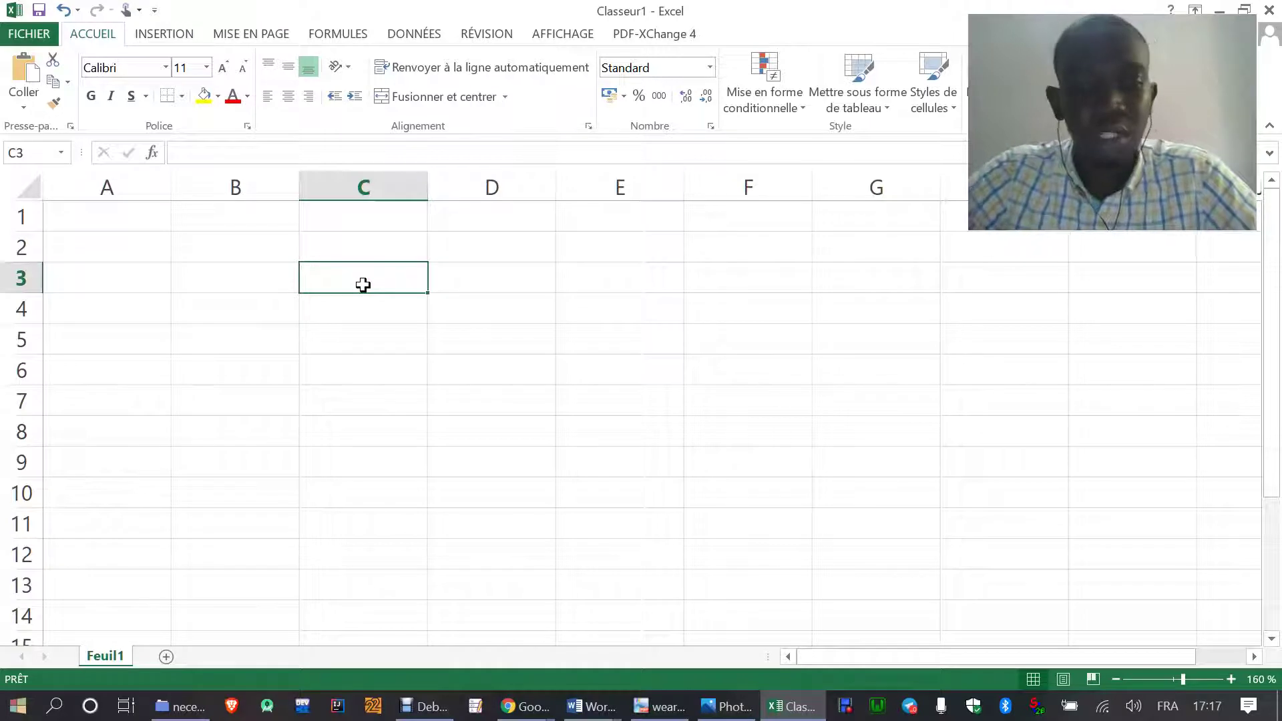
- Enter the headers Nom in C3, Prenom in D3 and Ville in E3
type("Nom")
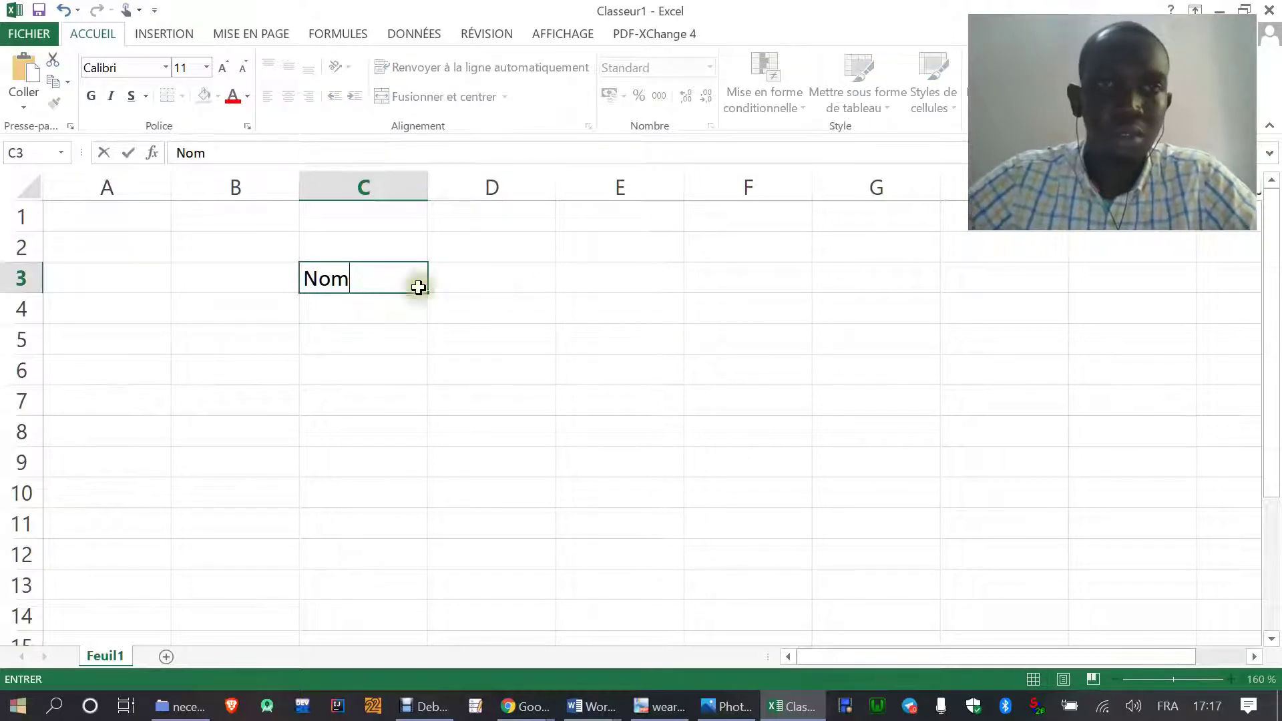
left_click(515, 279)
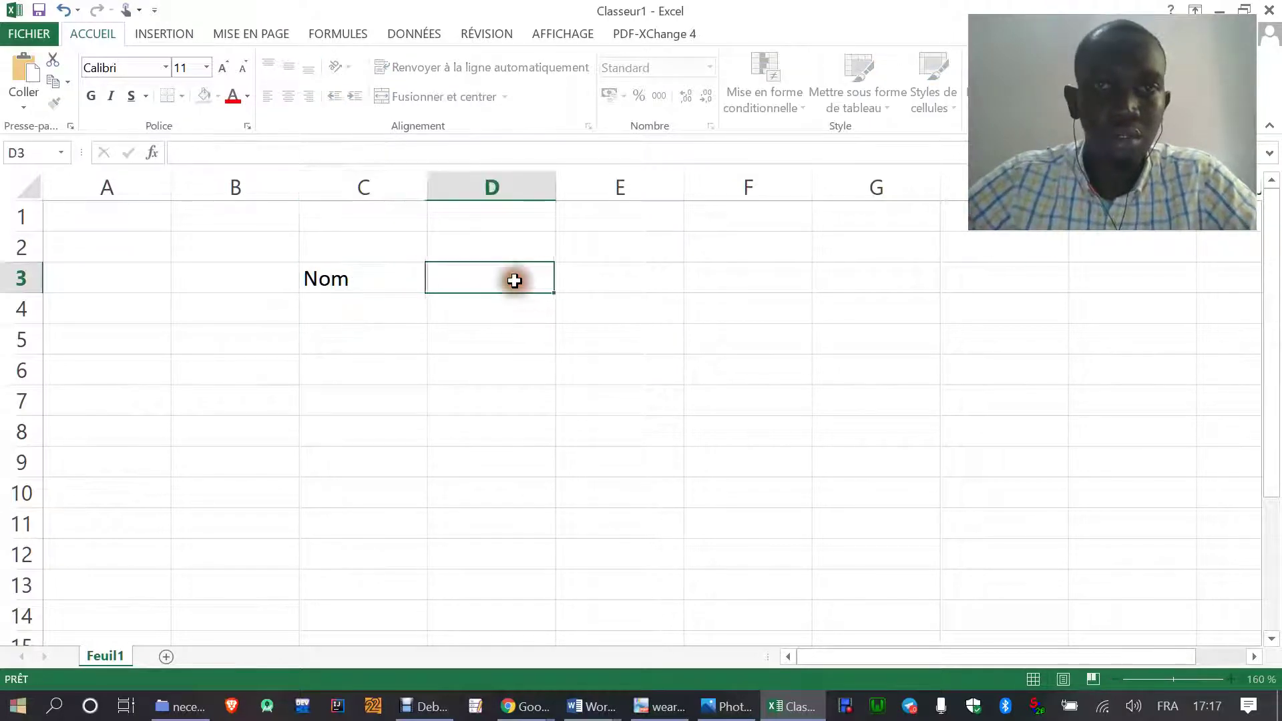
type("Preno")
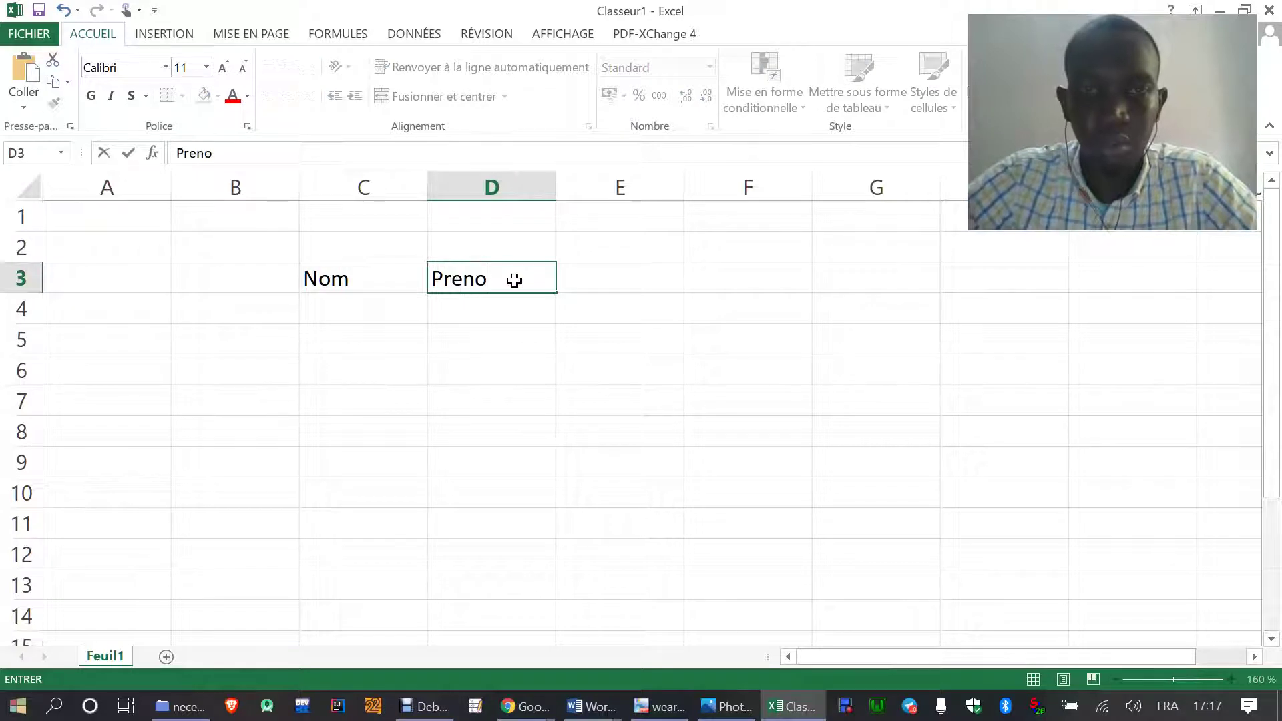
type("m")
left_click(635, 279)
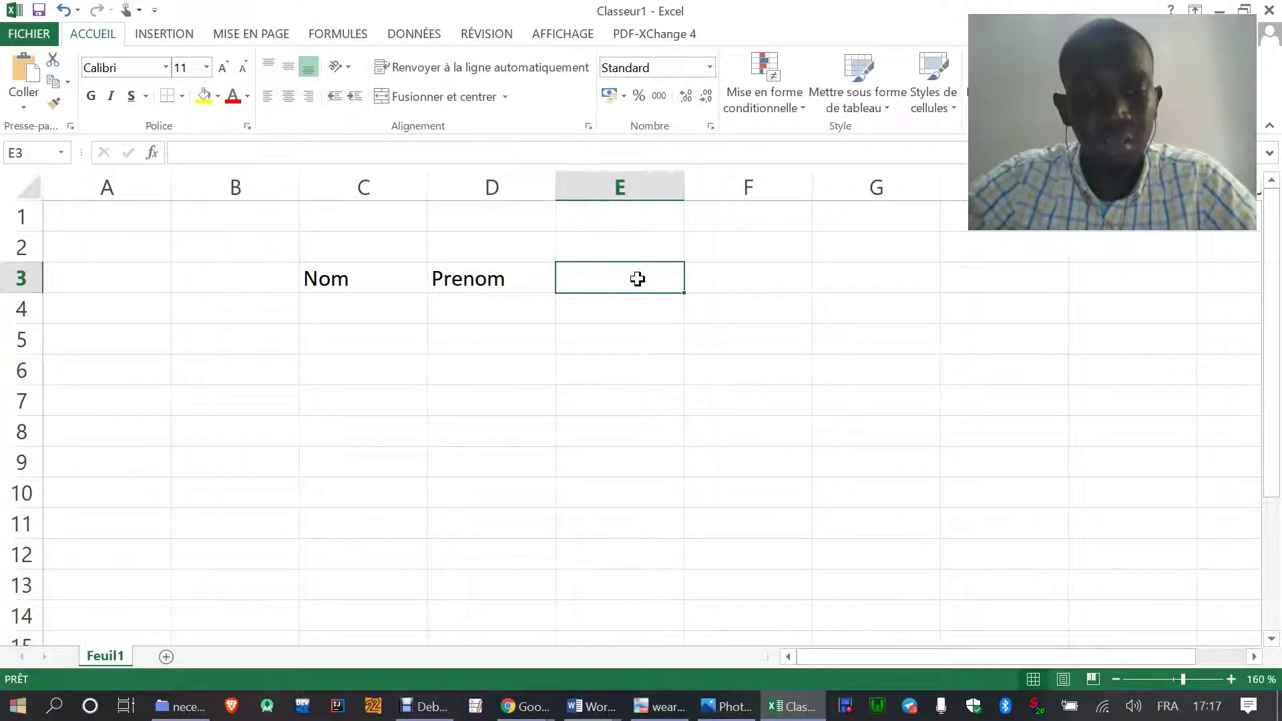
type("Ville")
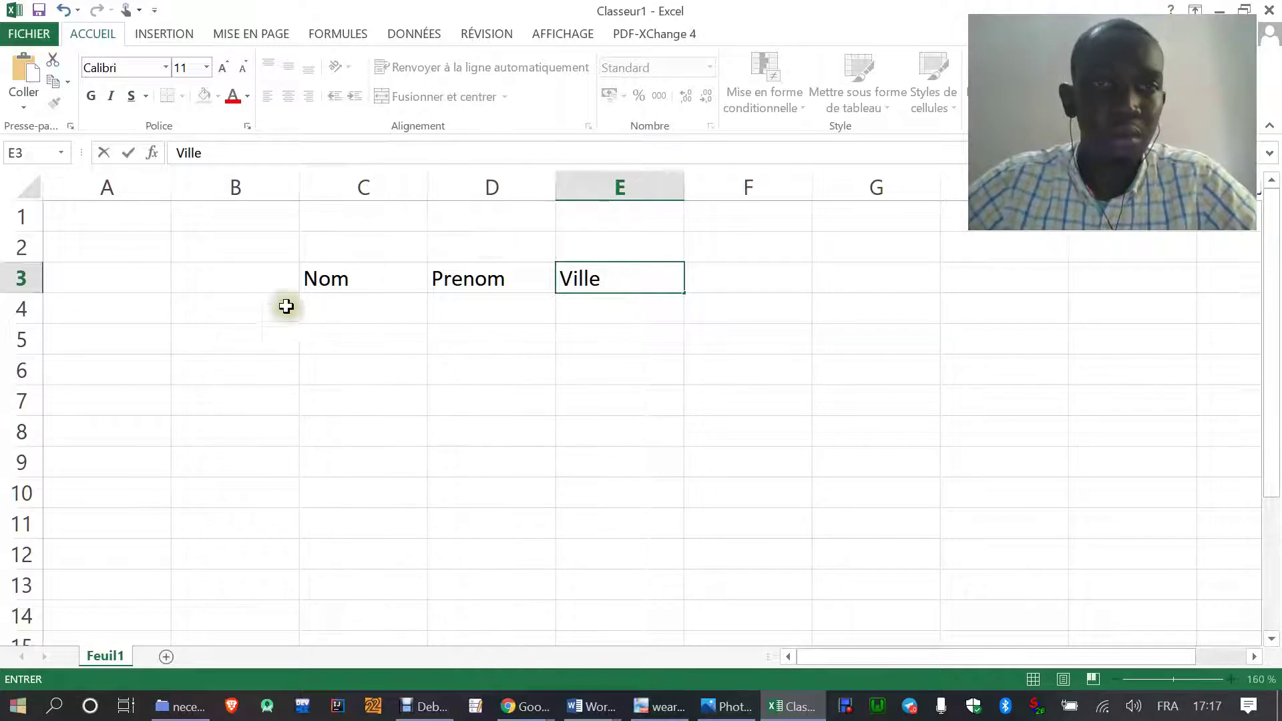
left_click(344, 307)
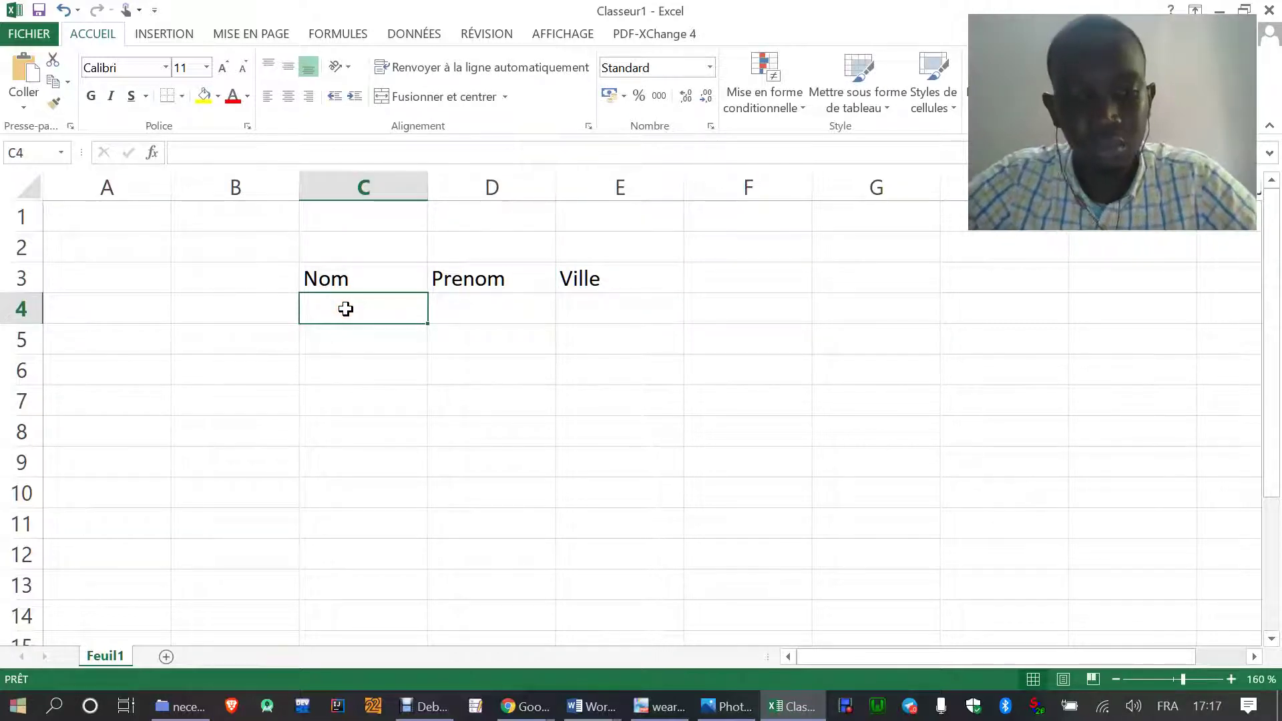
- Type the surnames Diouf, Diop, Faye, Dieng, Diatta and Seck down C4:C9
key("Return")
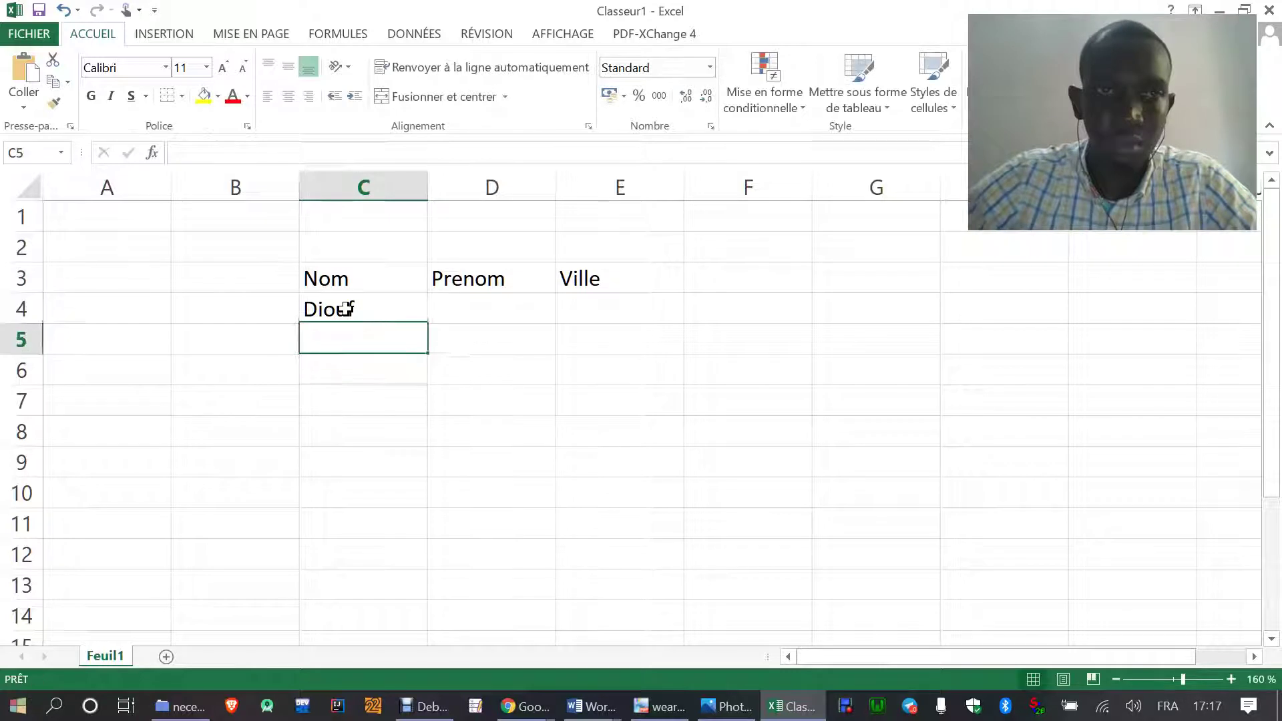
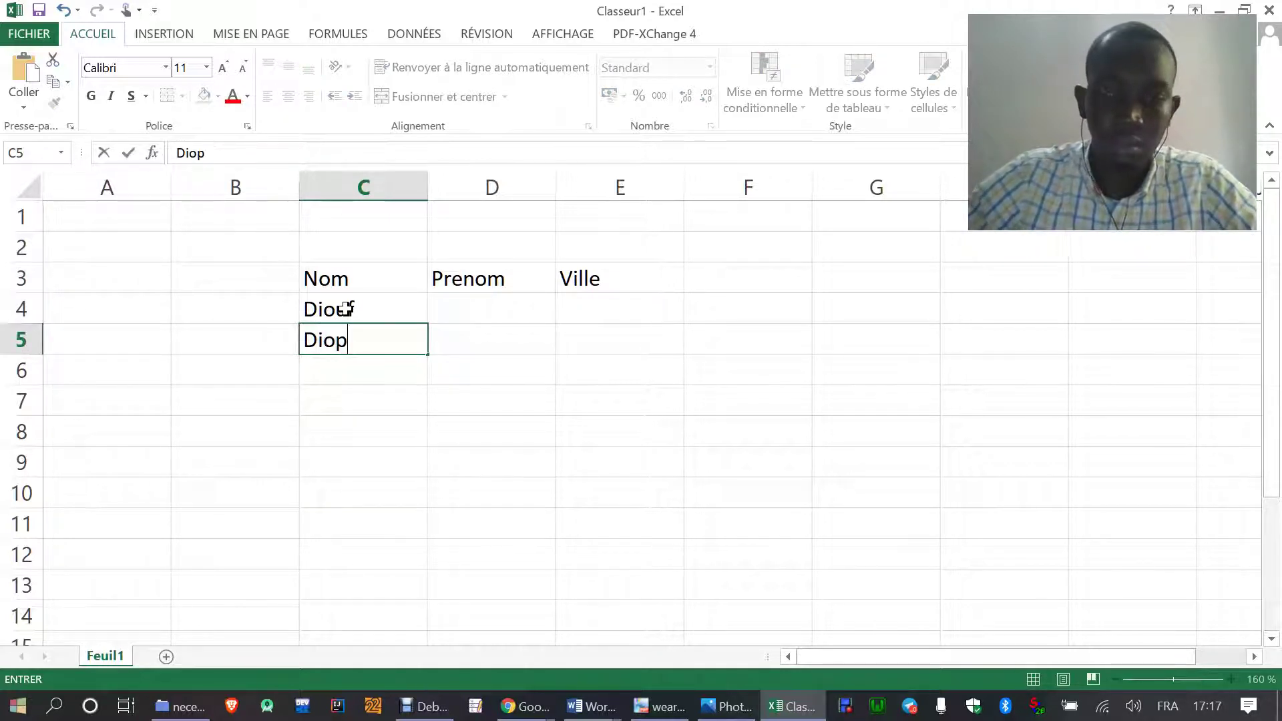
key("Return")
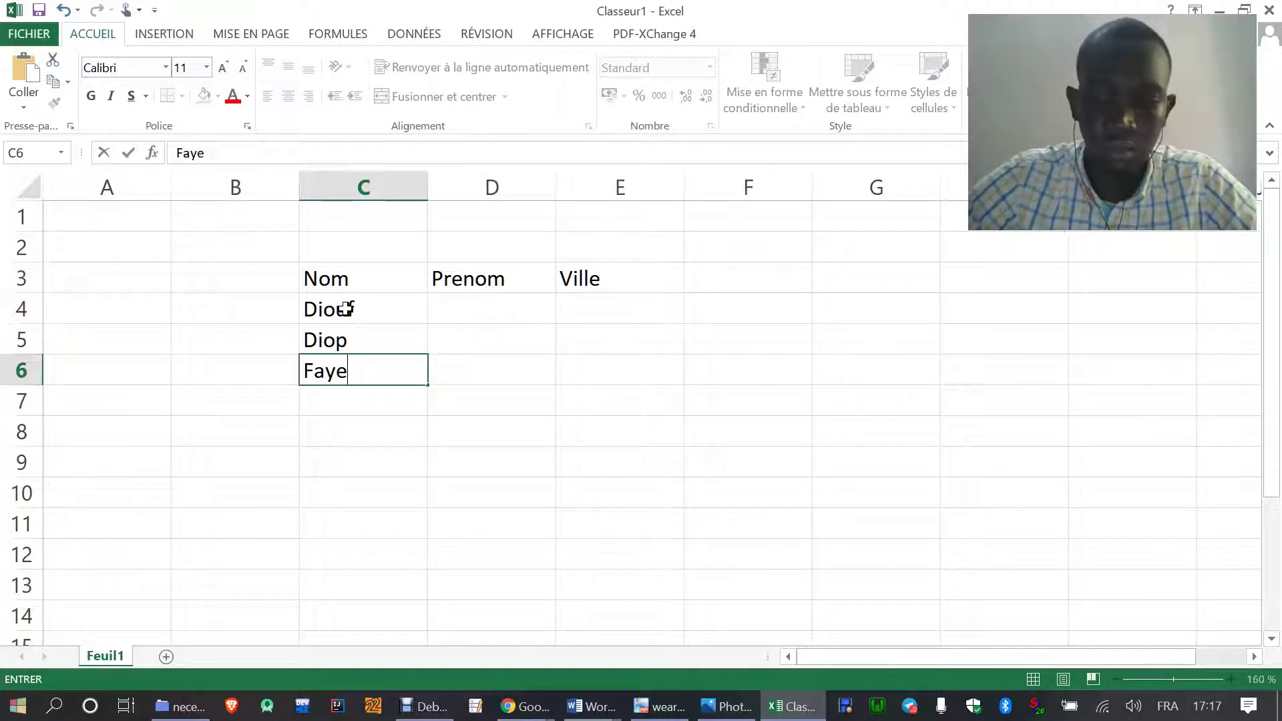
key("Return")
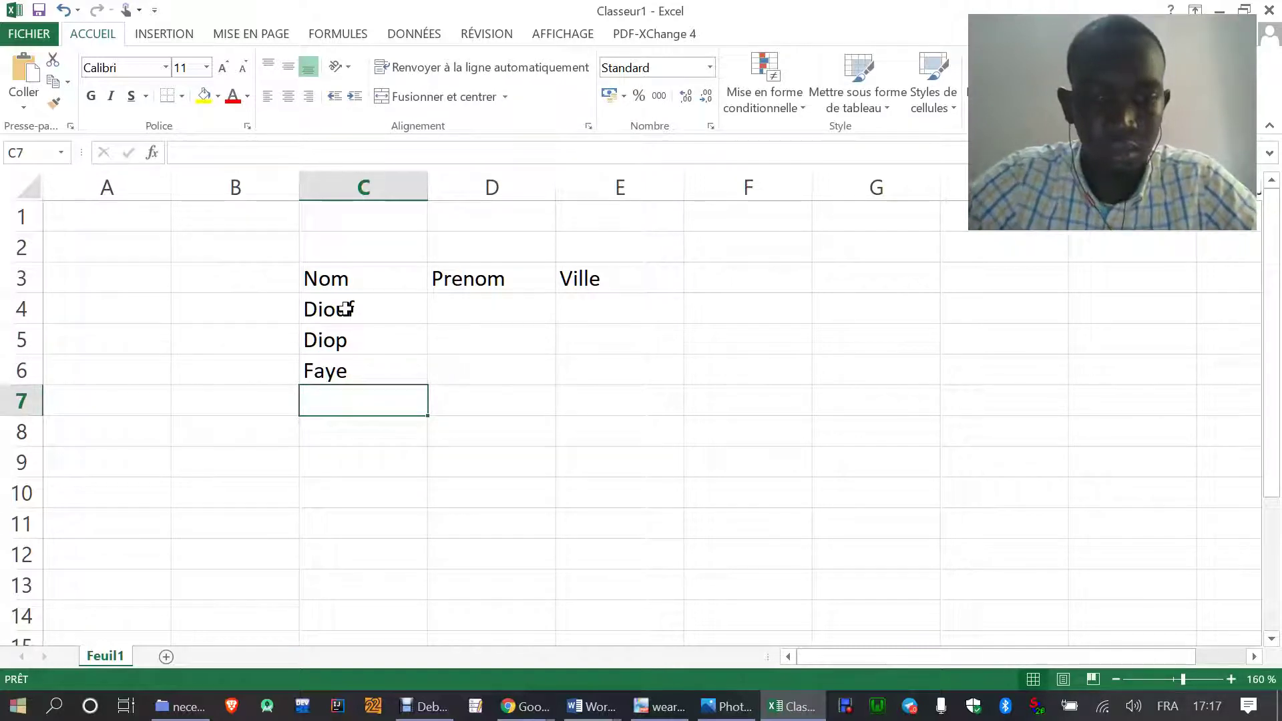
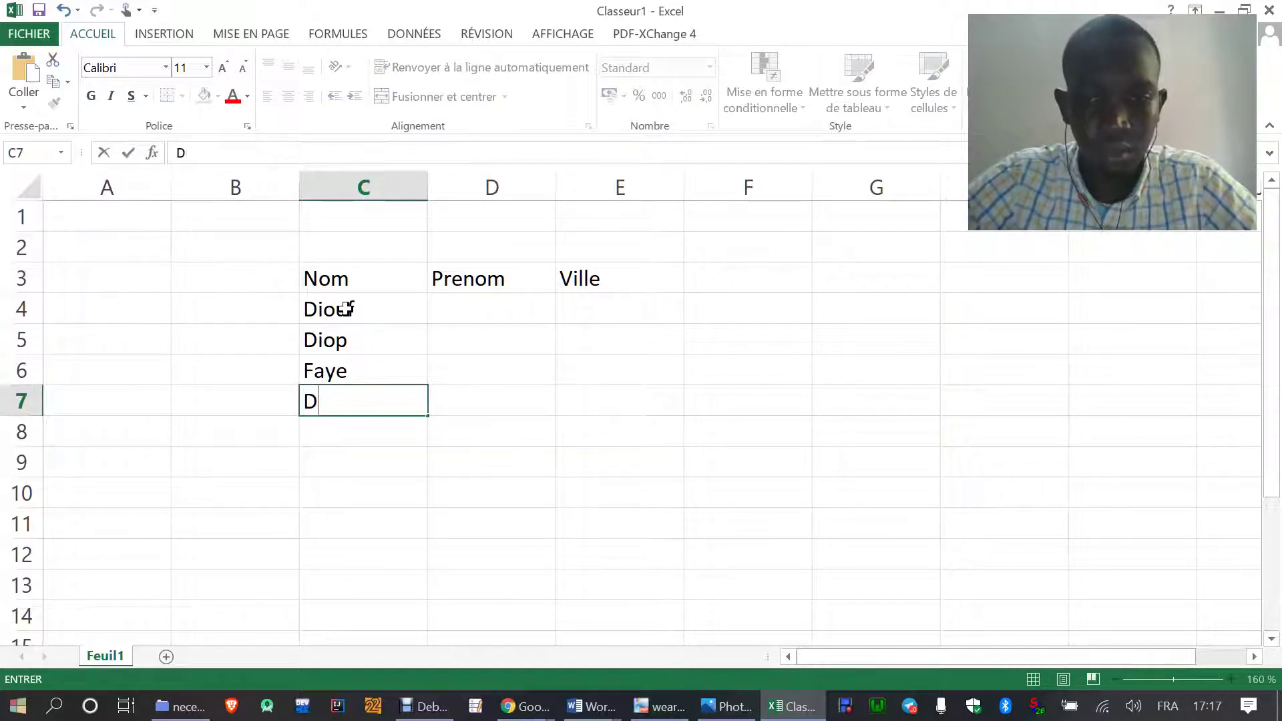
key("Return")
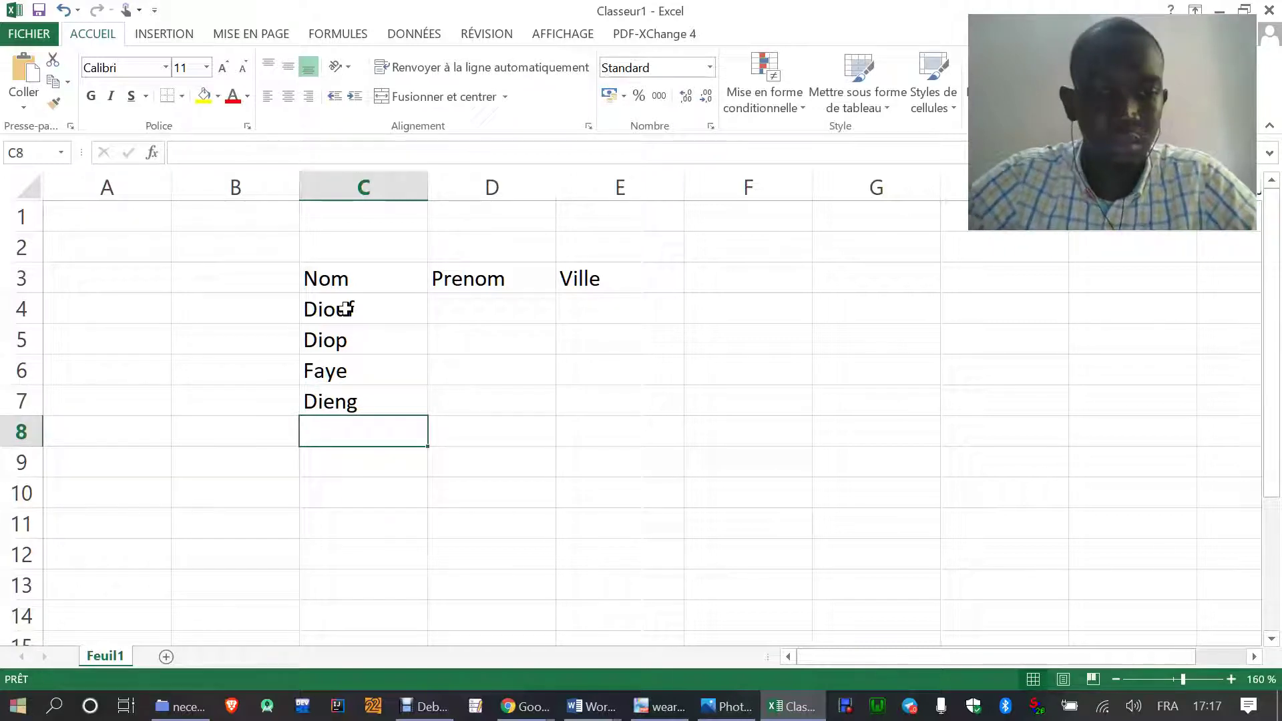
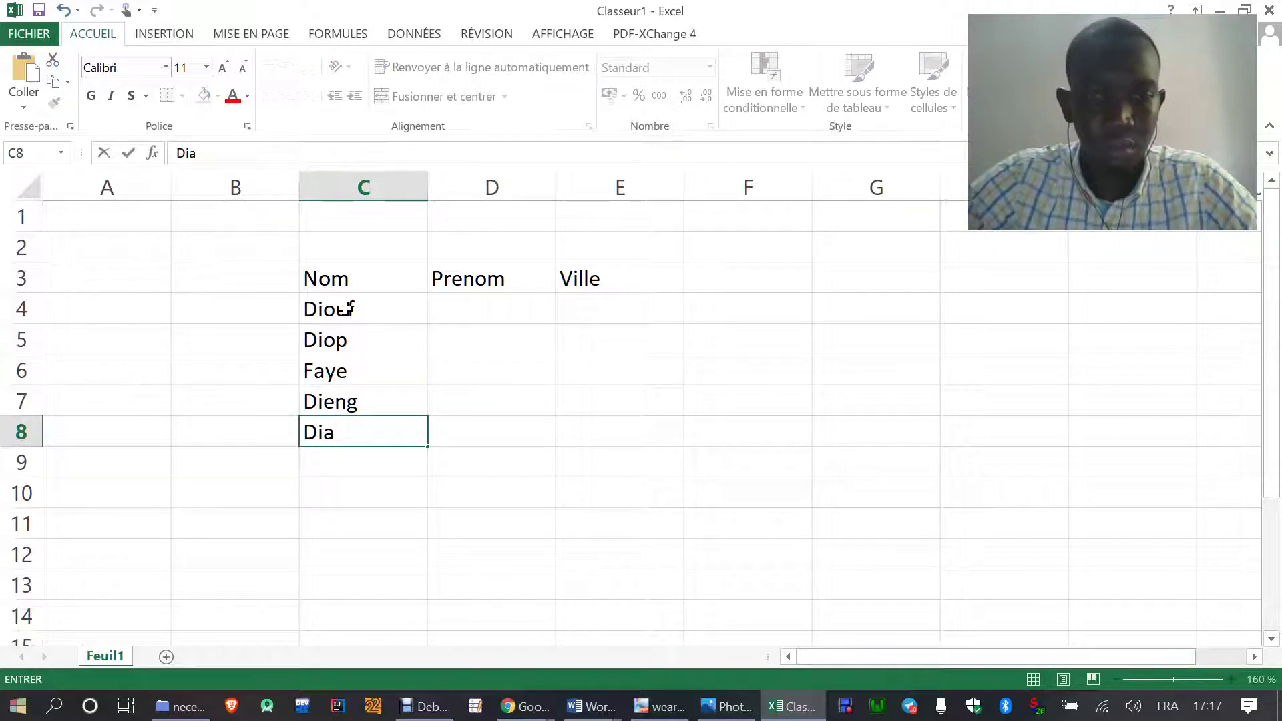
key("Return")
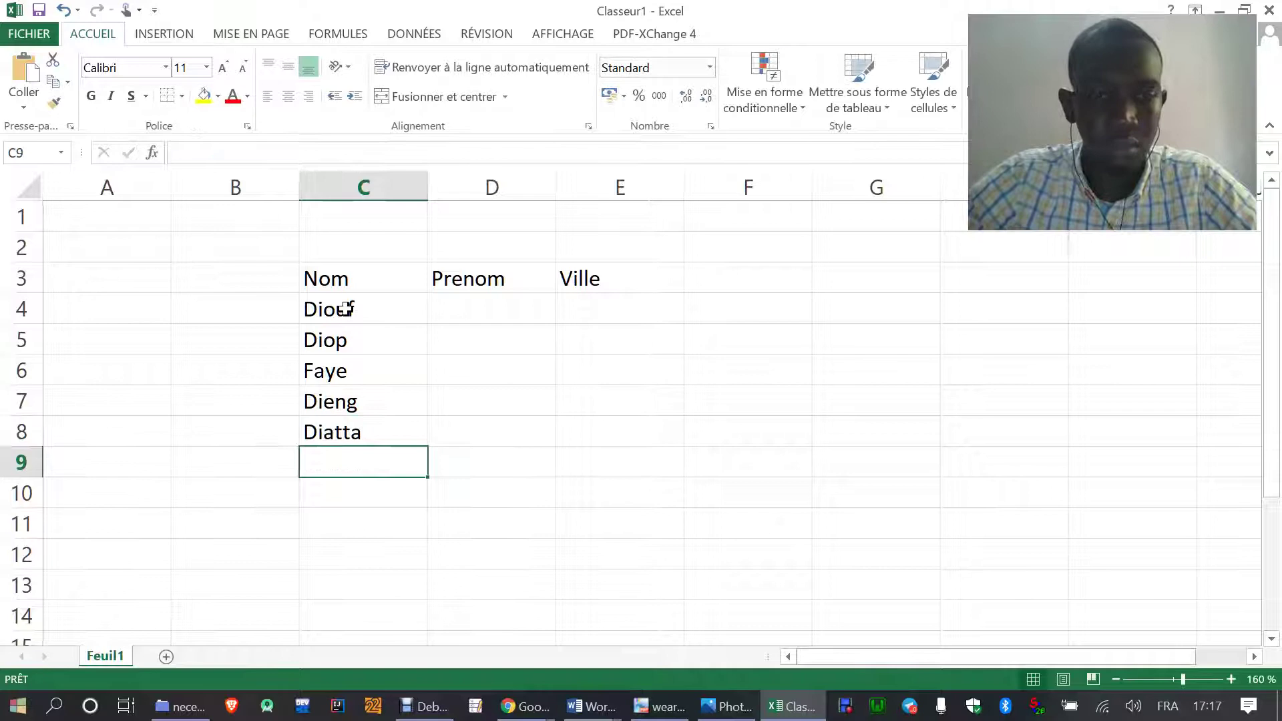
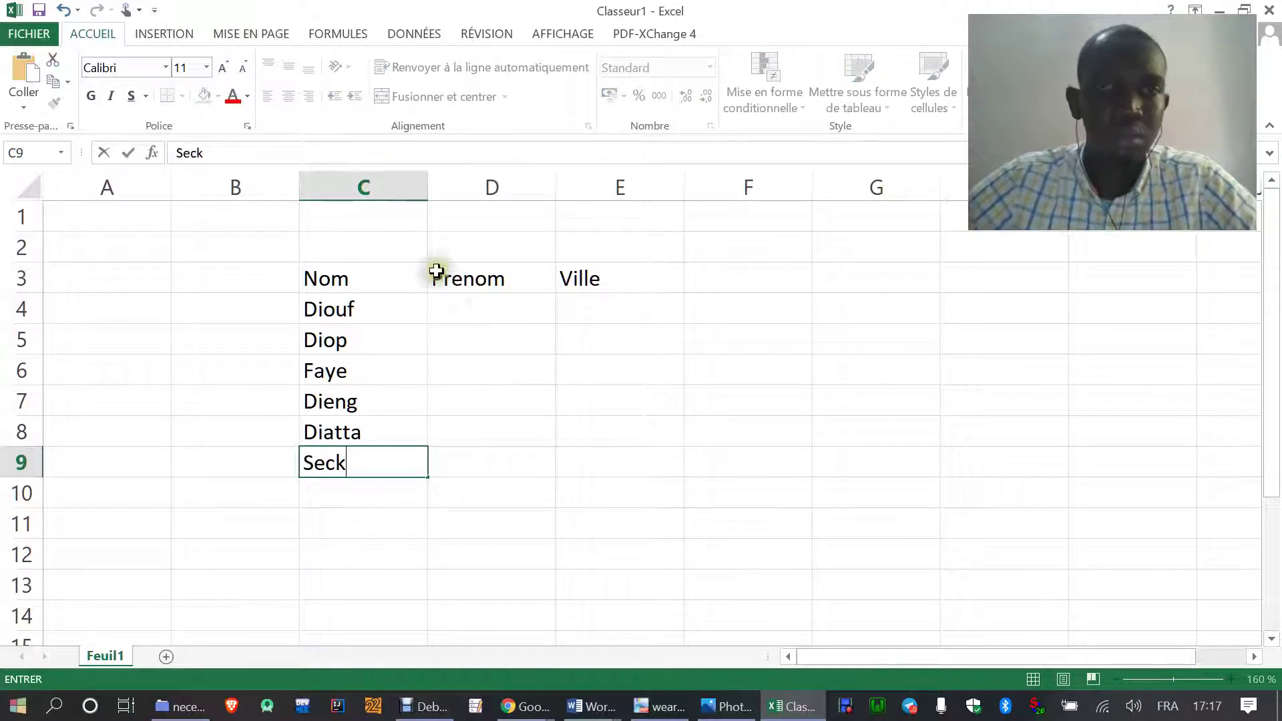
left_click(476, 304)
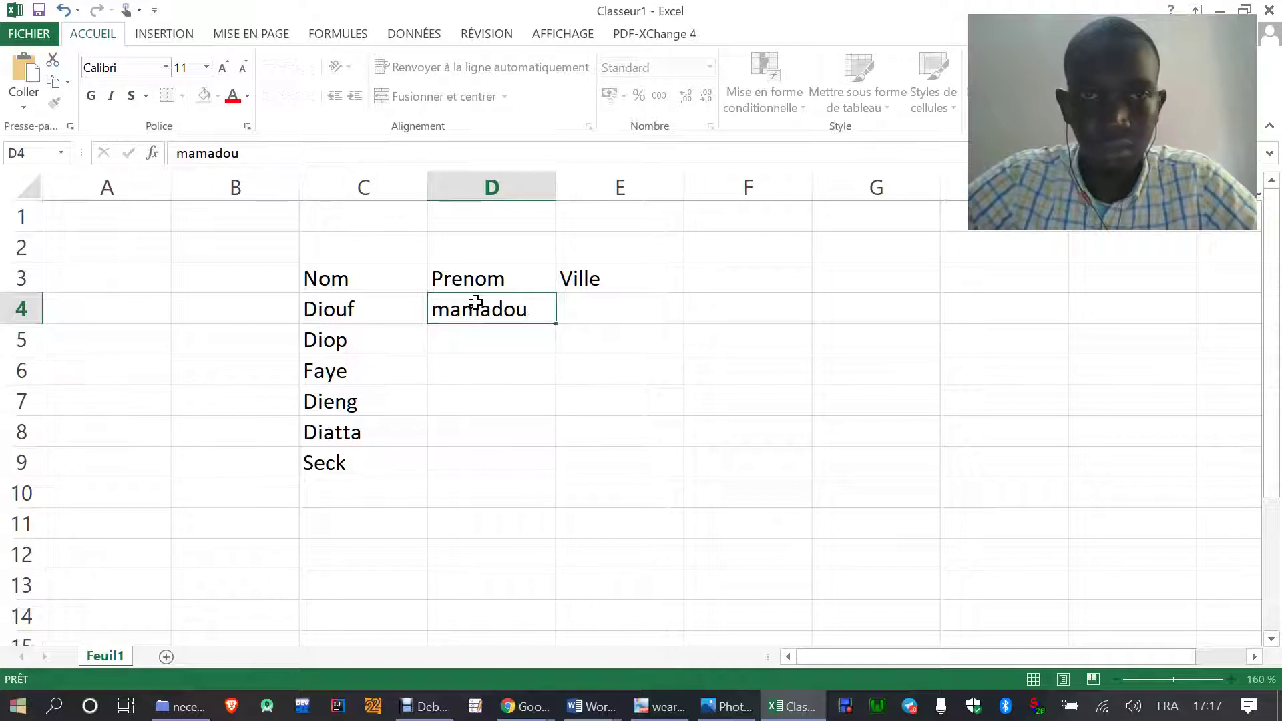
- Enter the first names mamadou, fatou, omar, mariama, souleymane and habib down column D
key("Return")
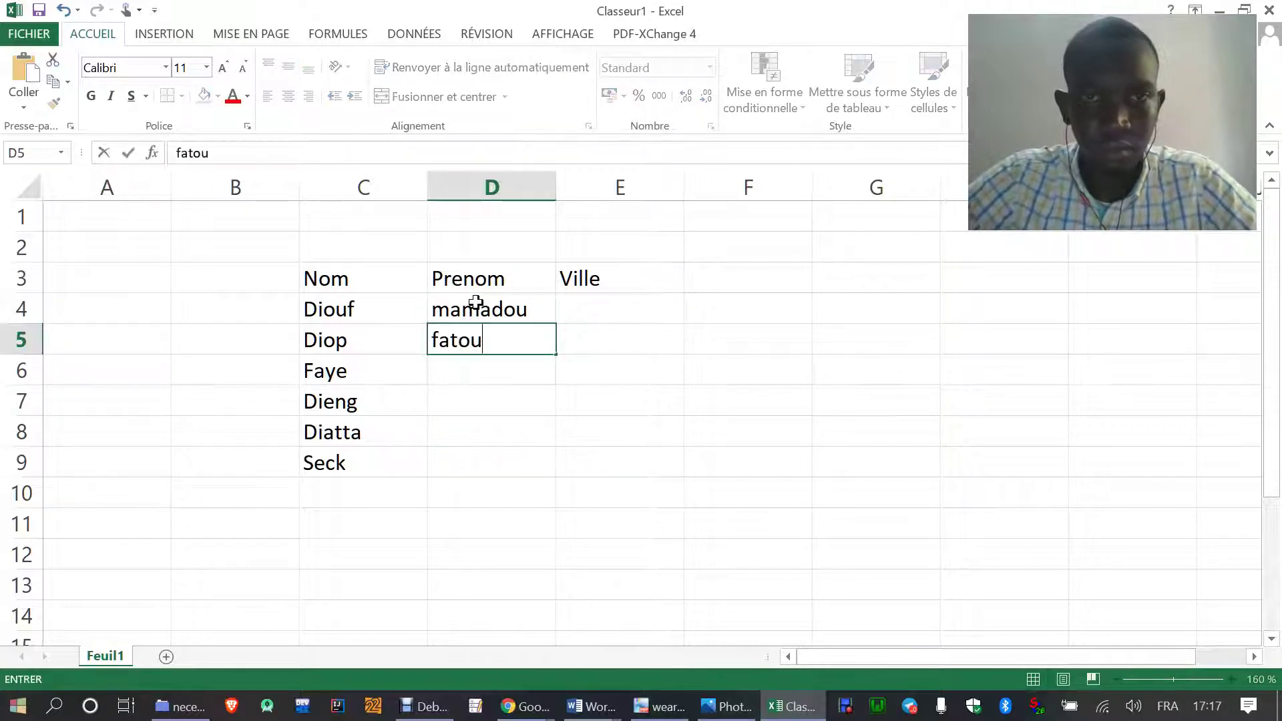
key("Return")
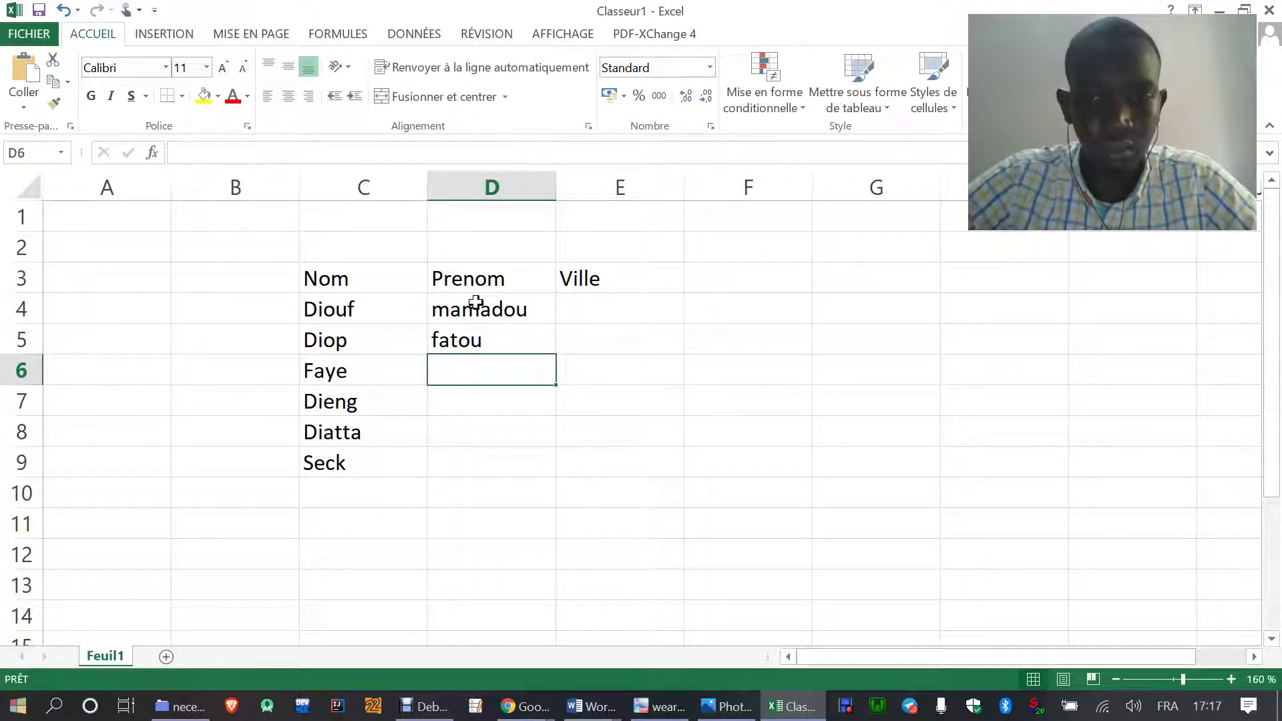
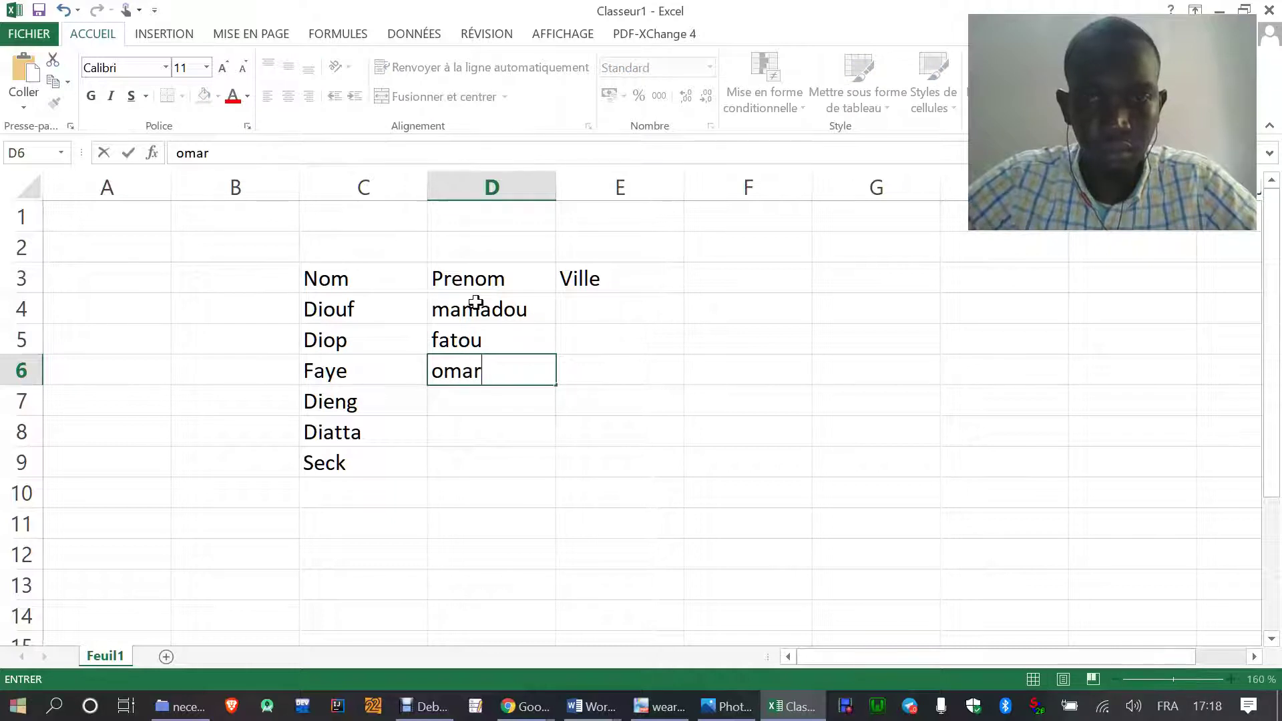
key("Return")
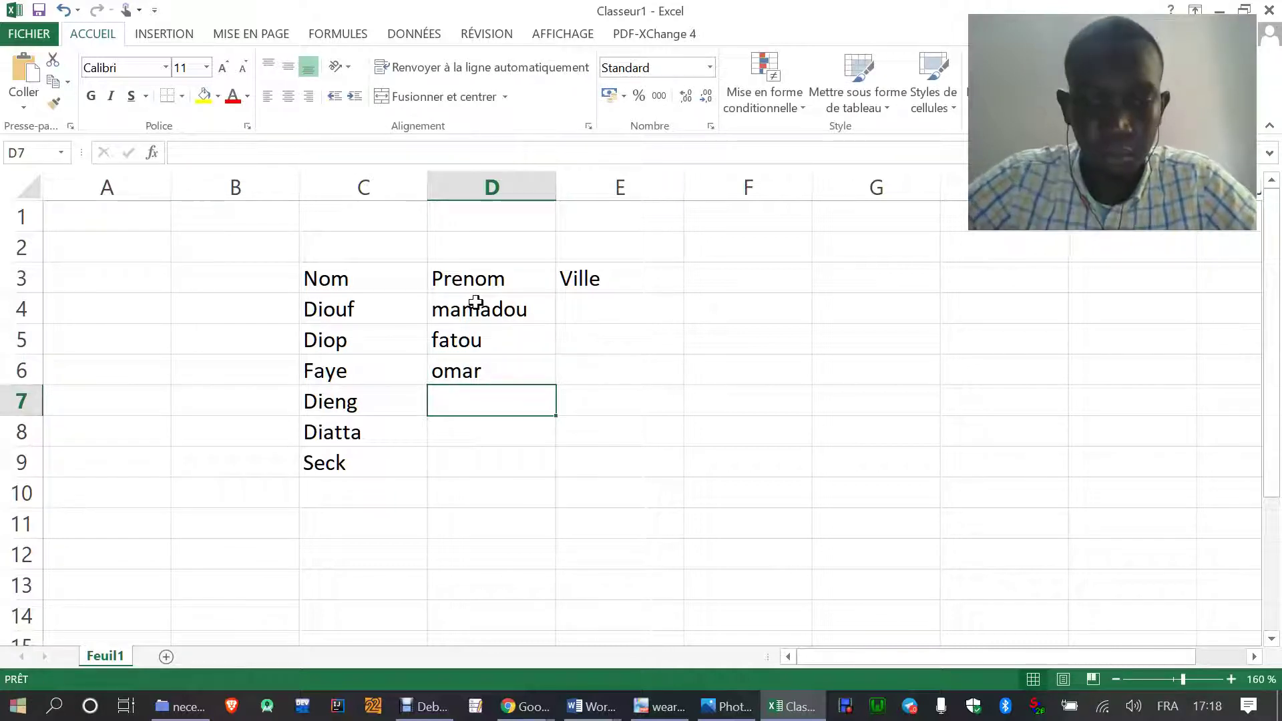
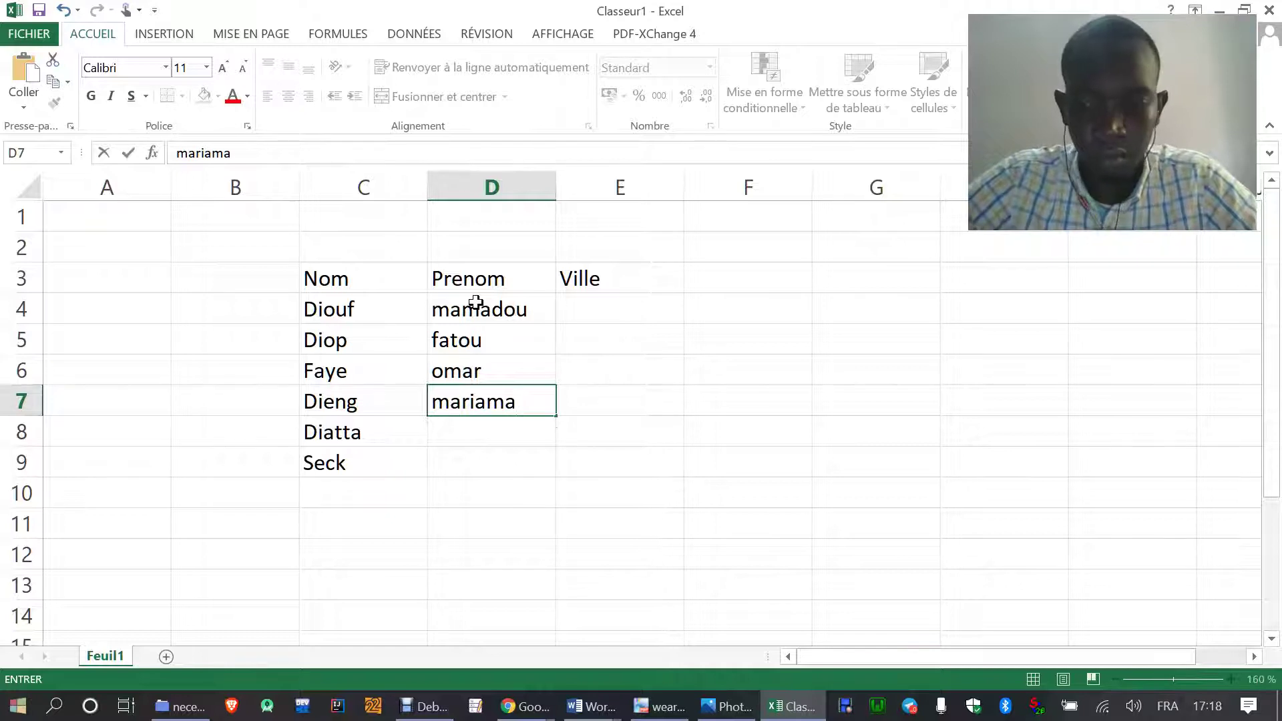
key("Return")
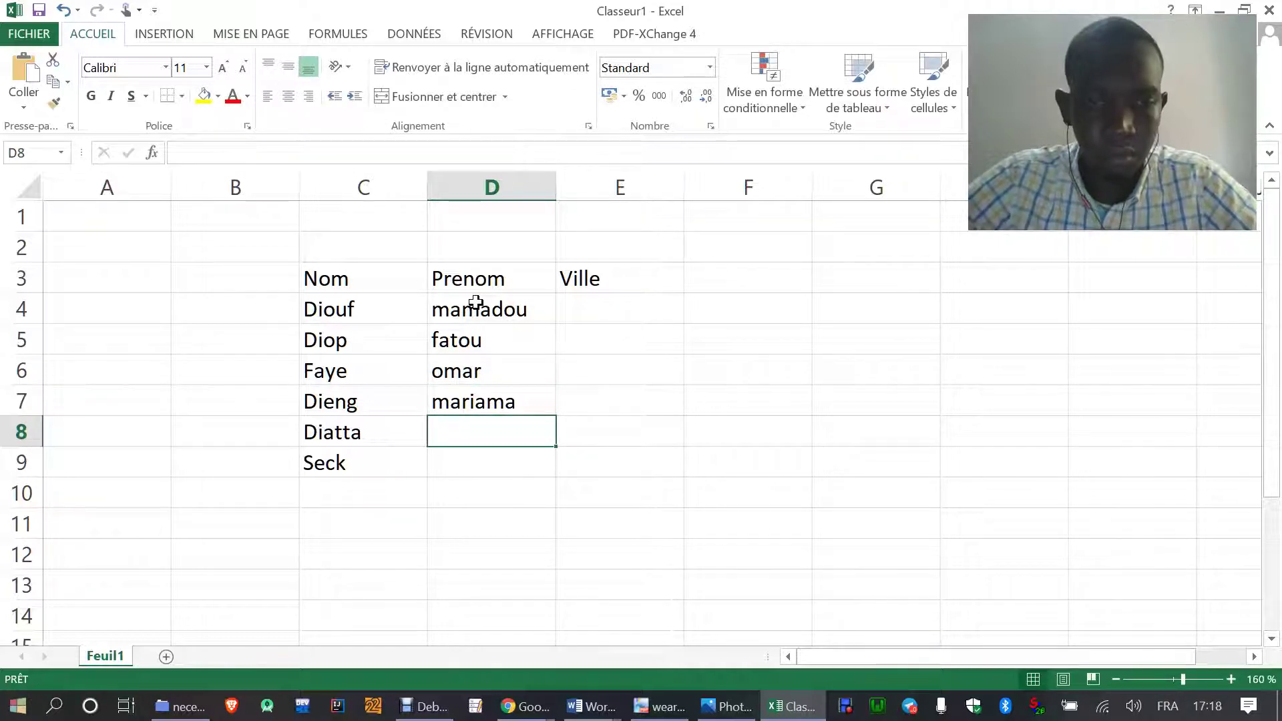
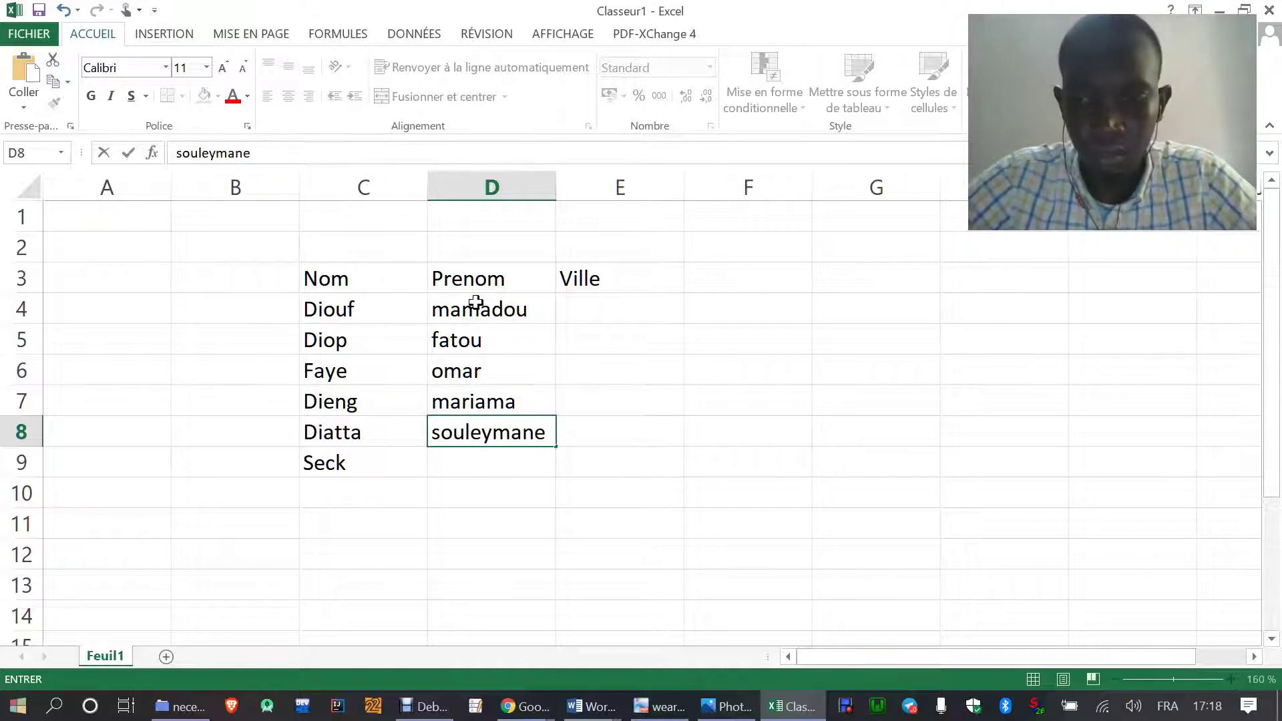
key("Return")
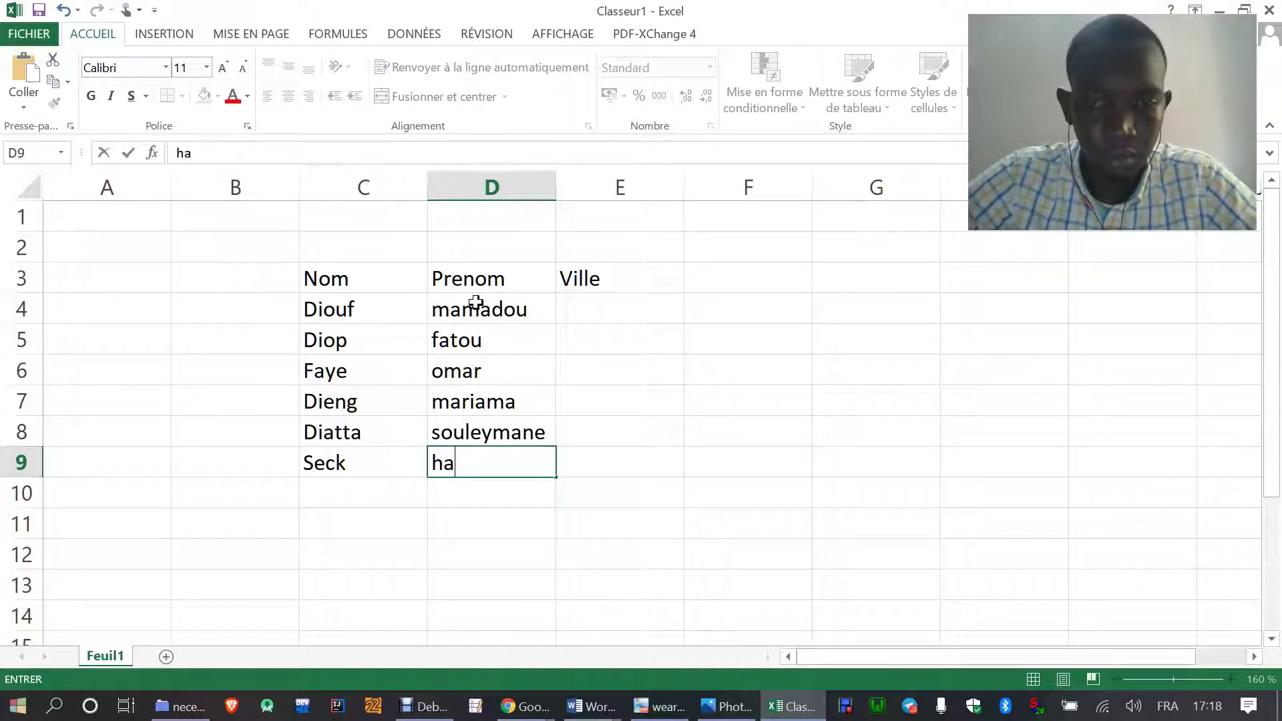
left_click(578, 309)
- Format the range C3:E9 as a styled table, then undo the conversion
left_click_drag(325, 282, 631, 468)
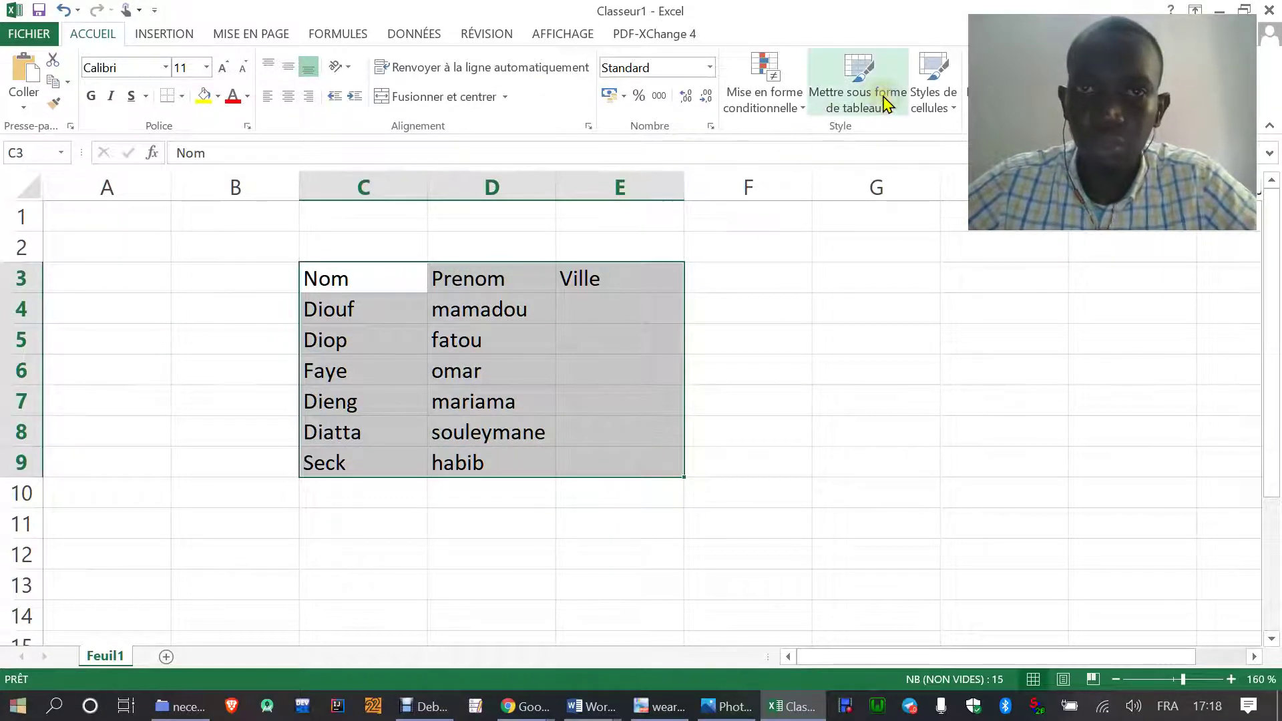
left_click(886, 101)
left_click(833, 227)
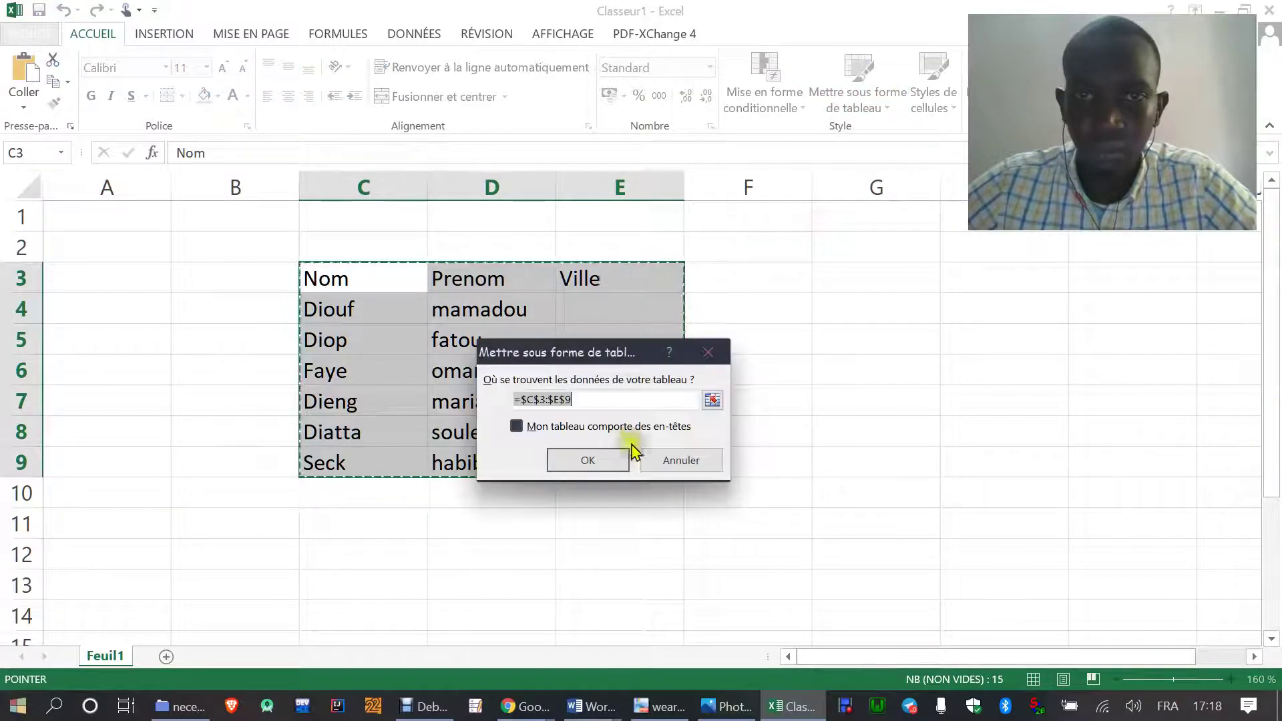
left_click(598, 458)
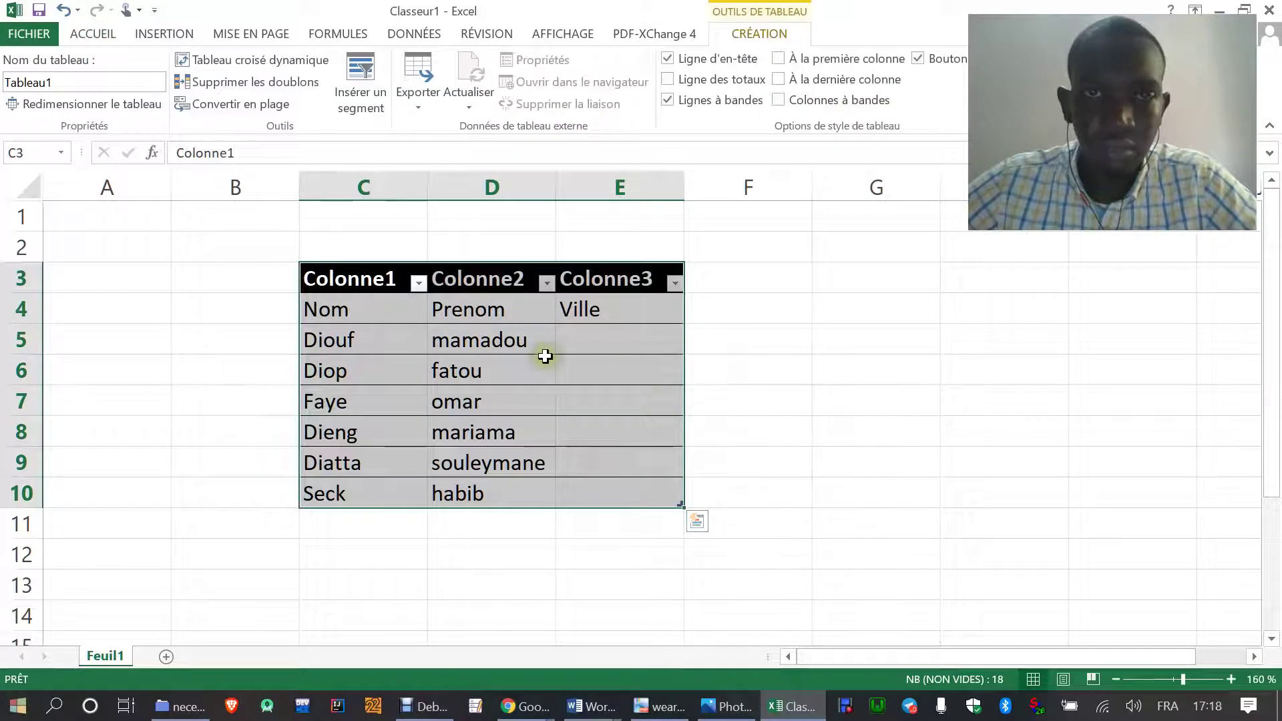
key("ctrl+z")
- Reselect C3:E9 and format it as a table again with a chosen style
left_click(459, 298)
left_click_drag(366, 278, 645, 463)
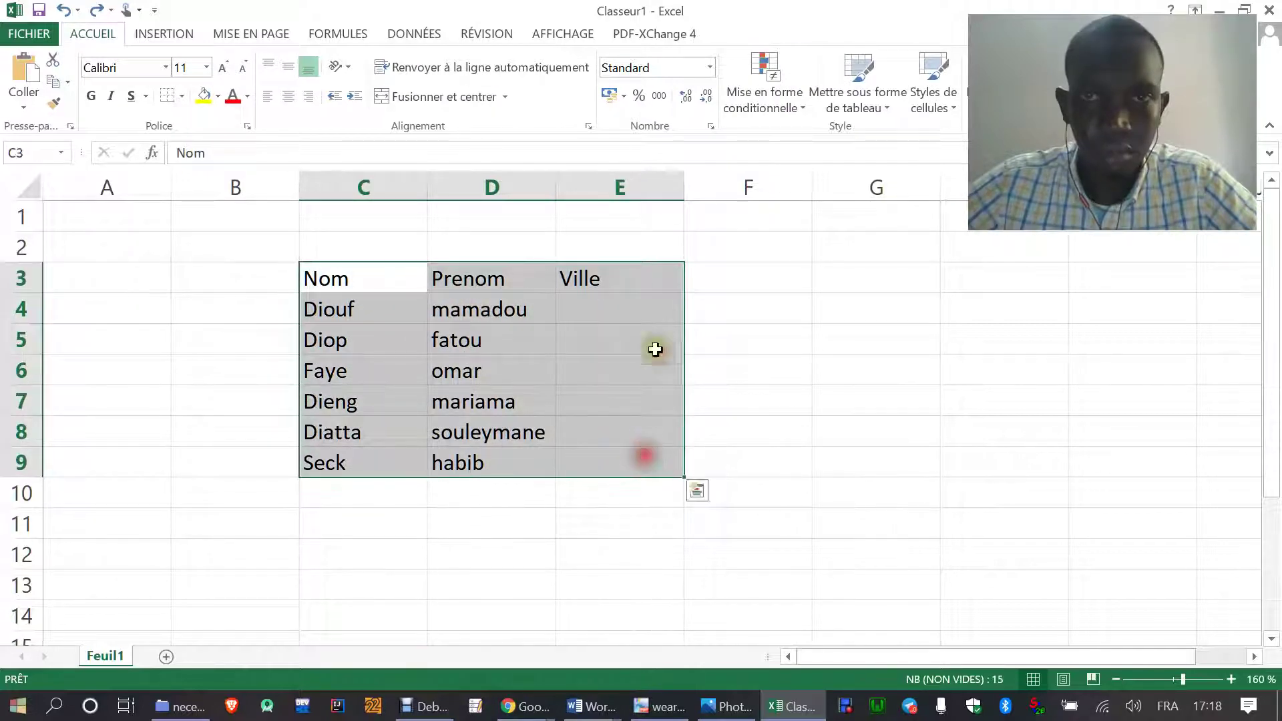
left_click(858, 95)
left_click(814, 219)
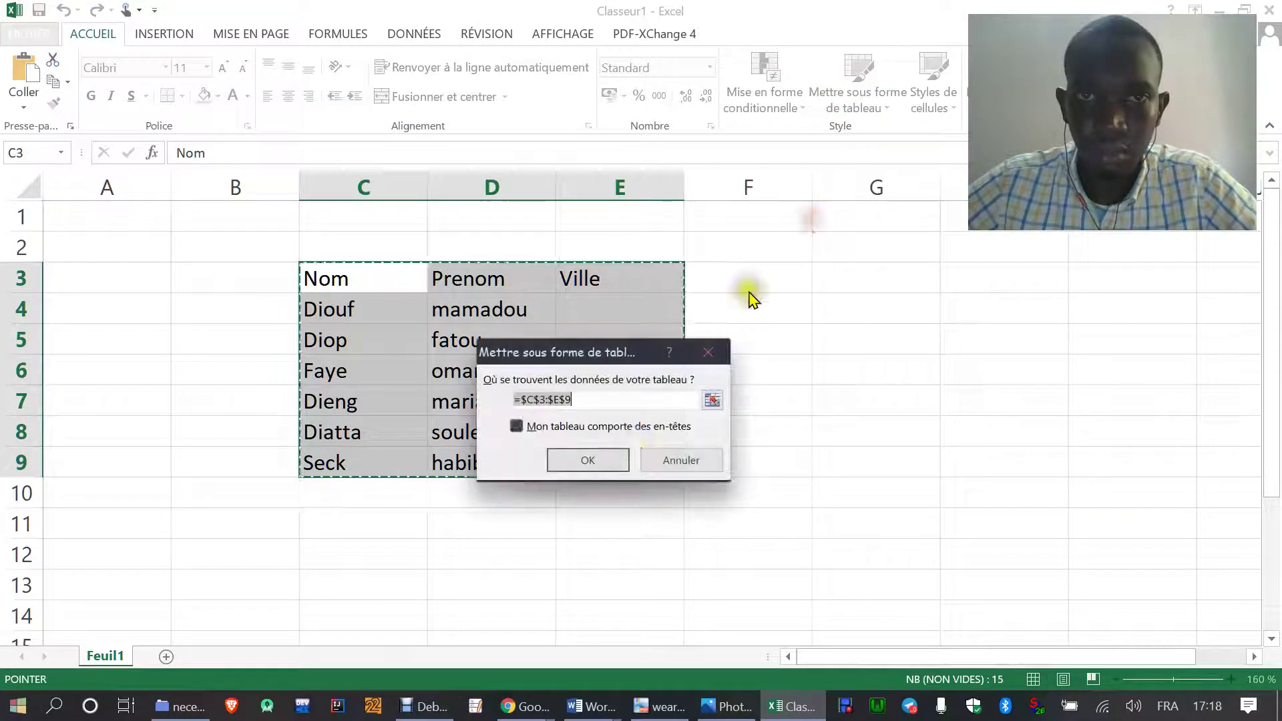
left_click(611, 462)
- Copy the Nom, Prenom, Ville labels over the Colonne1–Colonne3 header row
left_click(456, 400)
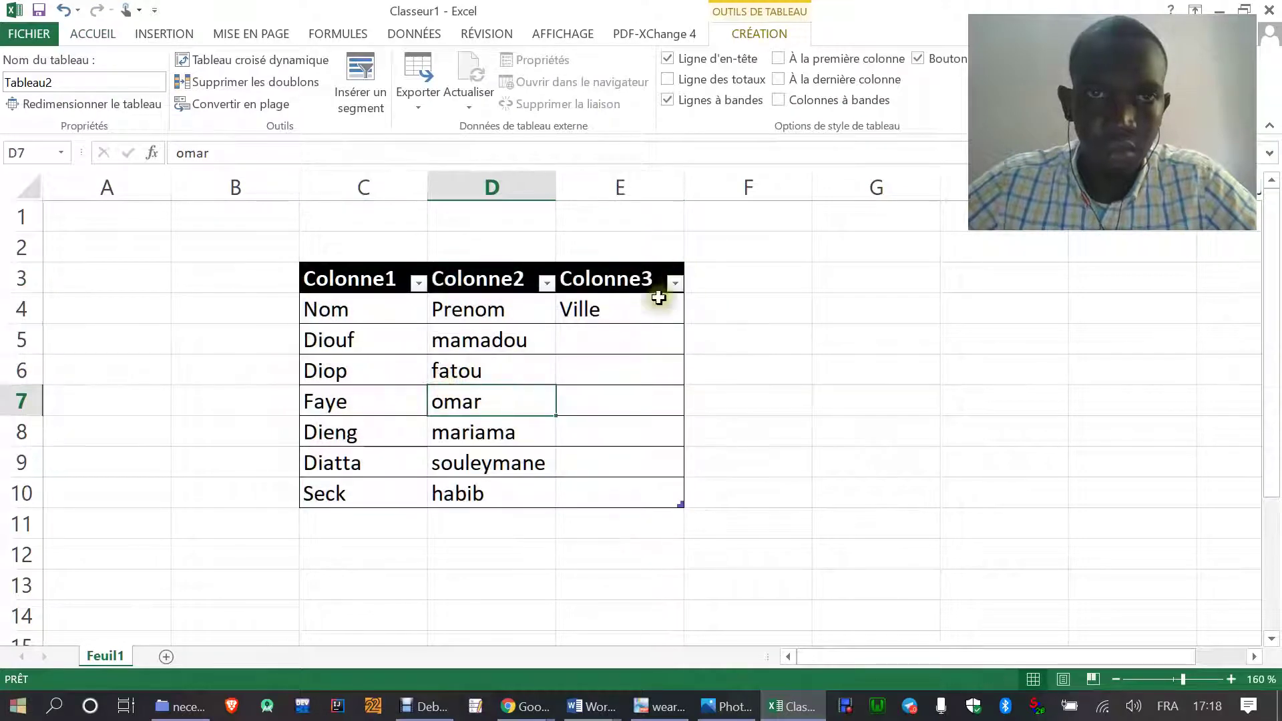
left_click_drag(621, 314, 374, 316)
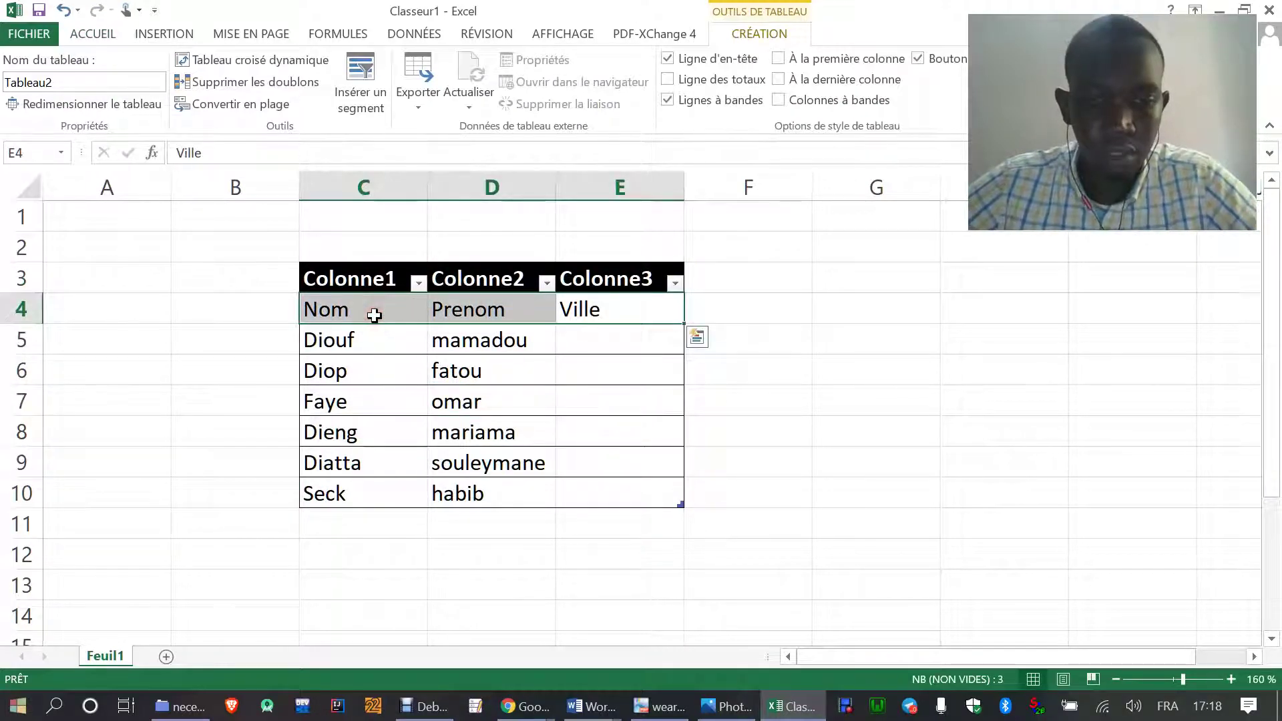
key("ctrl+c")
left_click_drag(315, 278, 654, 281)
key("ctrl+v")
- Delete the now-empty row 4 from the table
left_click(346, 311)
left_click_drag(346, 311, 635, 309)
right_click(635, 309)
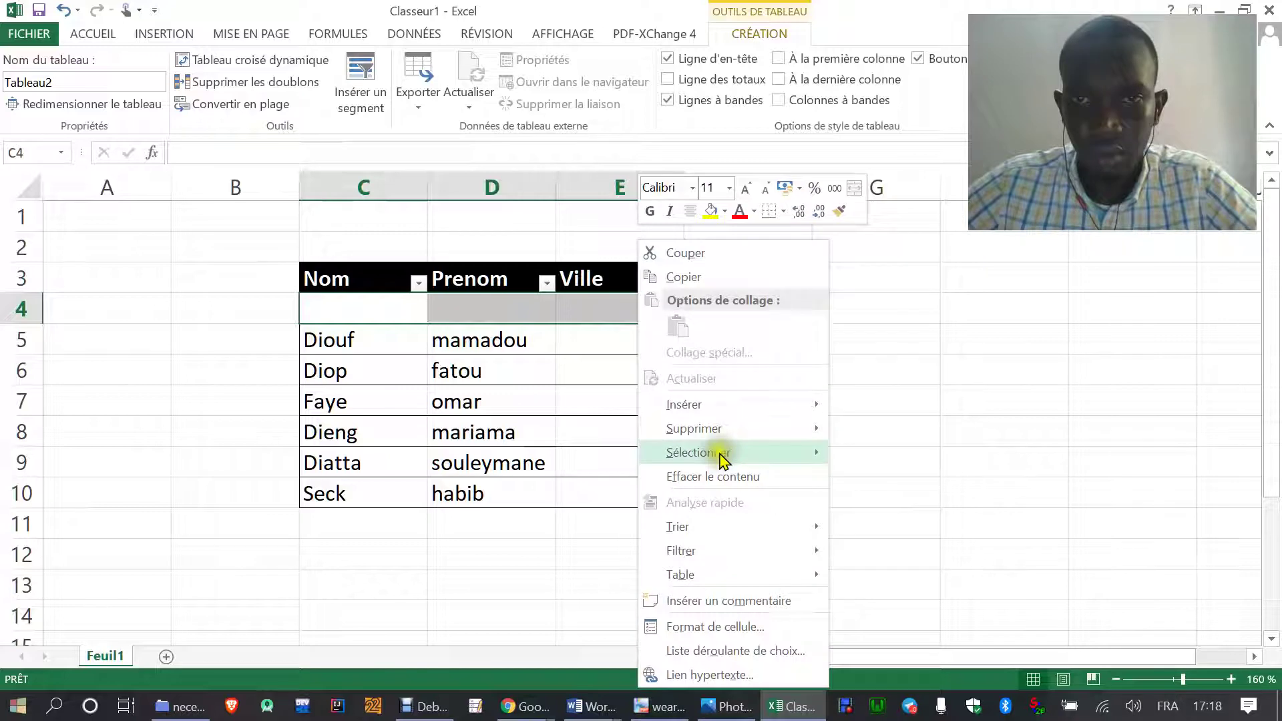
mouse_move(815, 428)
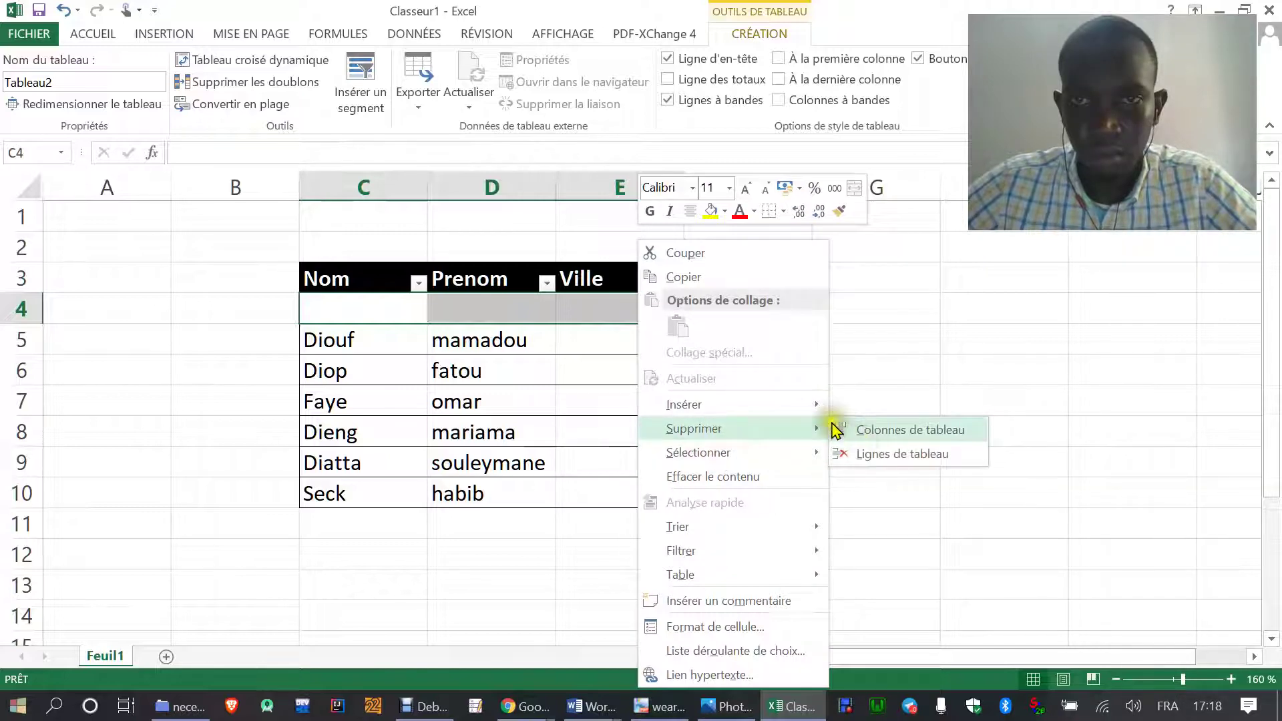
left_click(928, 456)
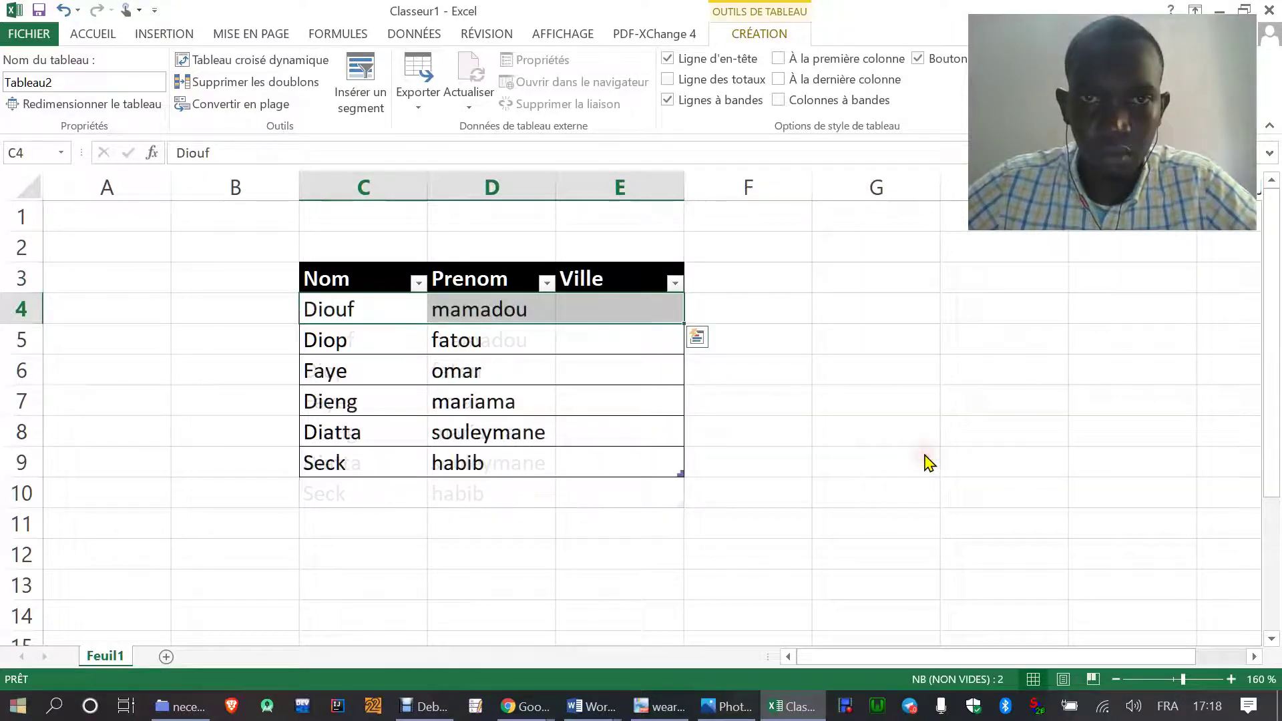
left_click(492, 514)
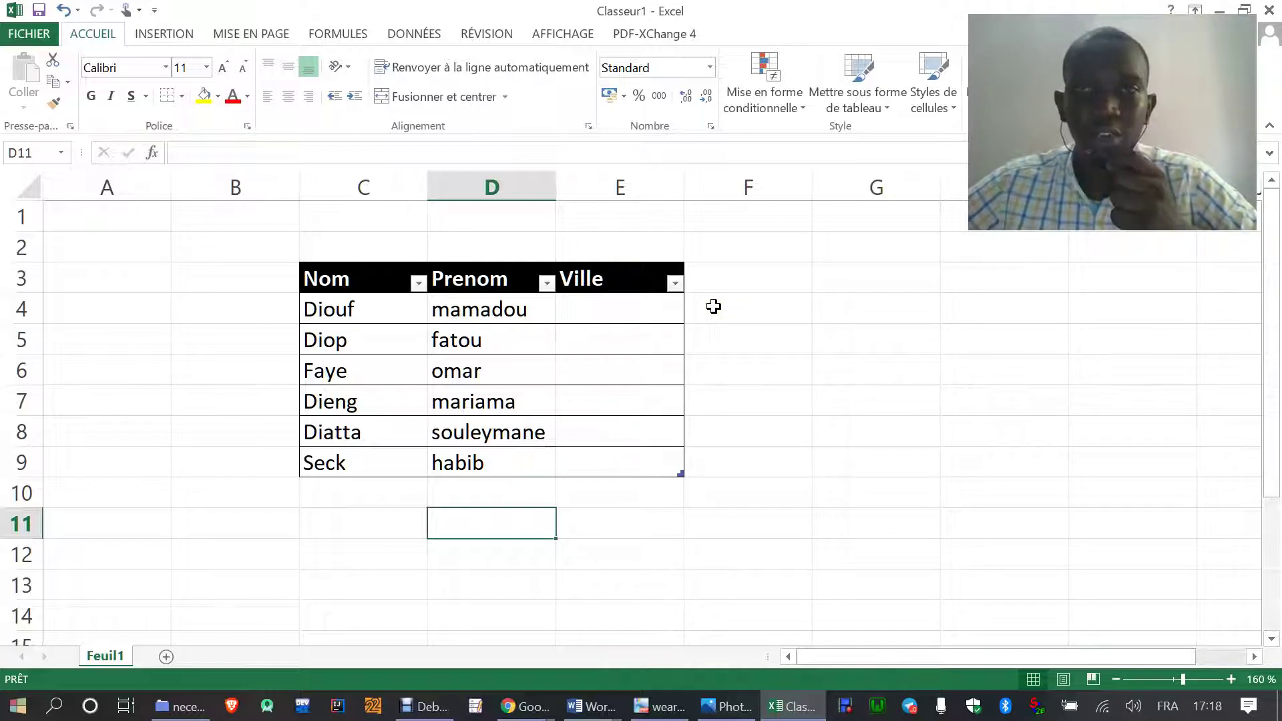
- Type the cities dakar, thies, fatick, diourbel and st-louis into G3:G7
left_click(879, 271)
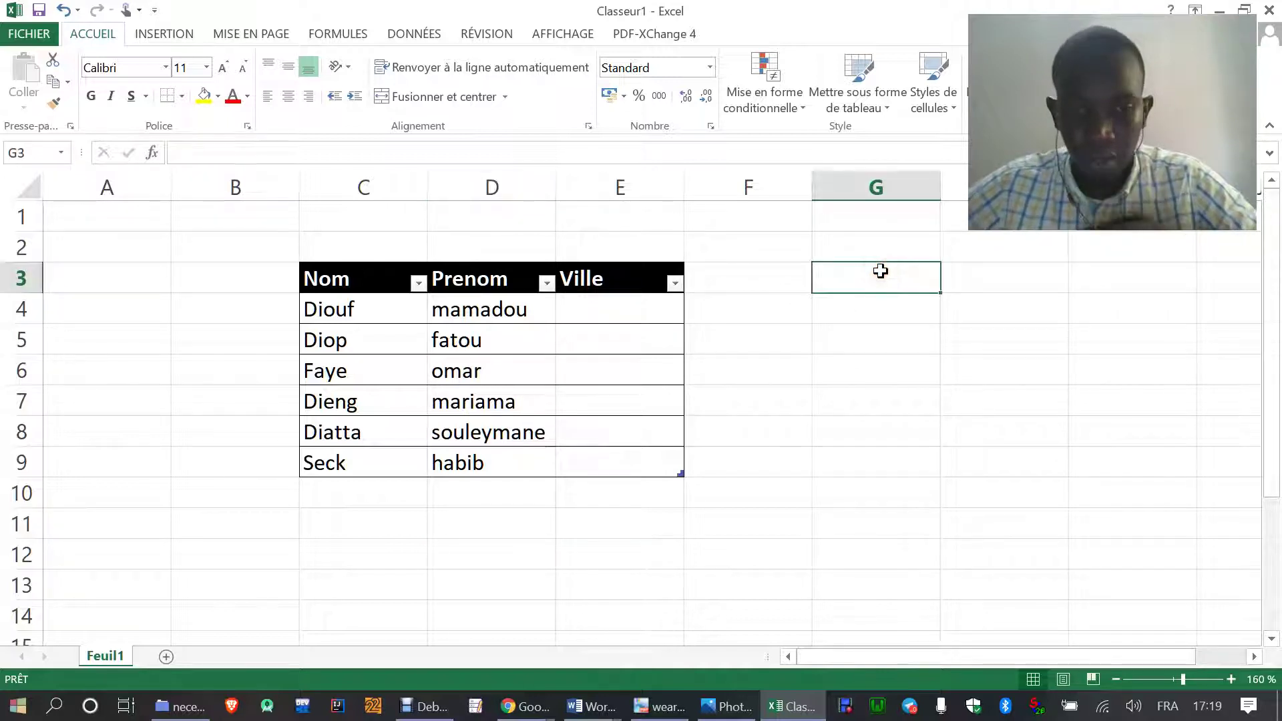
type("dakar")
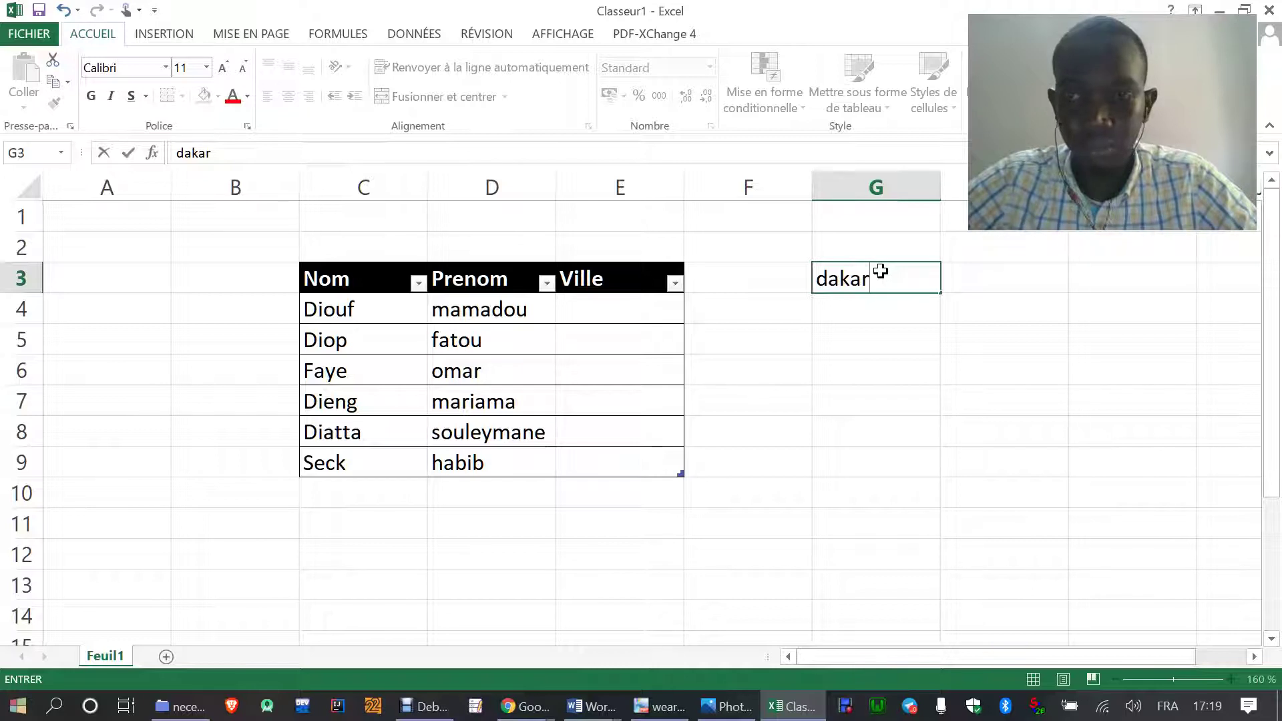
key("Return")
type("thies")
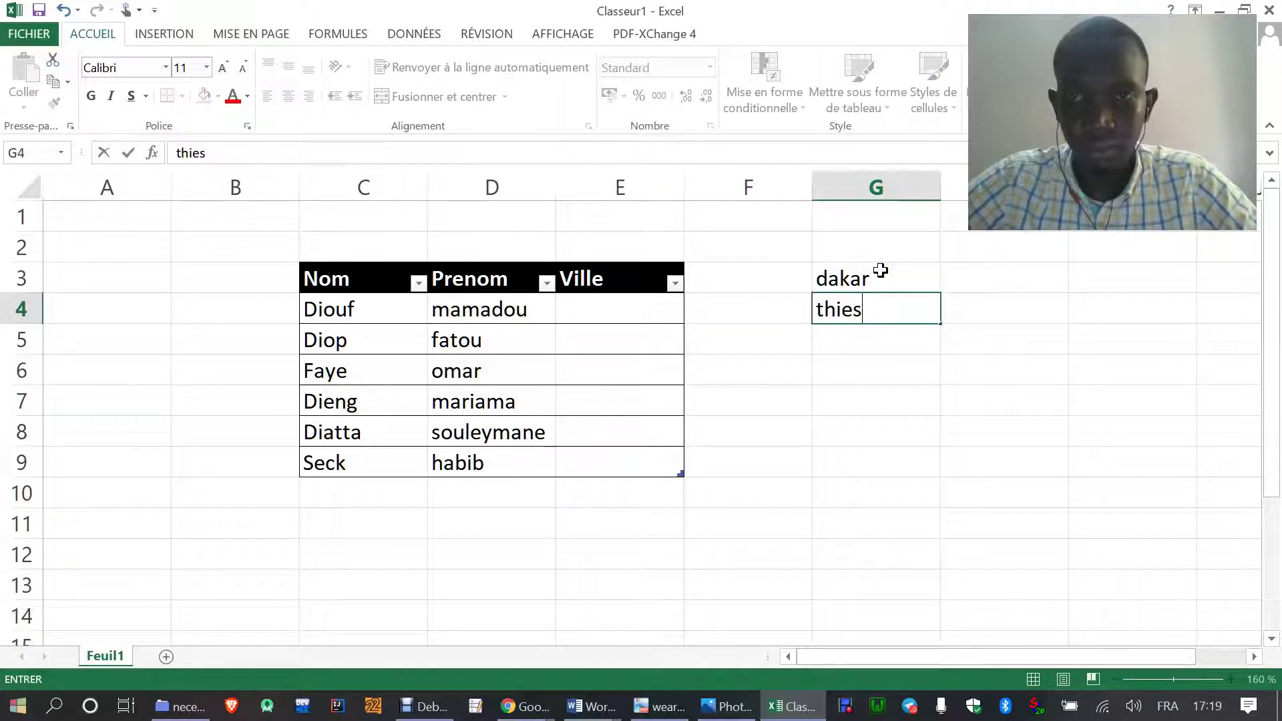
key("Return")
type("fa")
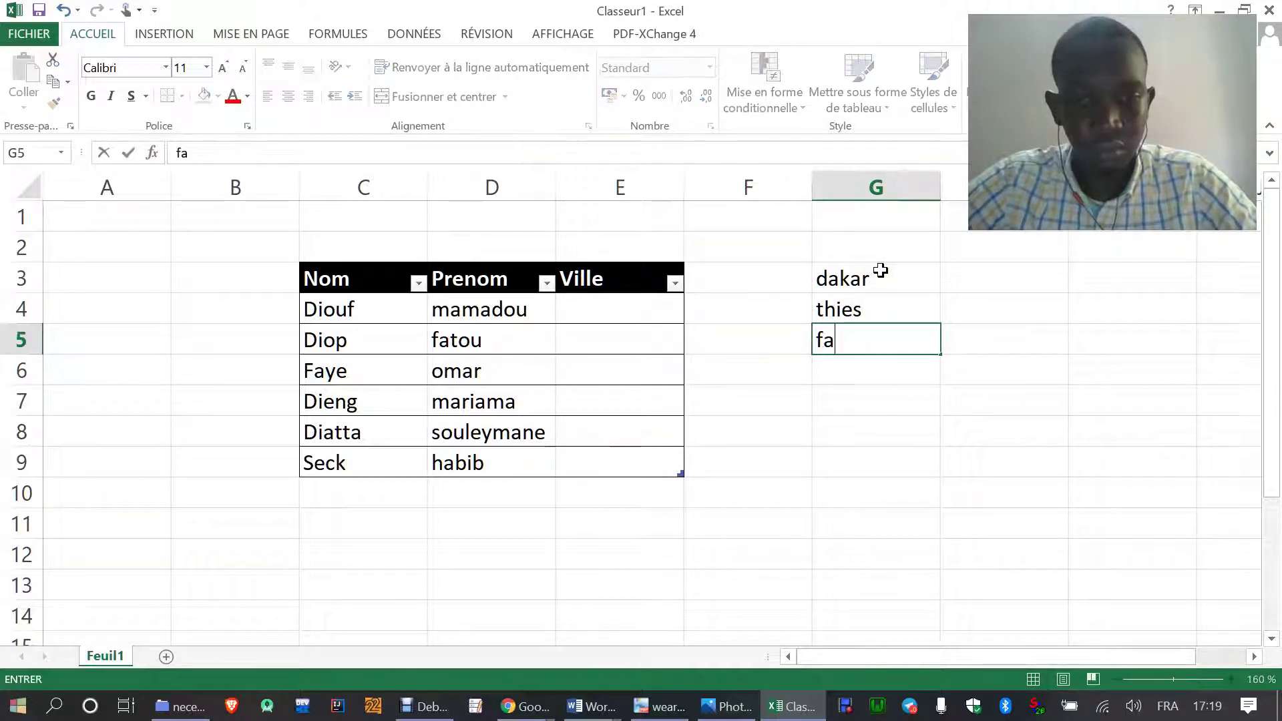
type("tick")
key("Return")
type("diourbel")
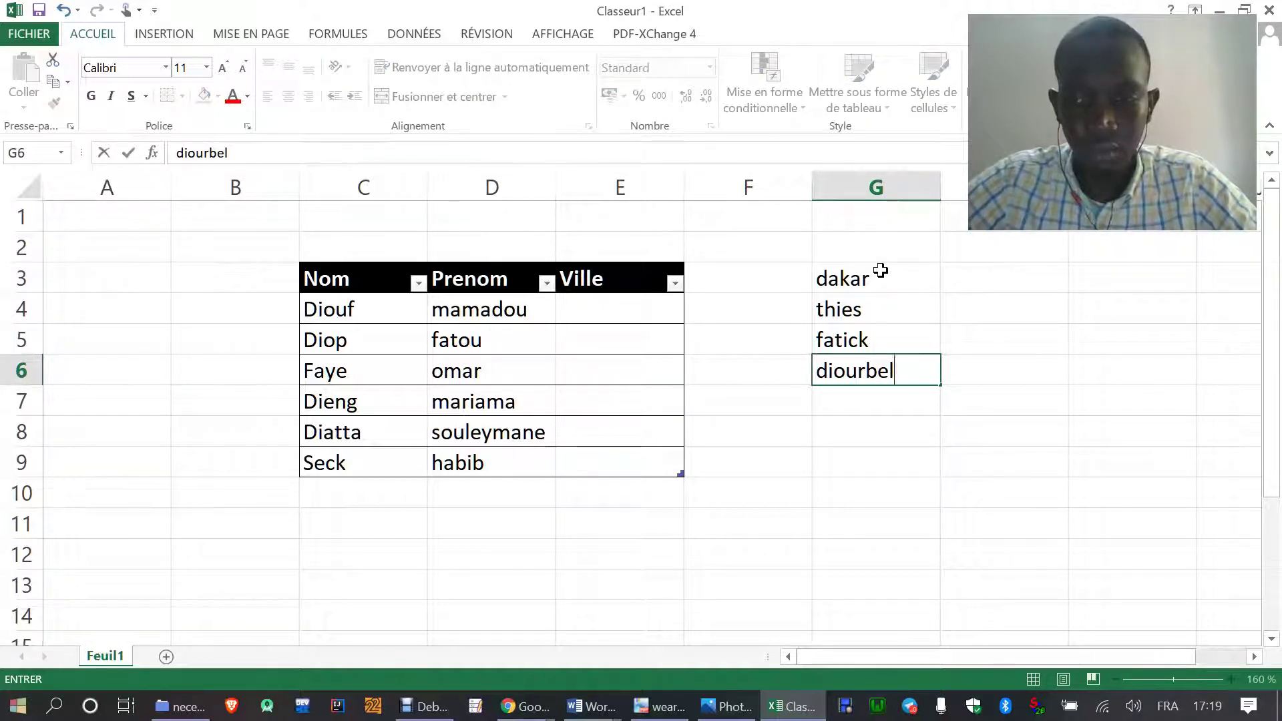
key("Return")
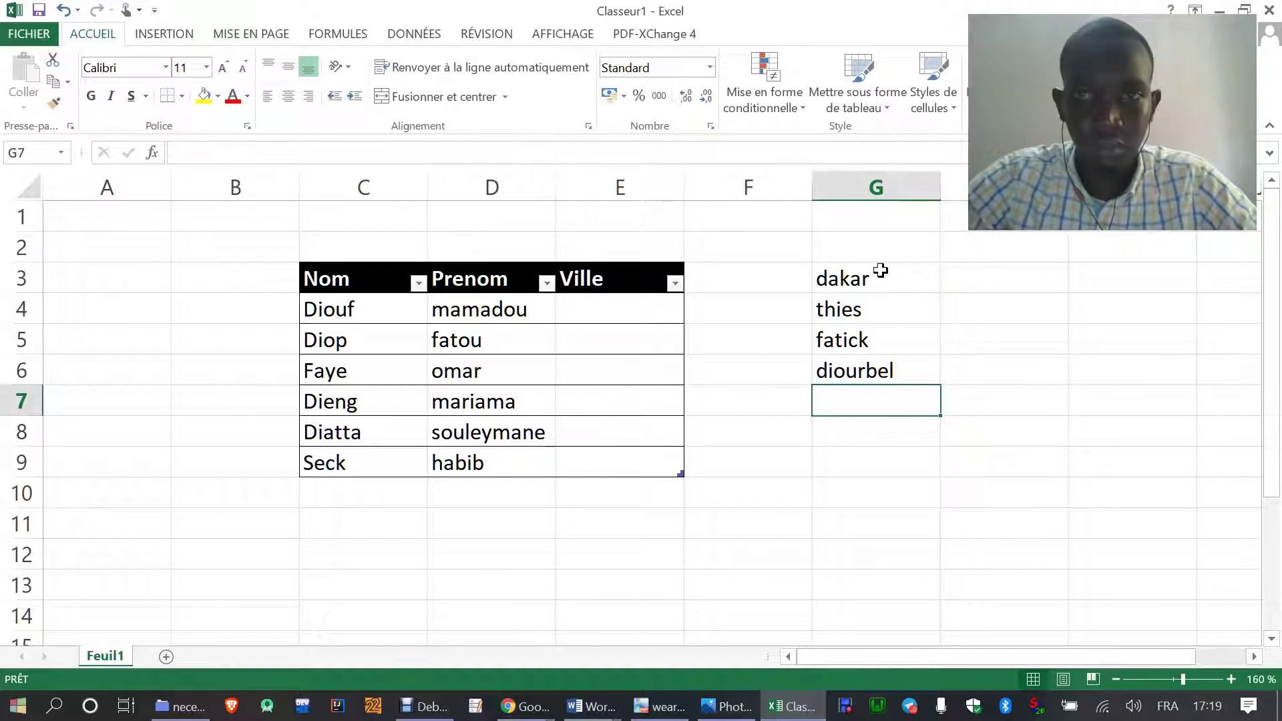
type("st-l")
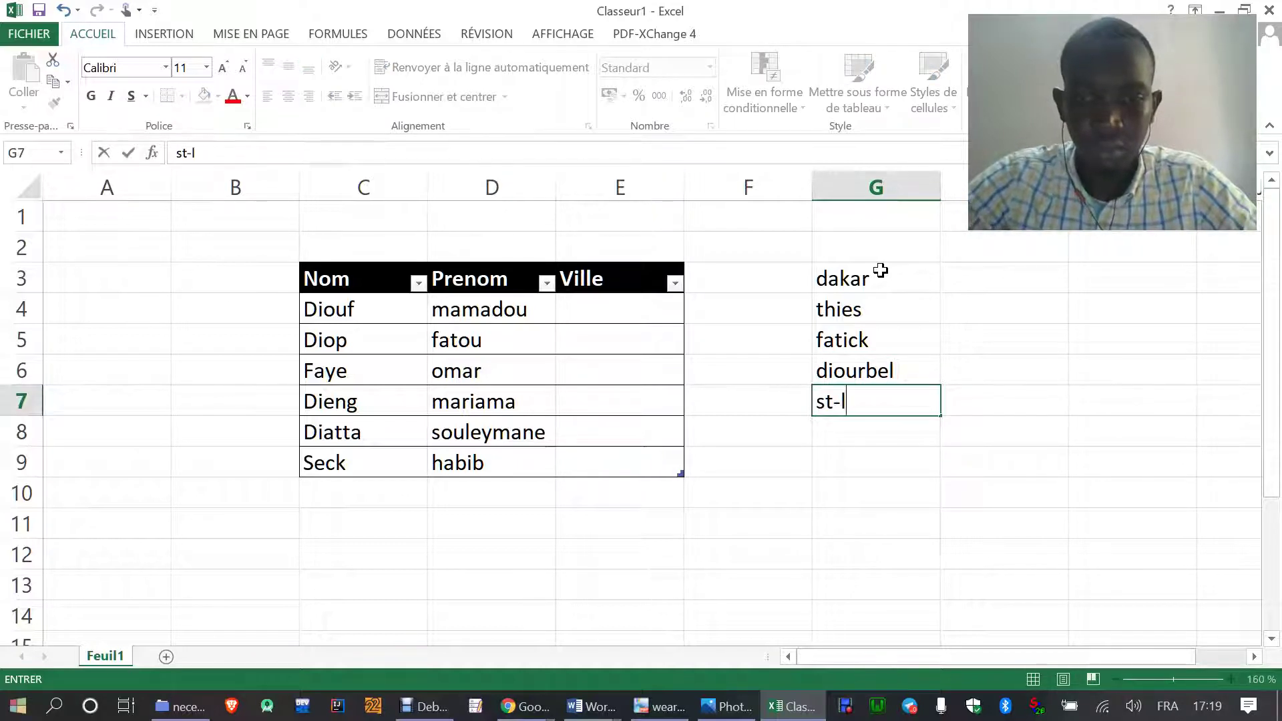
type("ouis")
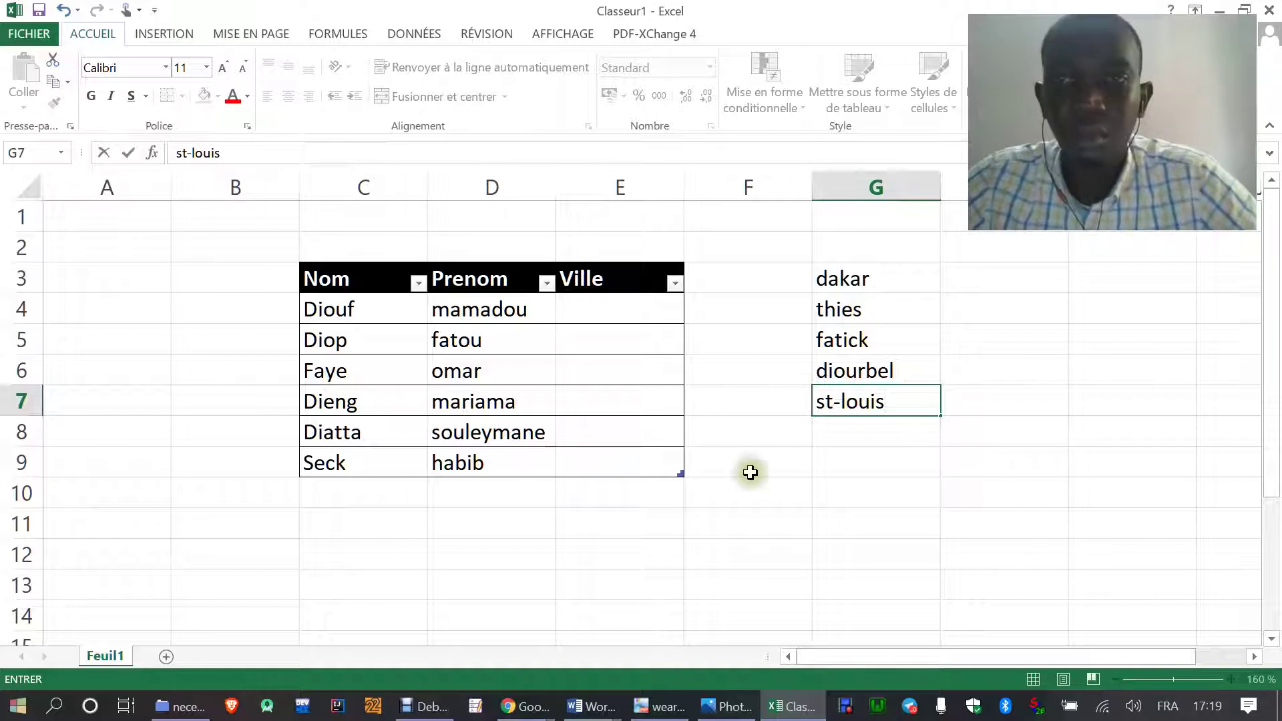
left_click(764, 511)
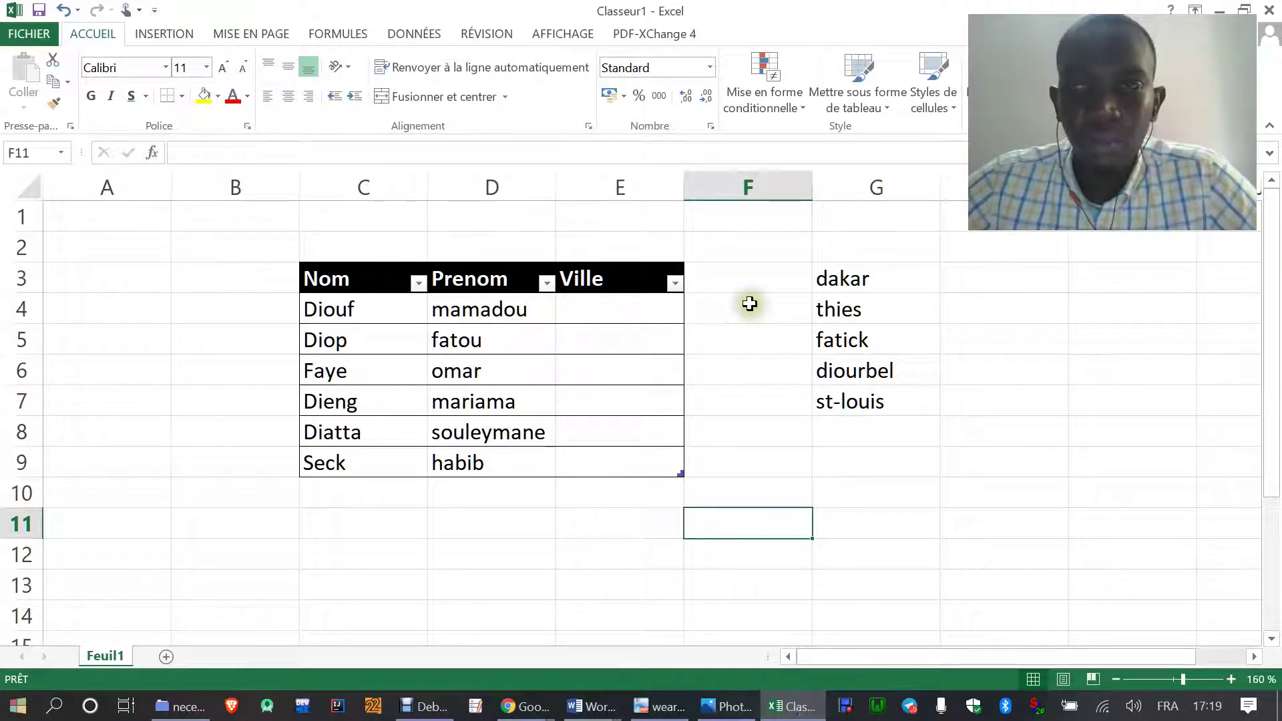
left_click(592, 310)
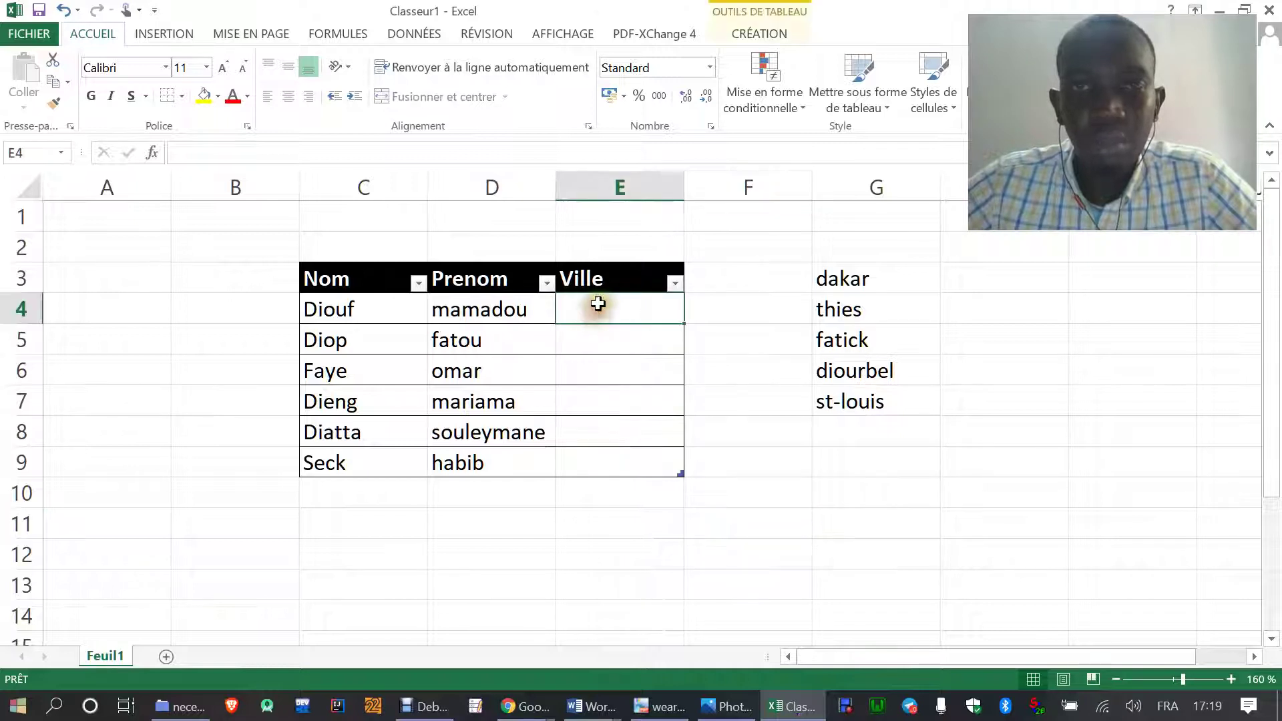
- Select cell E4 and open Data Validation from the Données tab
left_click(580, 343)
left_click(589, 309)
left_click(586, 339)
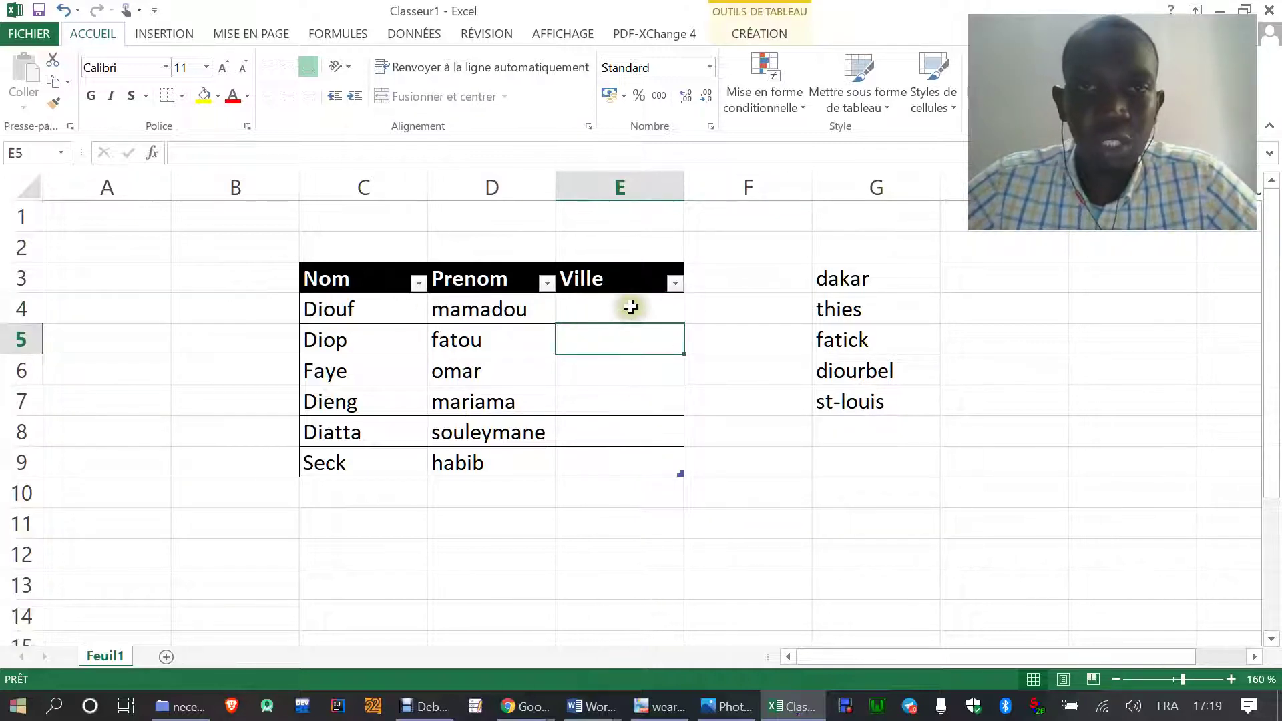
left_click(620, 307)
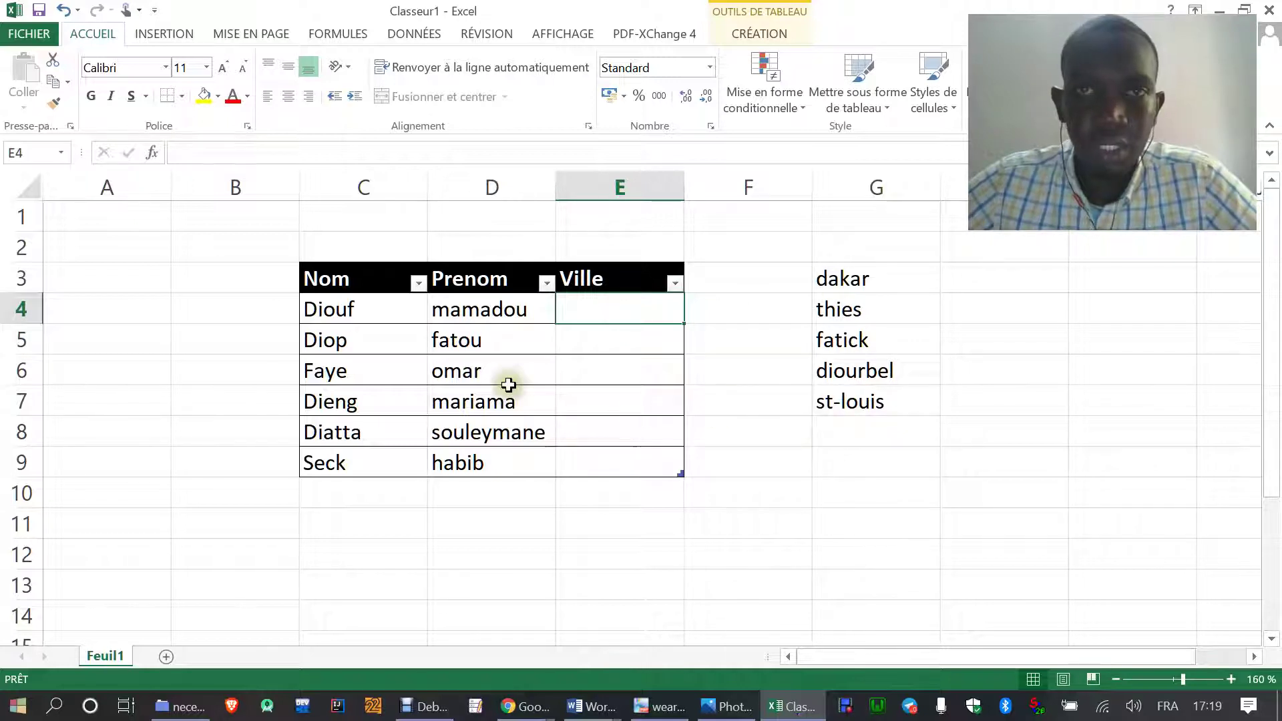
left_click(416, 35)
left_click(877, 109)
left_click(874, 130)
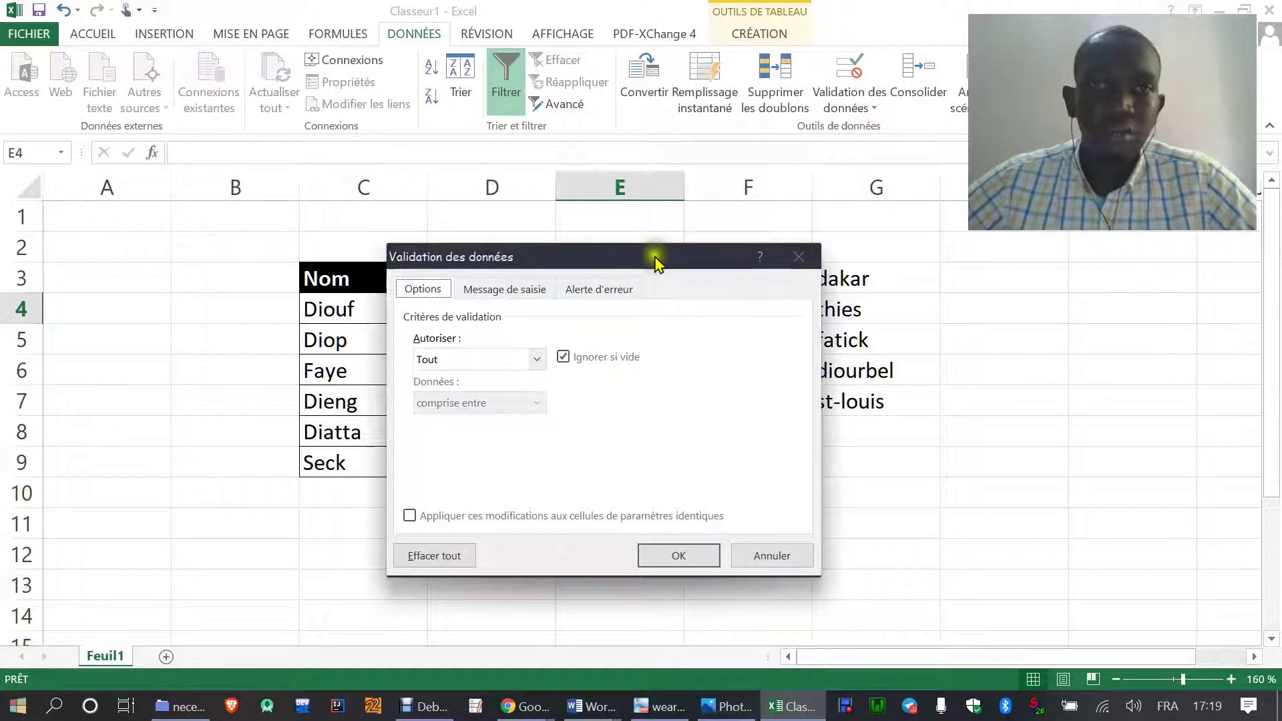
left_click_drag(589, 262, 279, 97)
- Allow a List sourced from the towns in G3:G7 and confirm it for E4
left_click(226, 195)
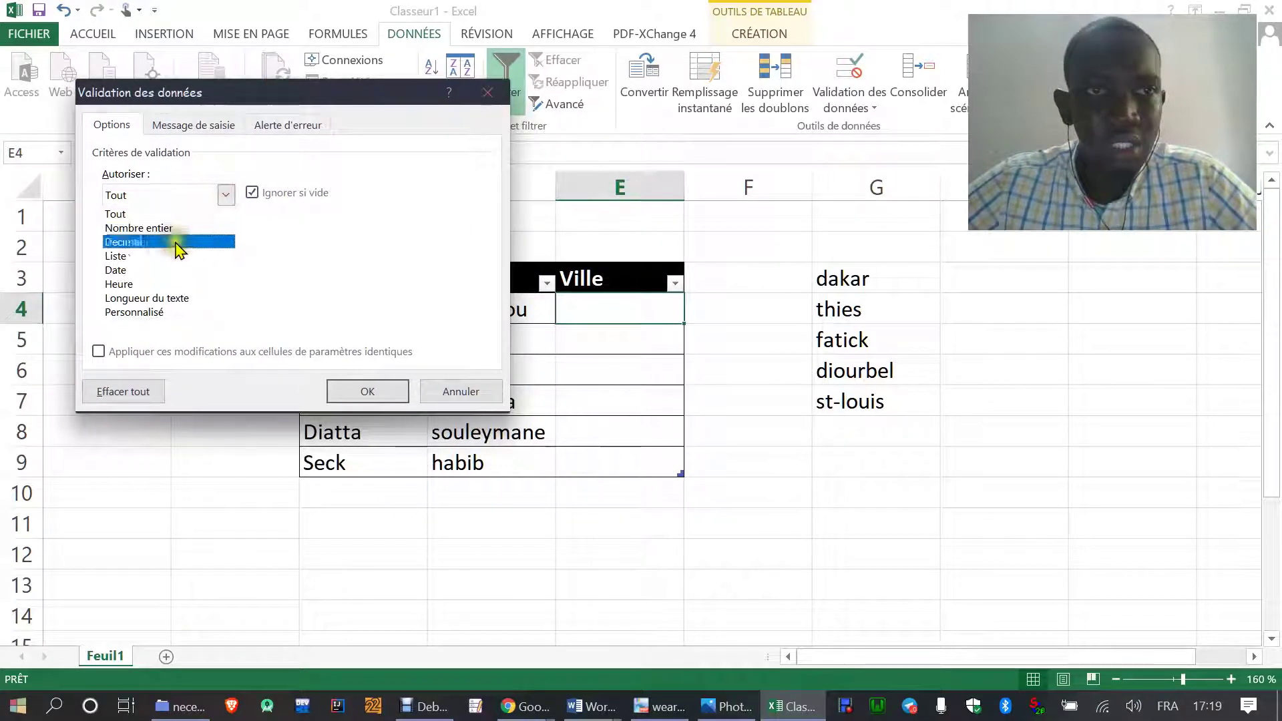
left_click(160, 257)
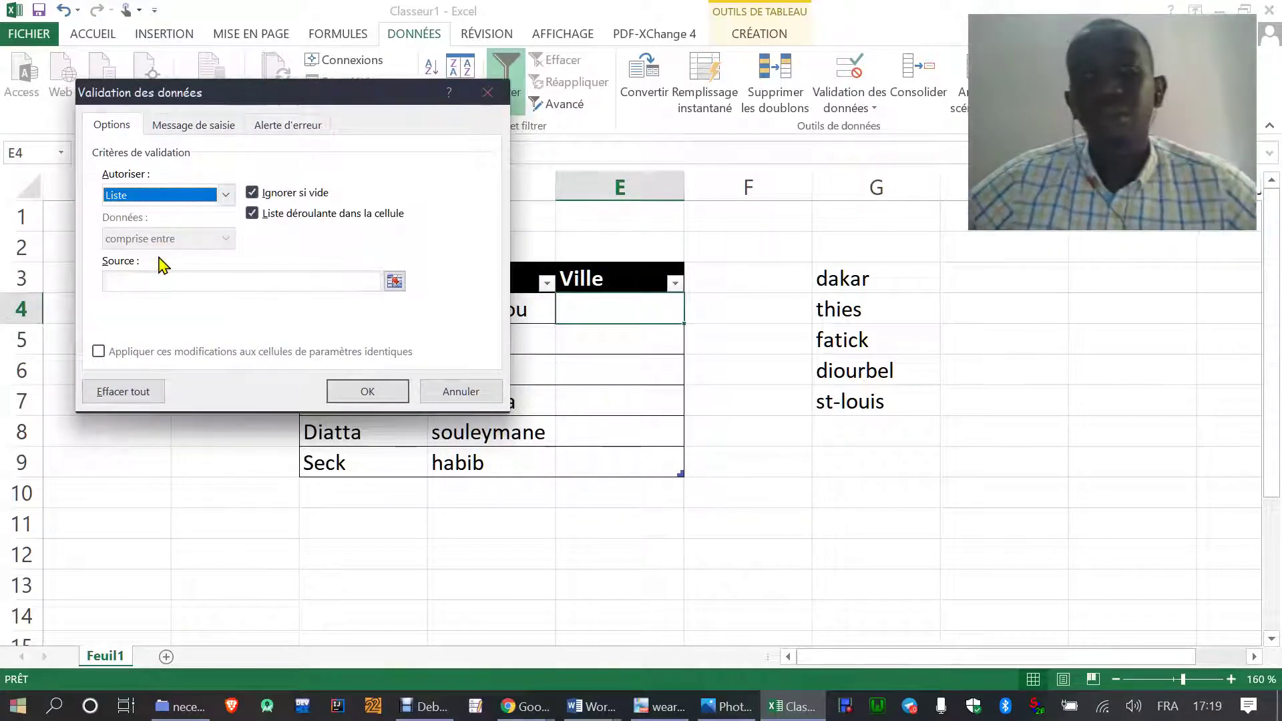
left_click(194, 279)
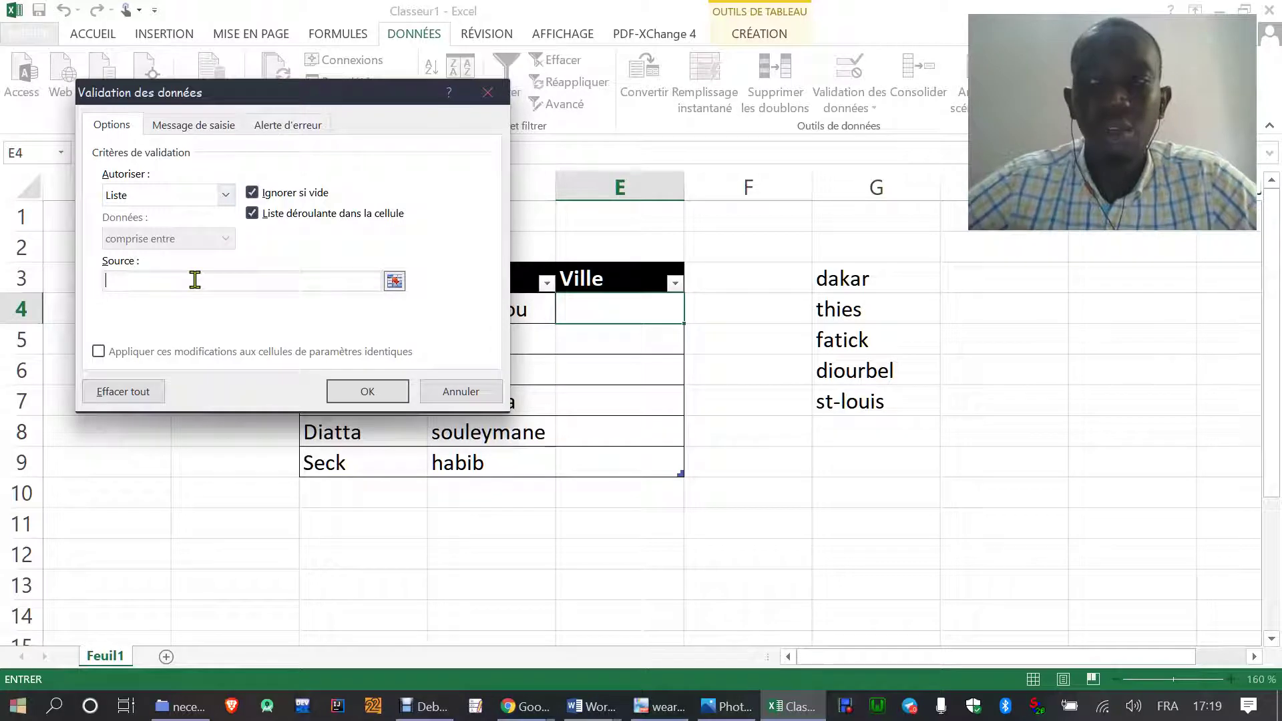
left_click(842, 276)
left_click_drag(842, 275, 862, 401)
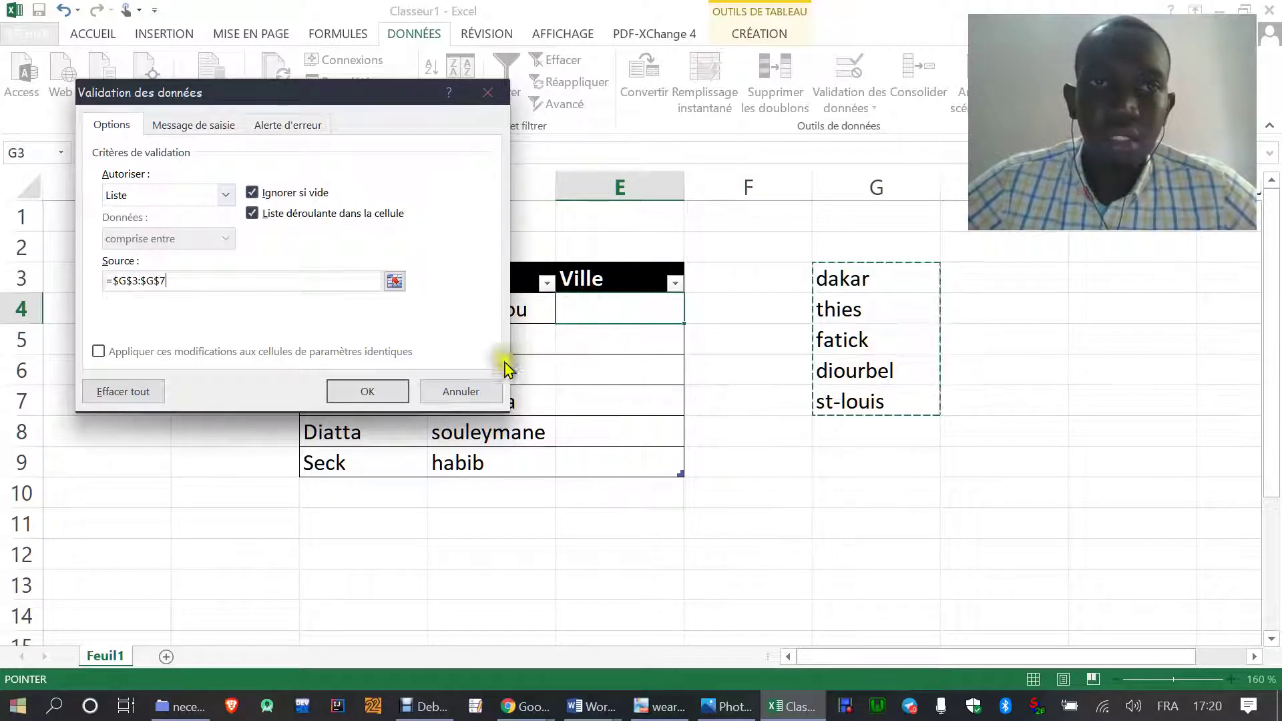
left_click(381, 394)
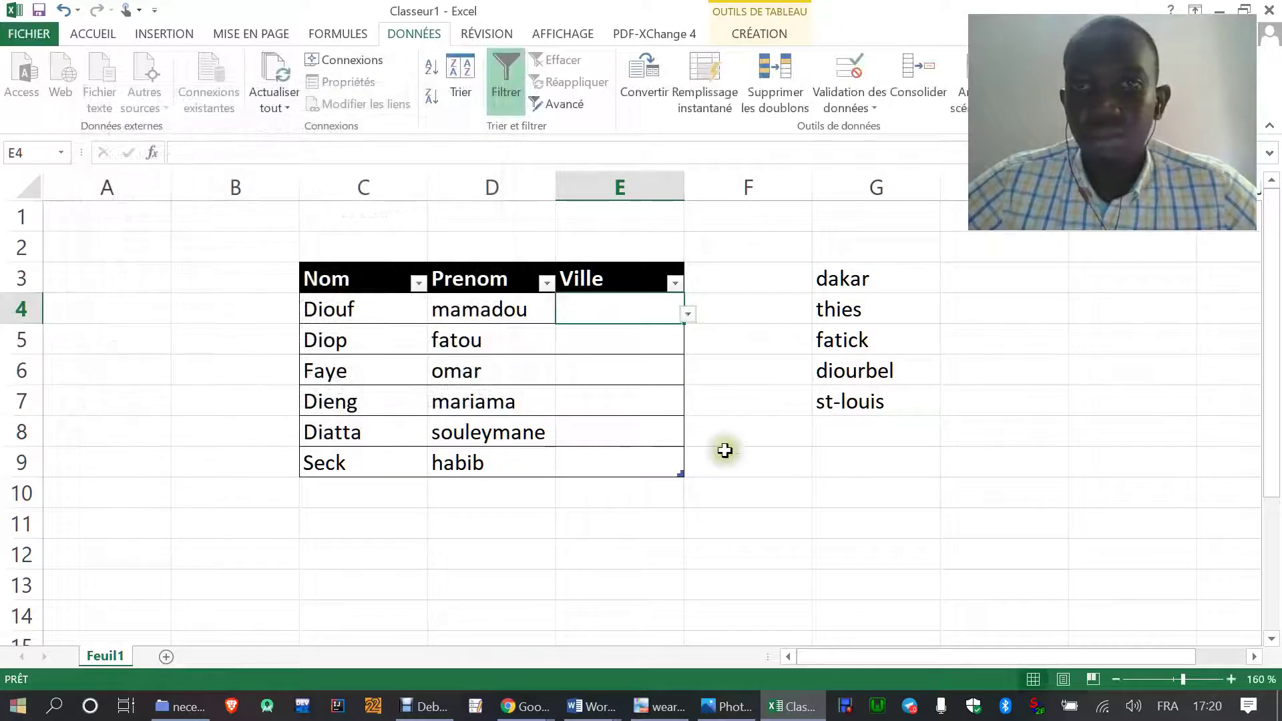
- Test E4's town drop-down by opening and closing it
left_click(606, 337)
left_click(609, 311)
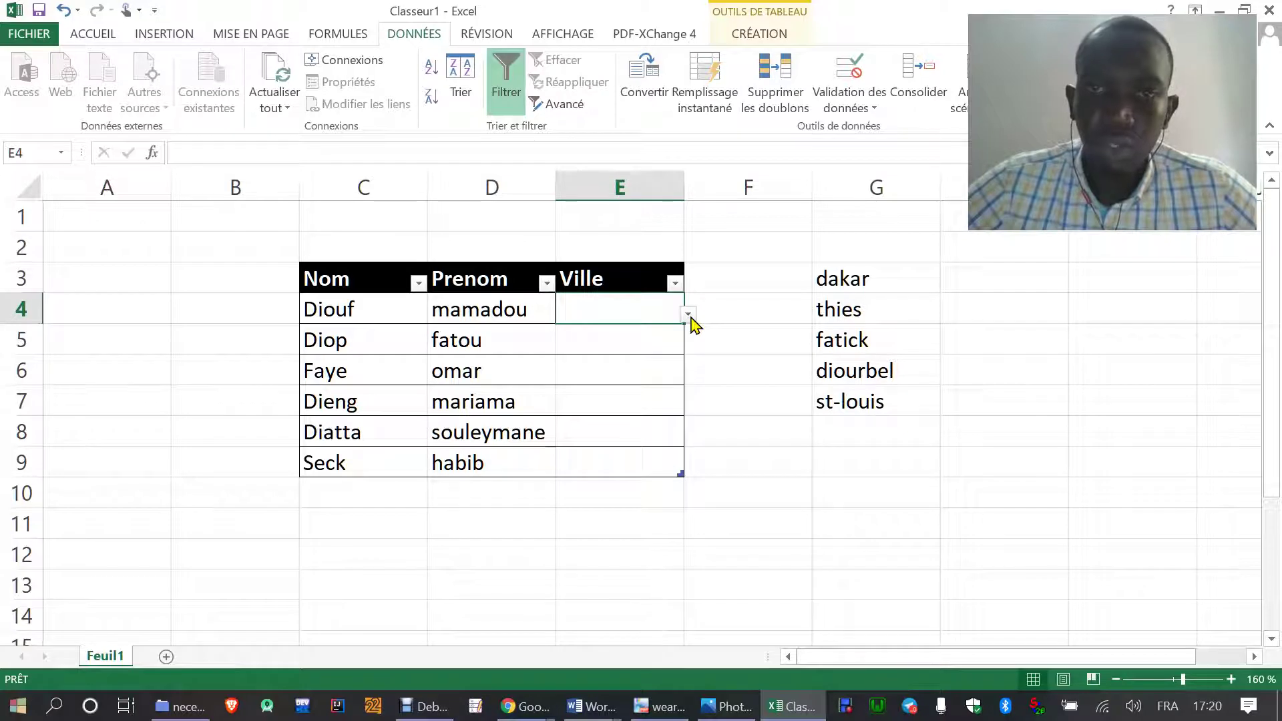
left_click(687, 314)
left_click(689, 315)
left_click(689, 316)
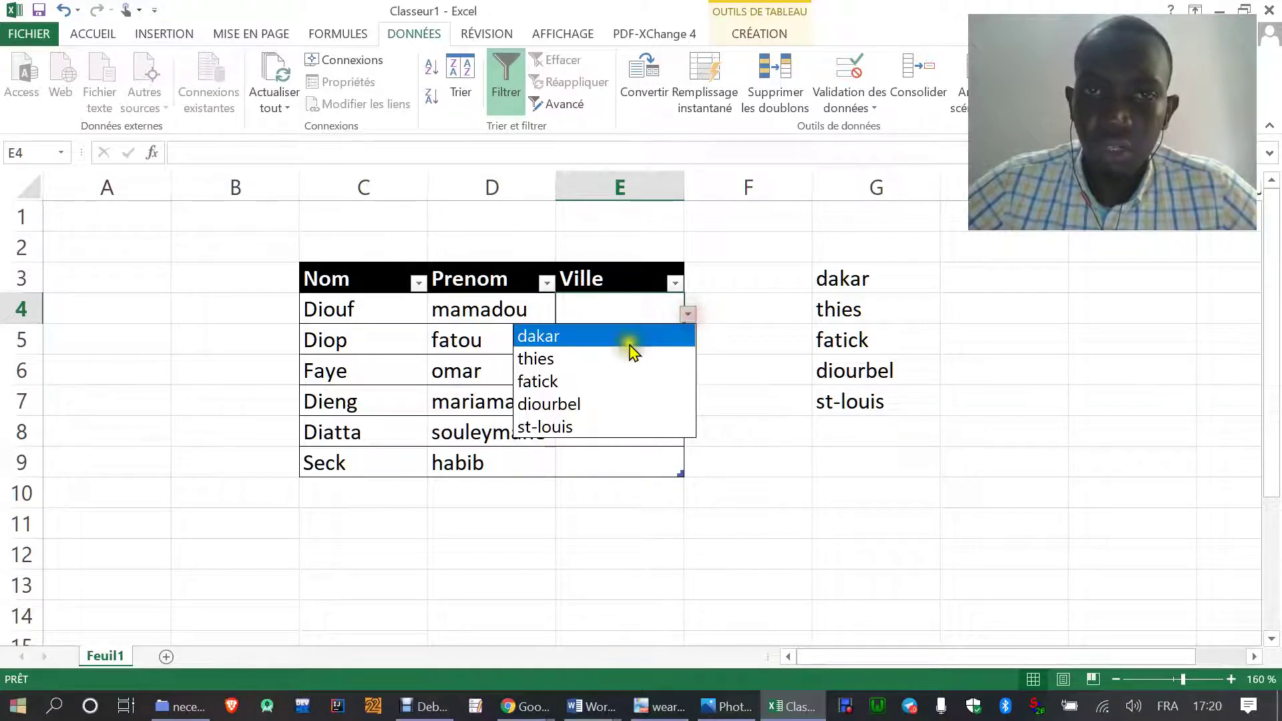
left_click(689, 315)
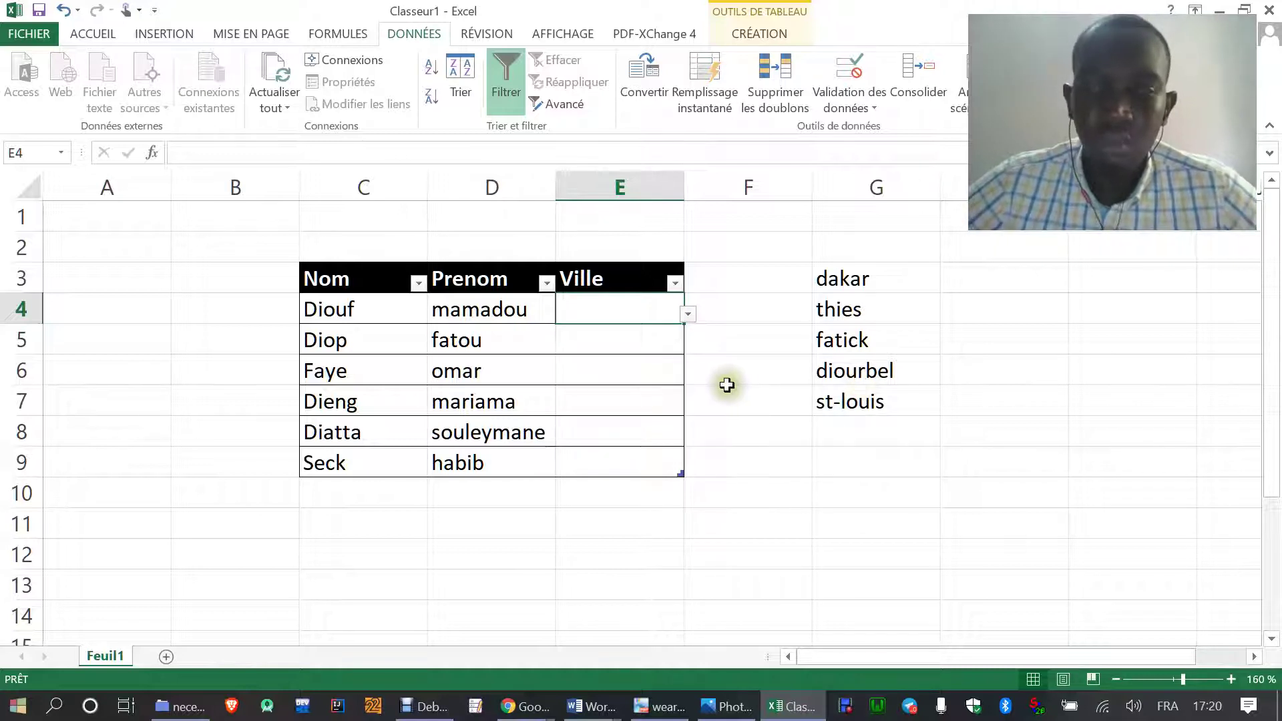
- Try dakar, thies, fatick and diourbel from E4's drop-down, settling on st-louis
left_click(688, 314)
left_click(609, 341)
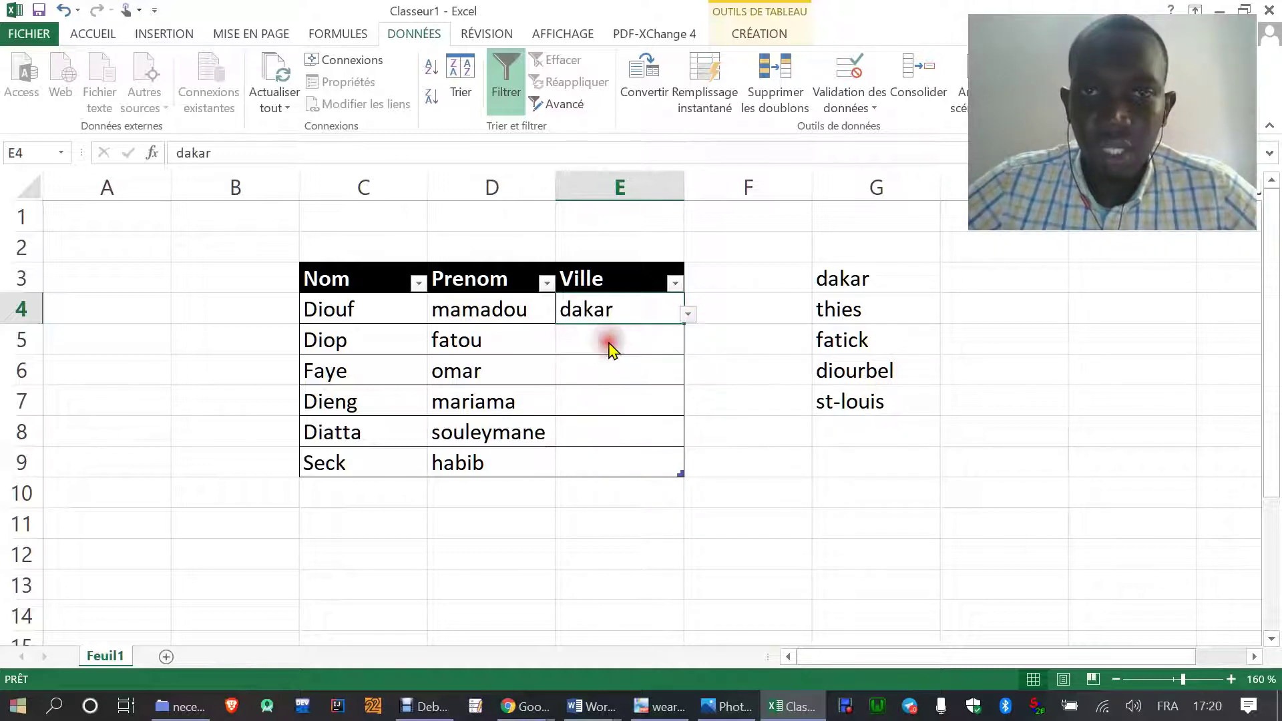
left_click(687, 315)
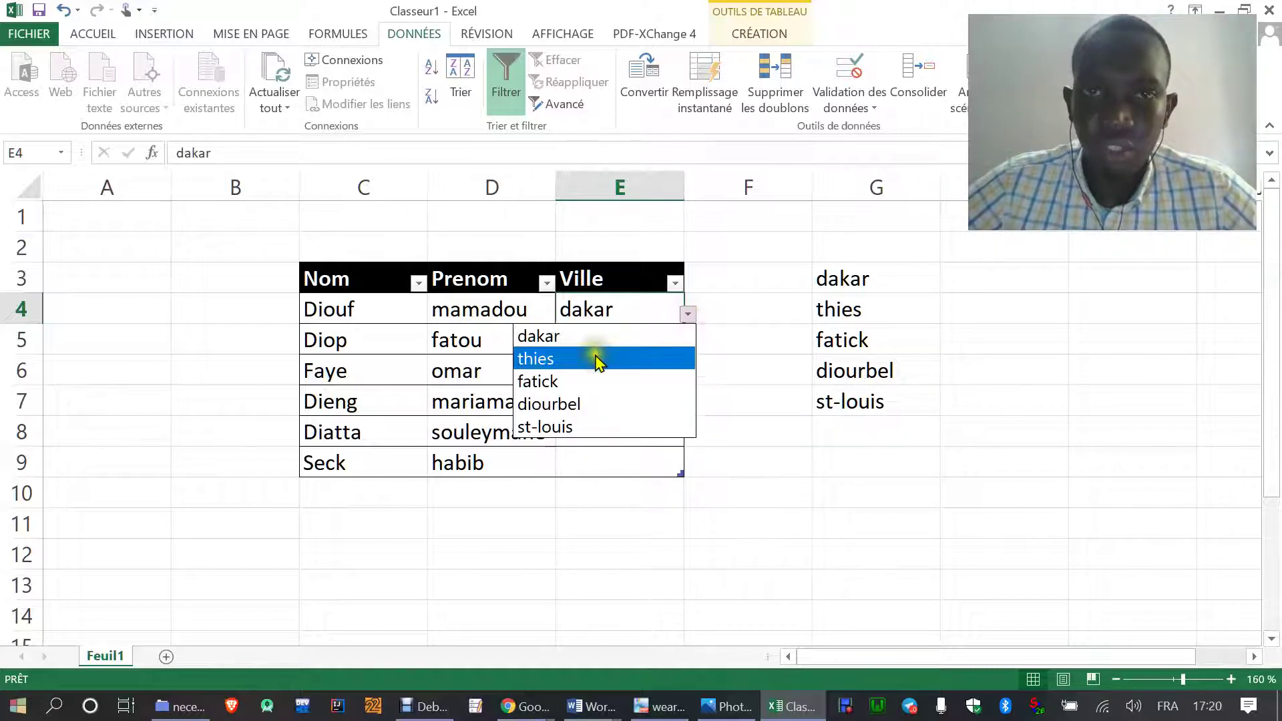
left_click(593, 358)
left_click(687, 315)
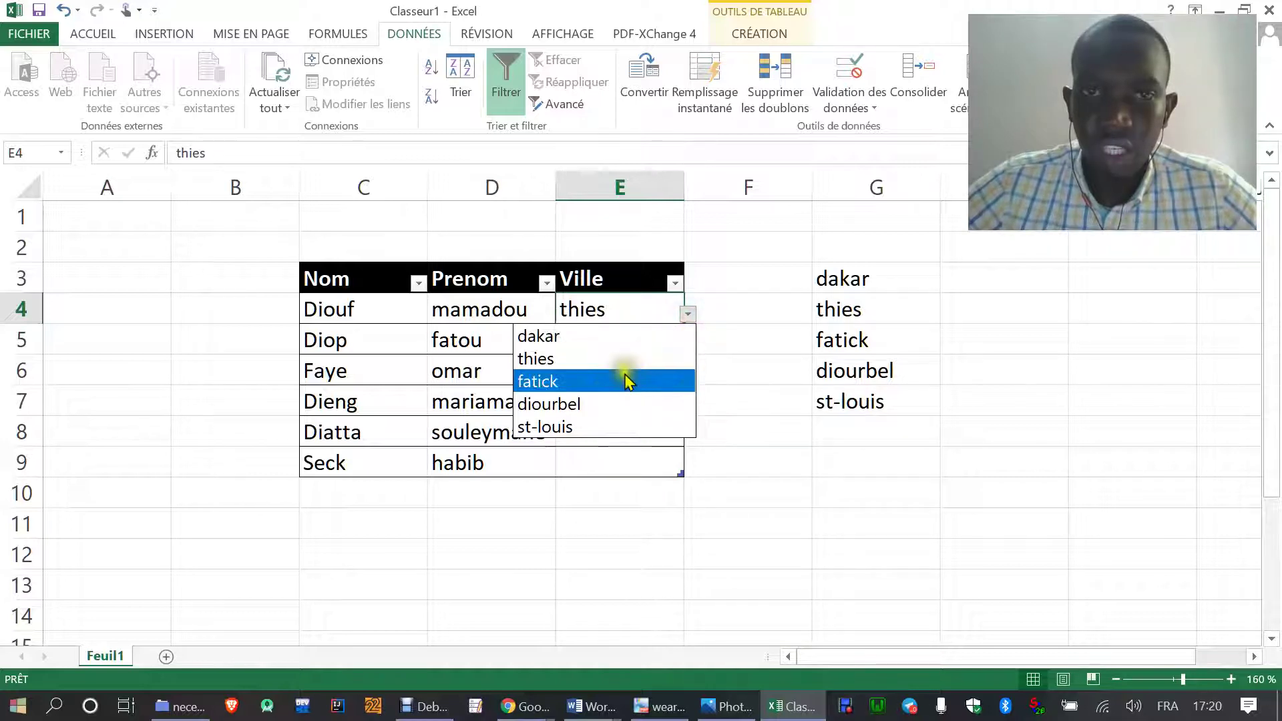
left_click(623, 380)
left_click(689, 316)
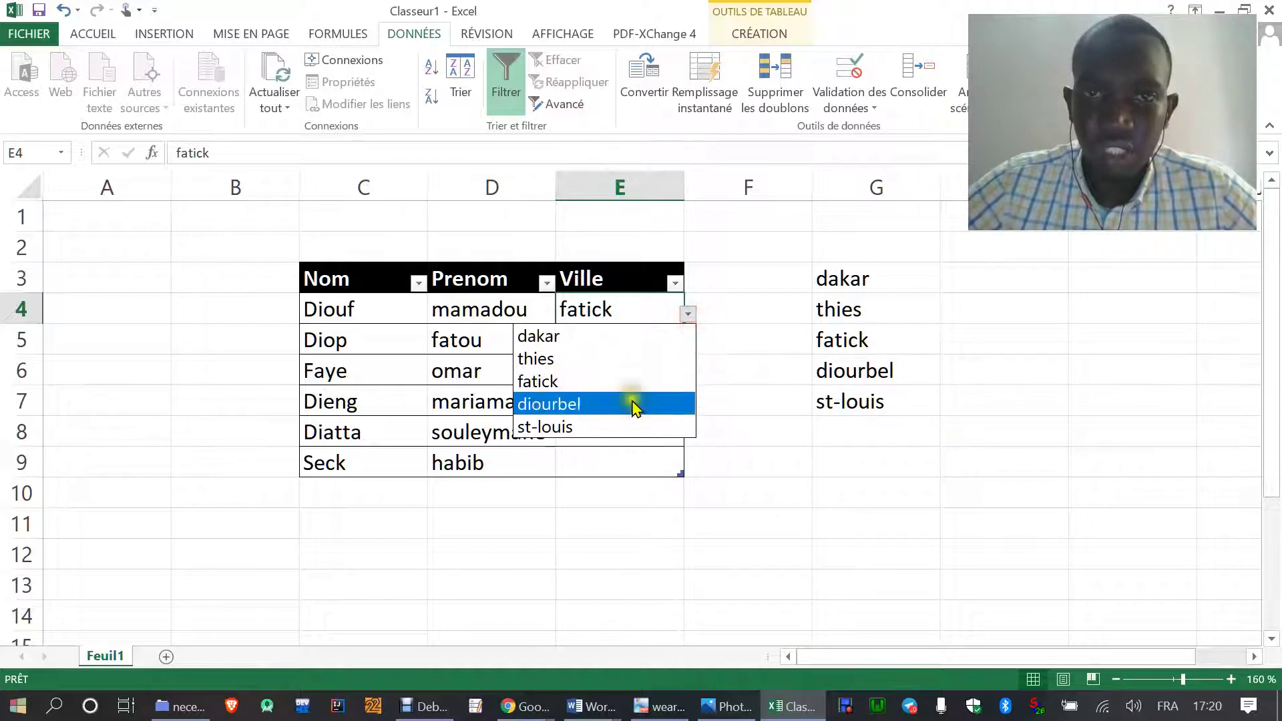
left_click(631, 402)
left_click(687, 315)
left_click(607, 426)
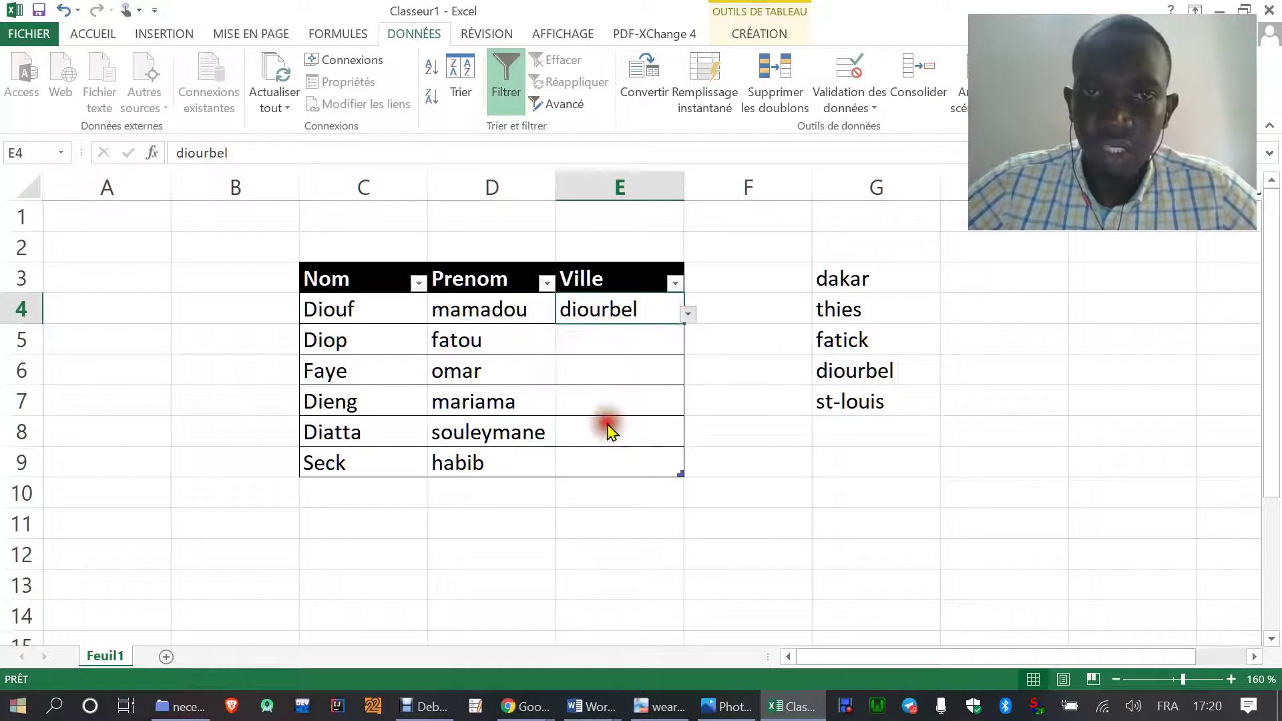
left_click(687, 316)
left_click(686, 321)
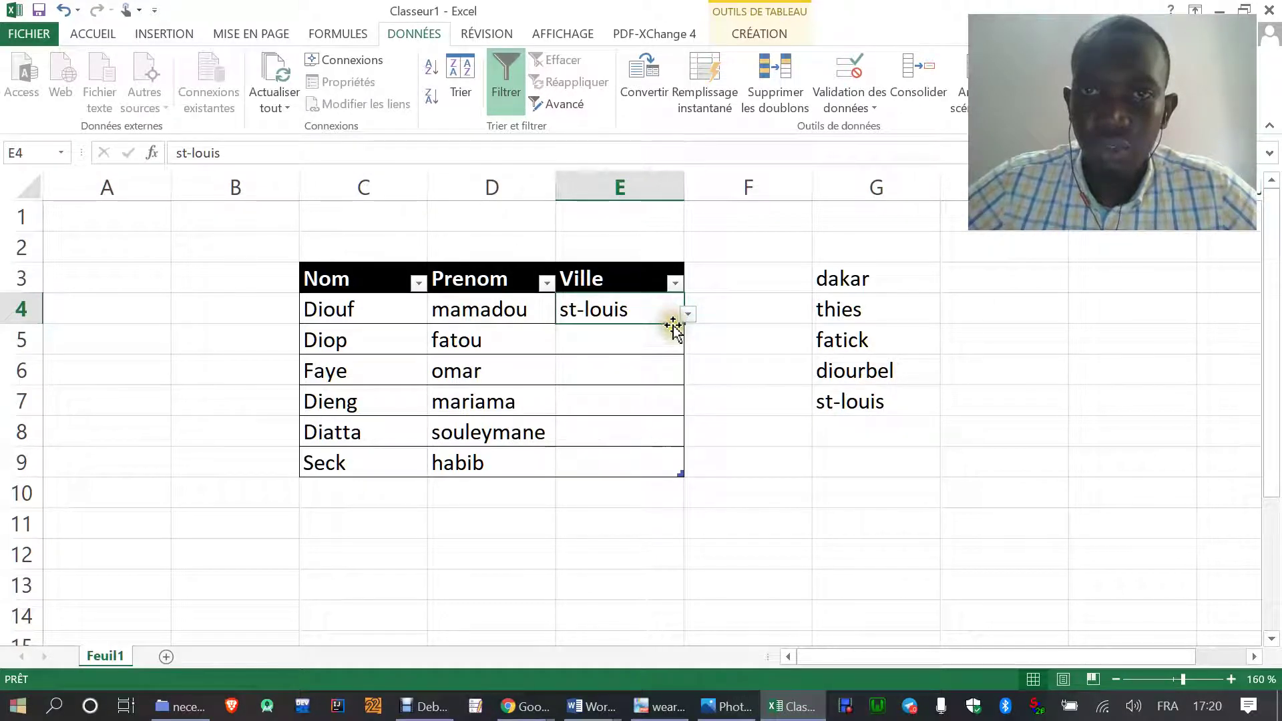
- Fill st-louis and its drop-down from E4 down to E9
left_click_drag(682, 326, 687, 476)
left_click(655, 467)
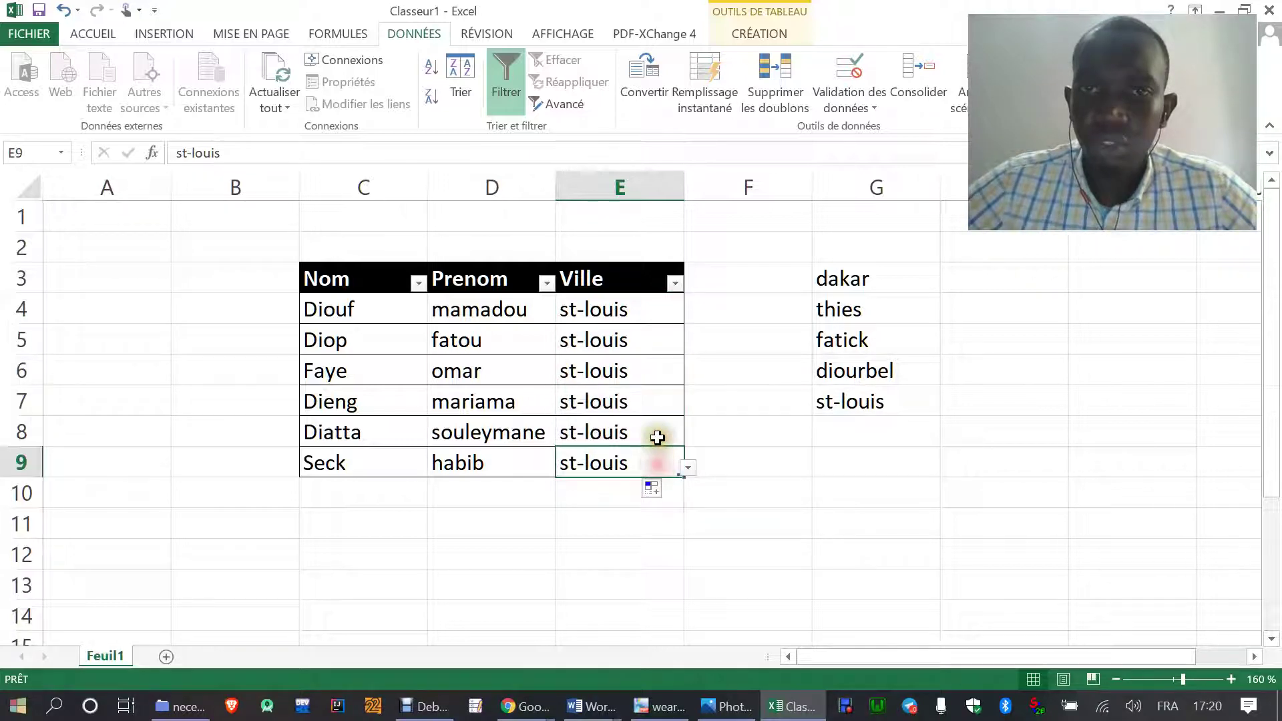
left_click(658, 434)
left_click(650, 344)
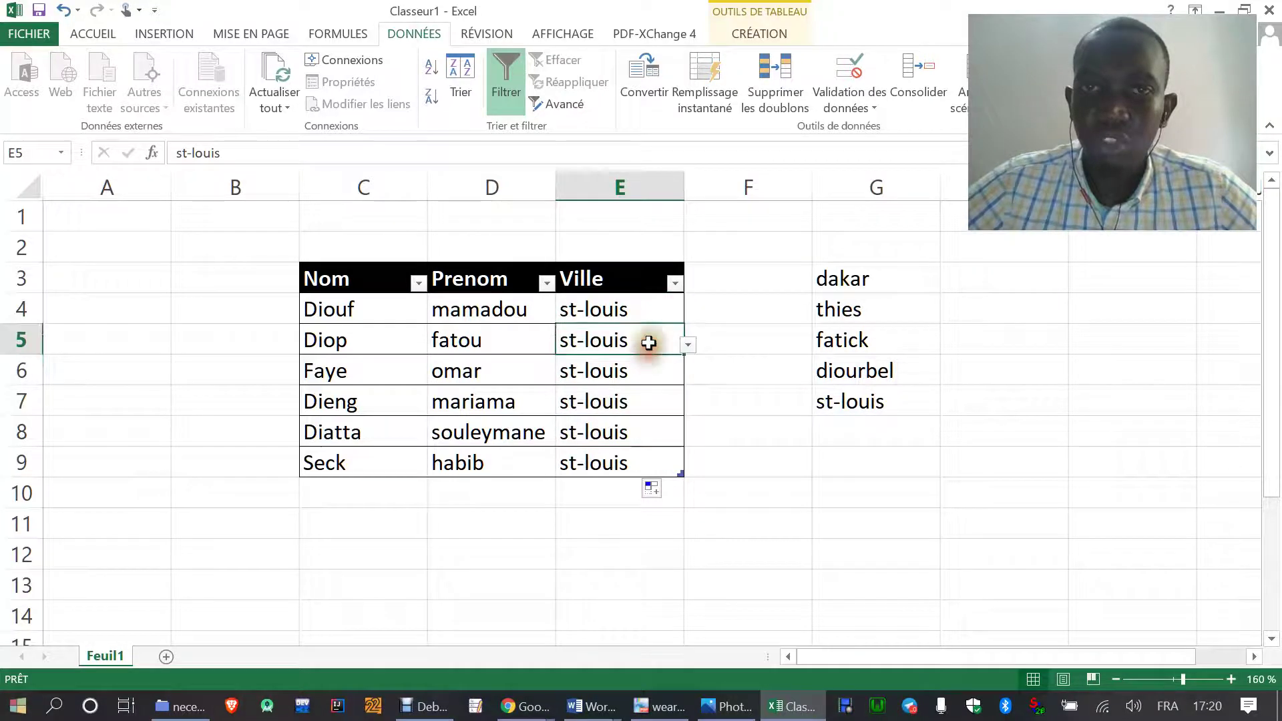
- Pick dakar, thies, fatick and diourbel for E5–E8 from their drop-downs, keeping st-louis in E9
left_click(687, 344)
left_click(609, 369)
left_click(628, 372)
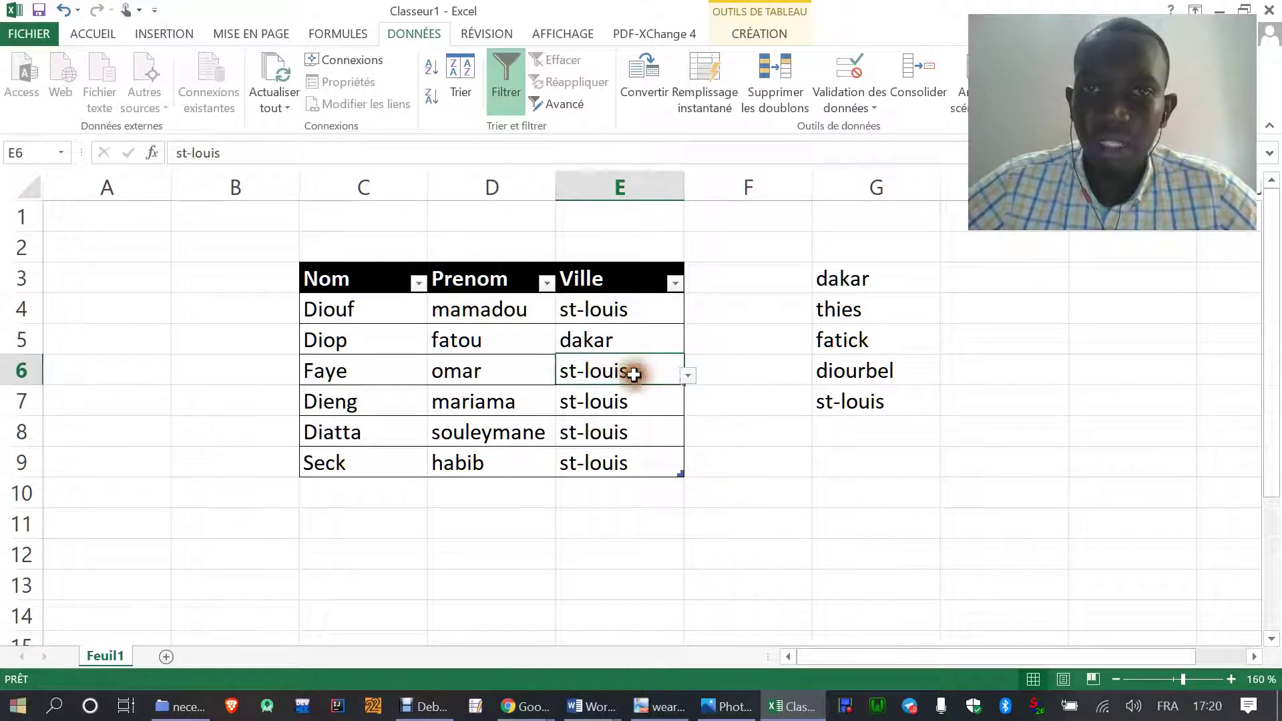
left_click(688, 376)
left_click(621, 417)
left_click(661, 401)
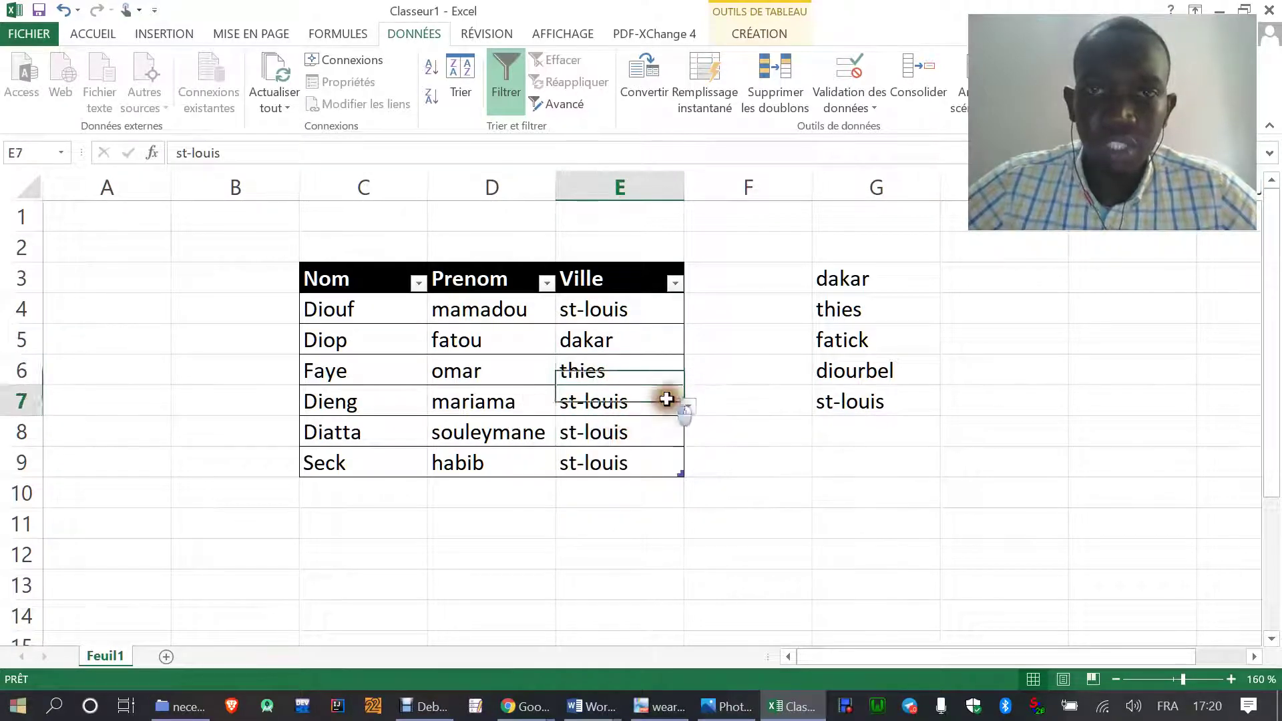
left_click(691, 407)
left_click(626, 474)
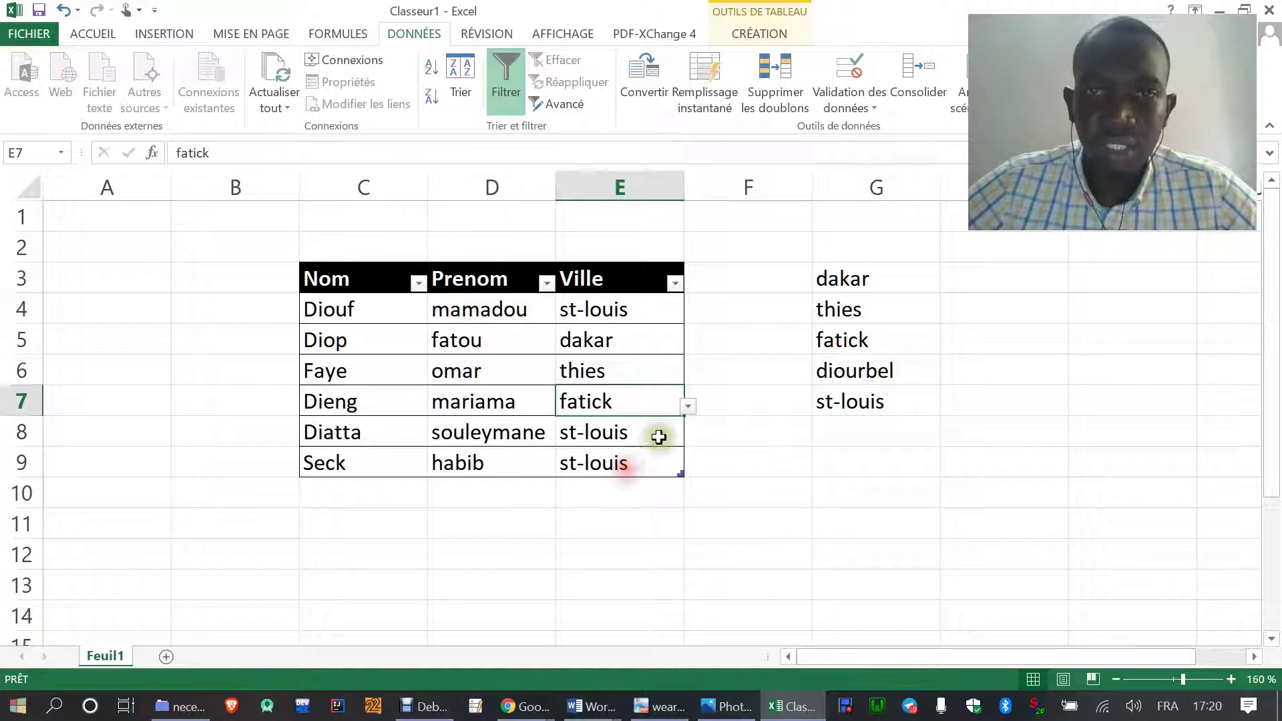
left_click(658, 435)
left_click(688, 438)
left_click(615, 524)
left_click(643, 467)
left_click(688, 468)
left_click(687, 469)
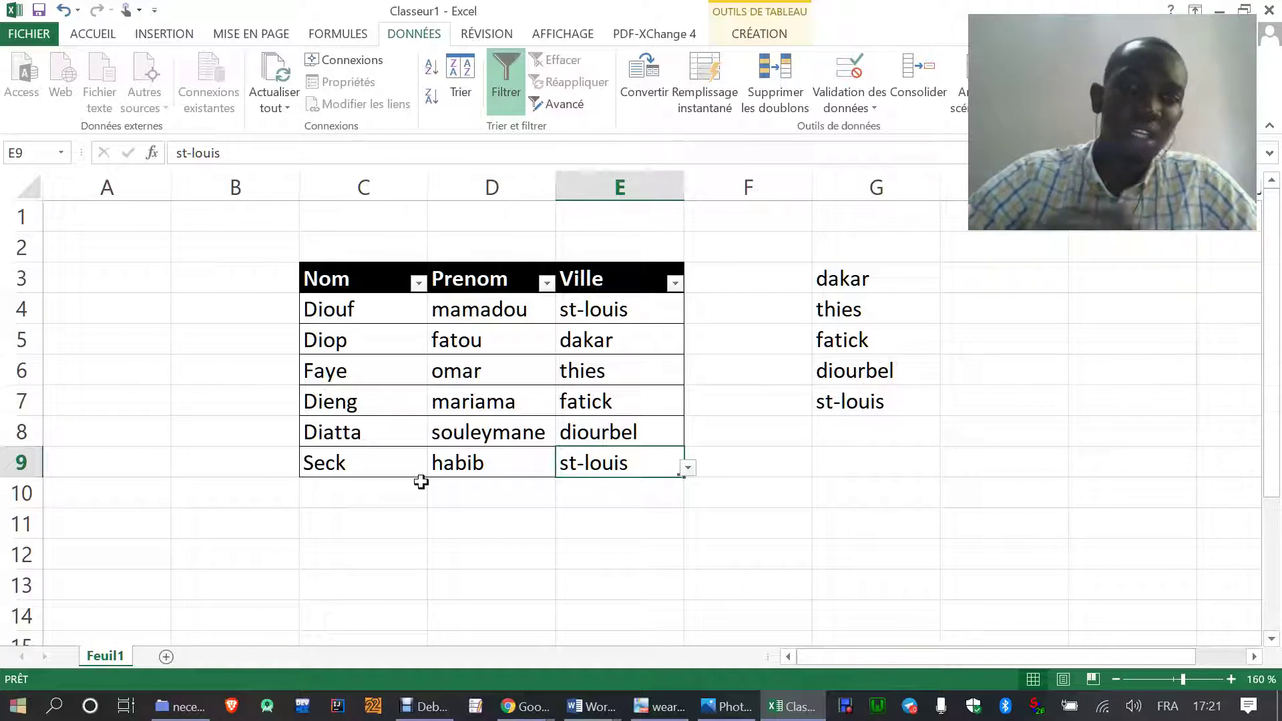
left_click(586, 339)
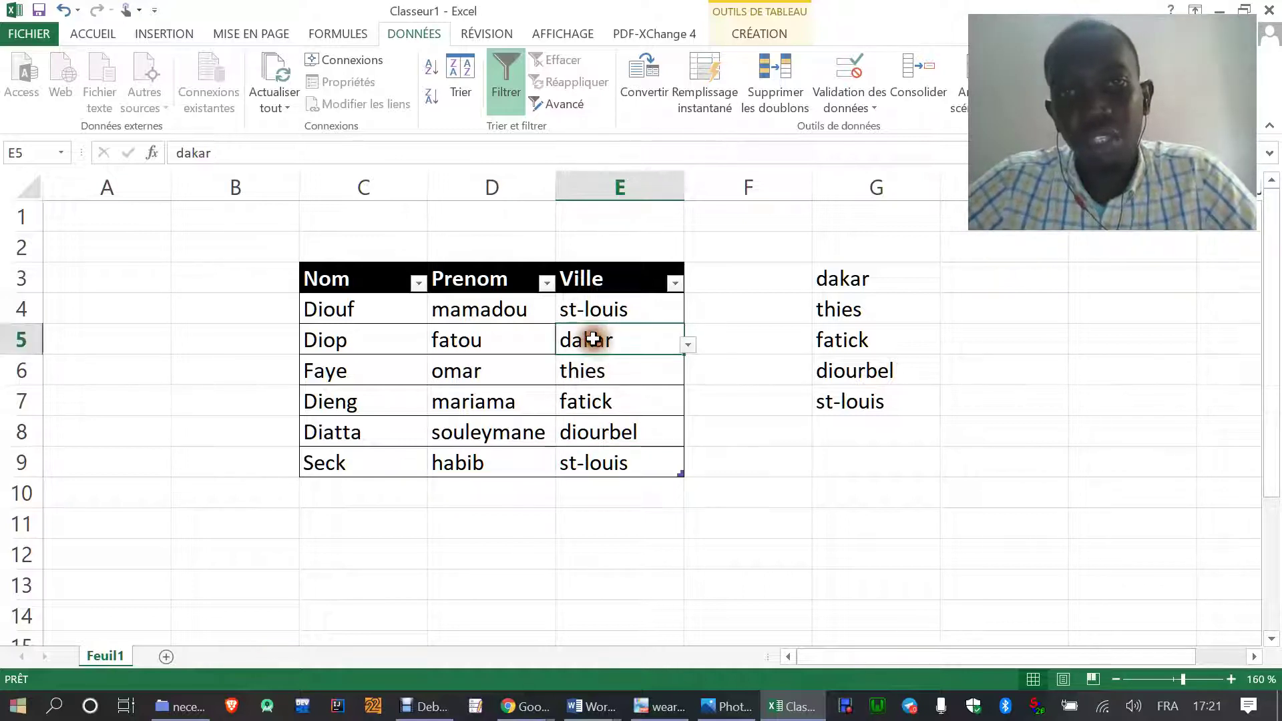
double_click(619, 344)
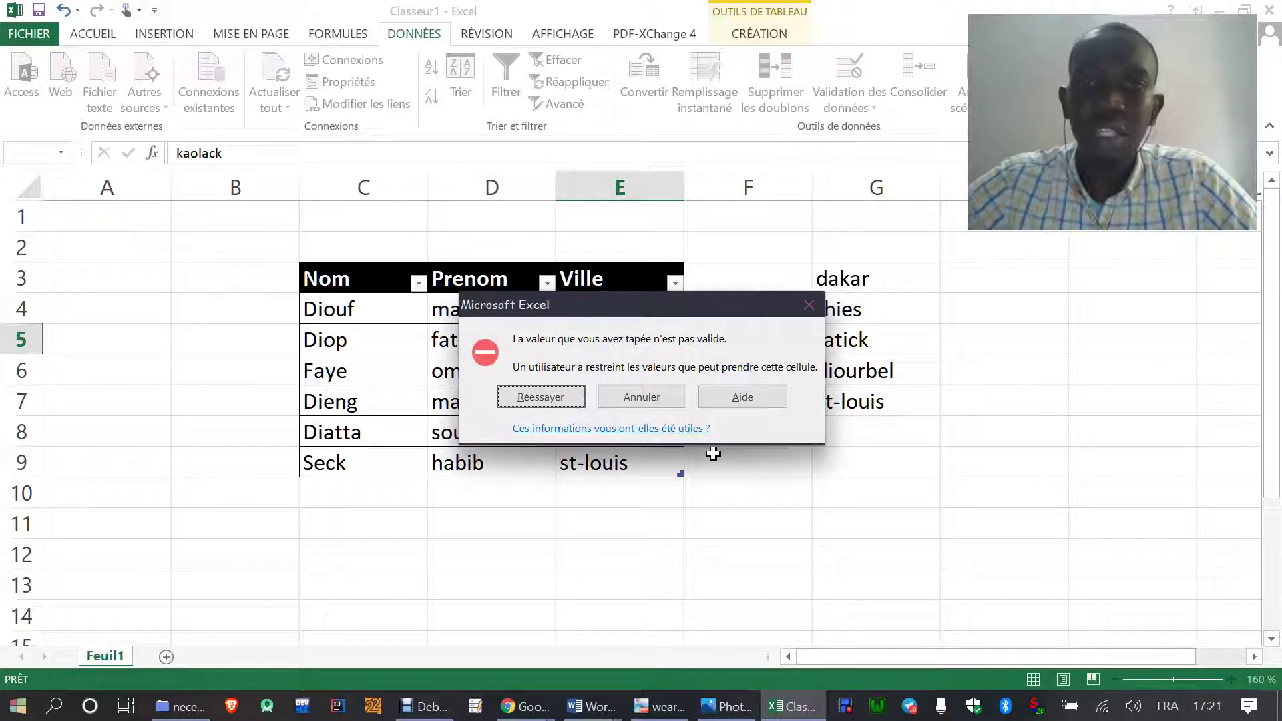
left_click(811, 311)
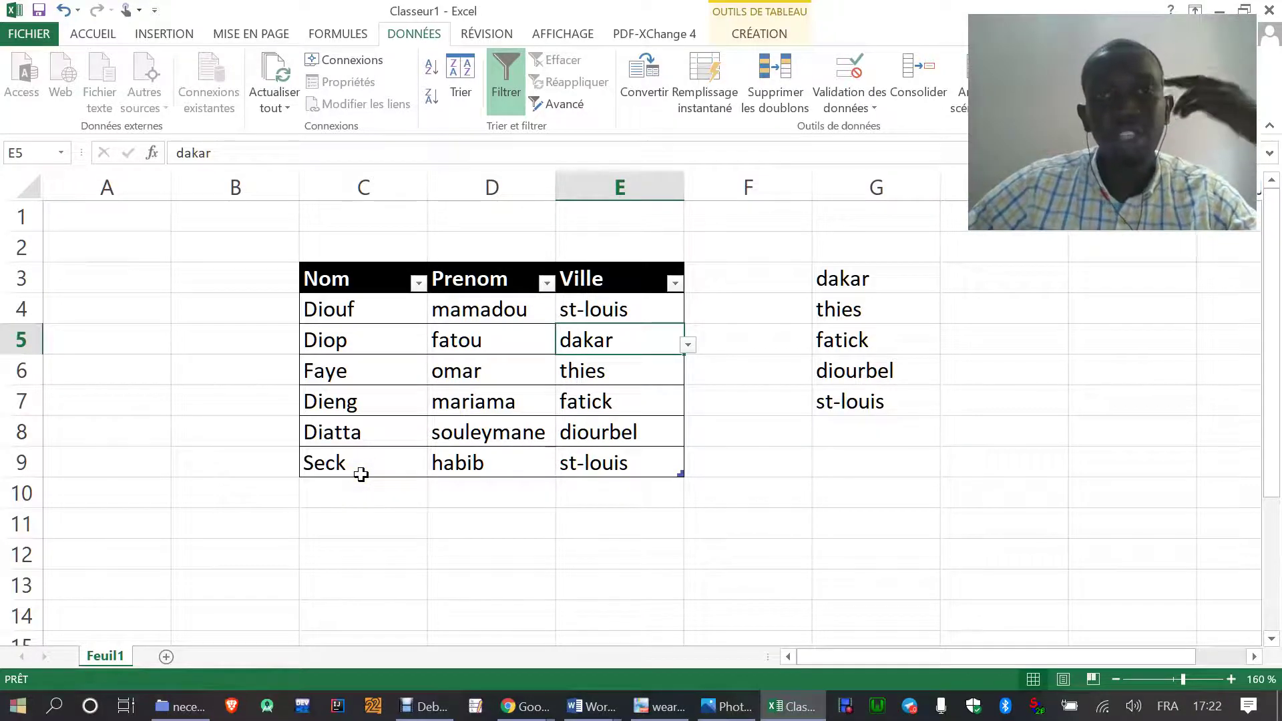
- Protect sheet Feuil1 with a password, entering it and then confirming it
right_click(112, 655)
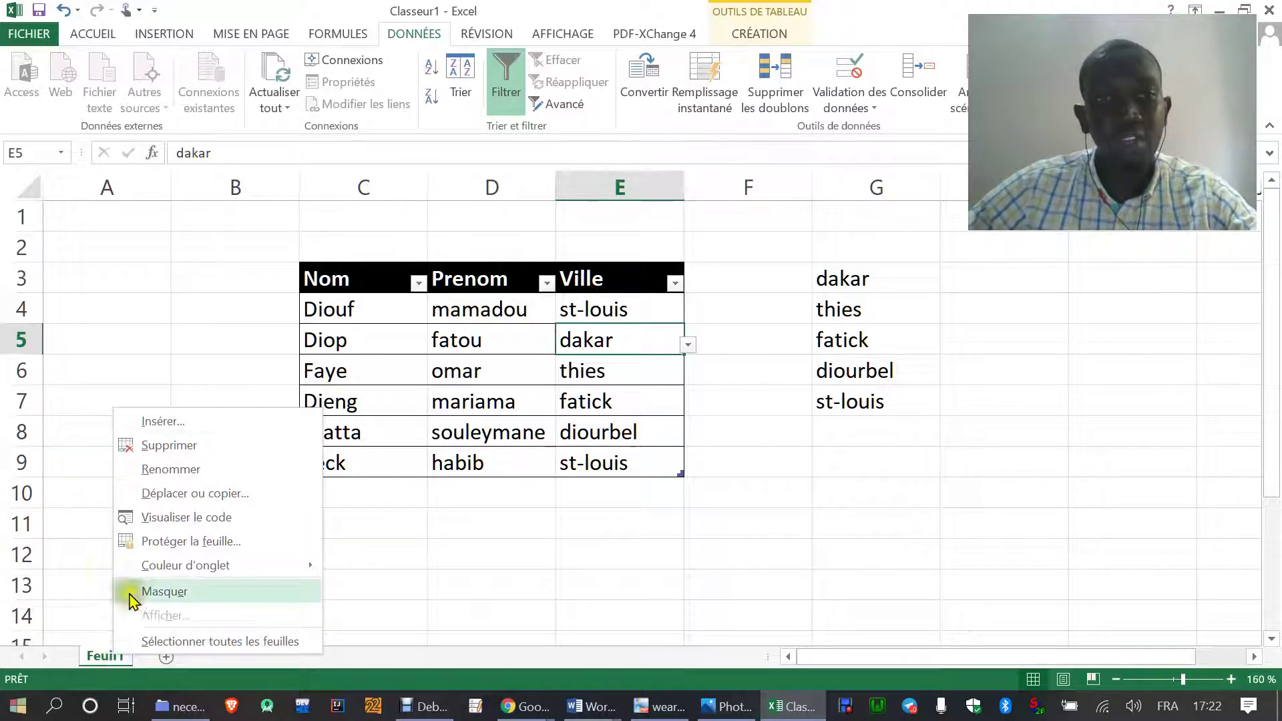
left_click(157, 542)
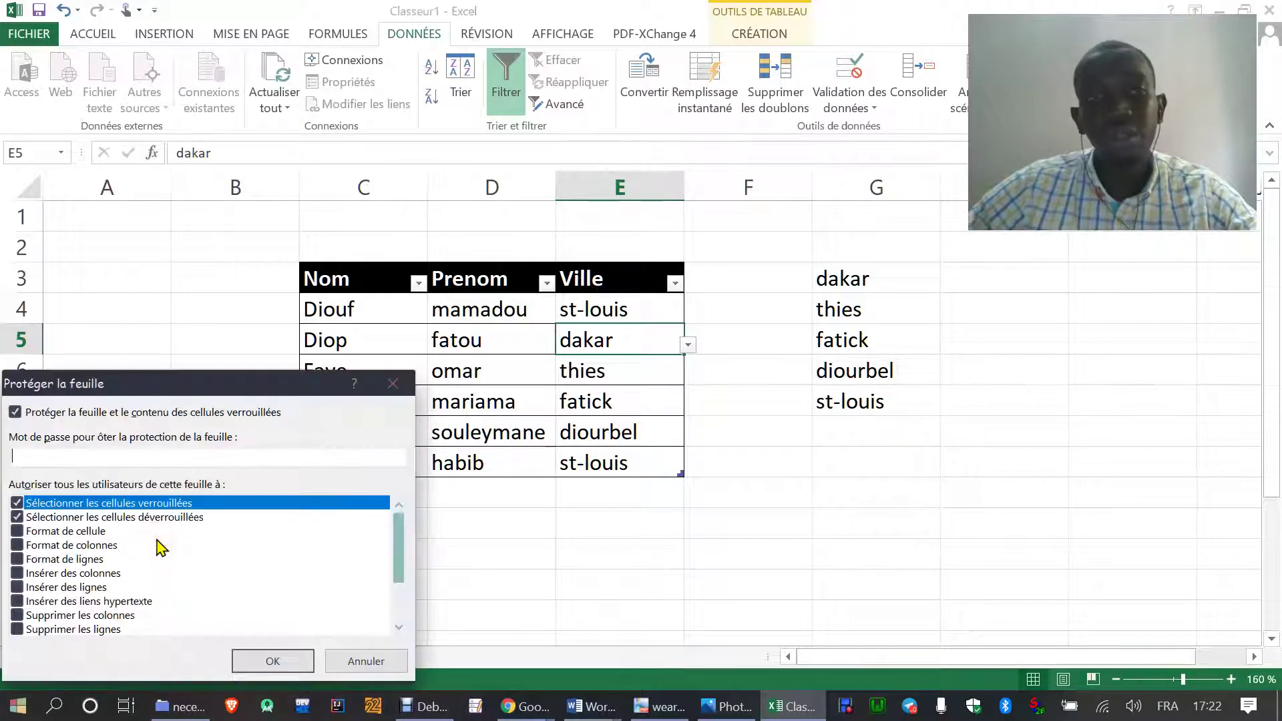
left_click_drag(166, 385, 338, 270)
left_click(274, 337)
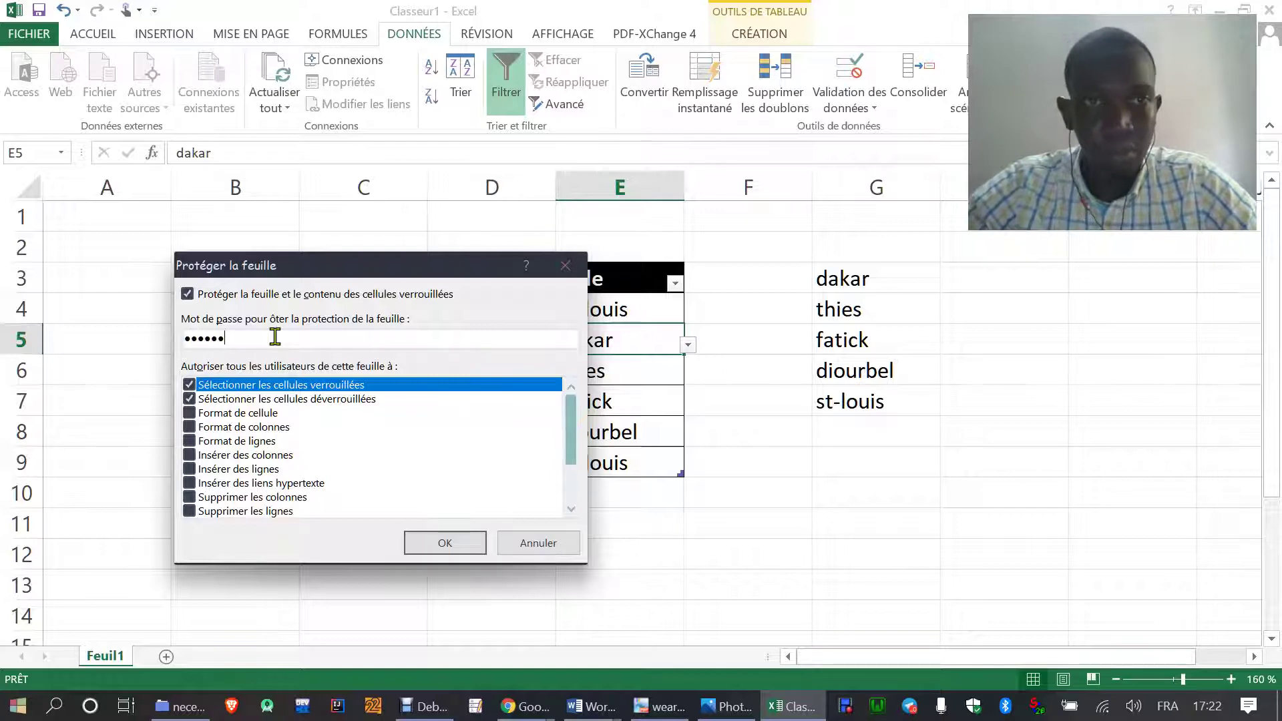
left_click(431, 544)
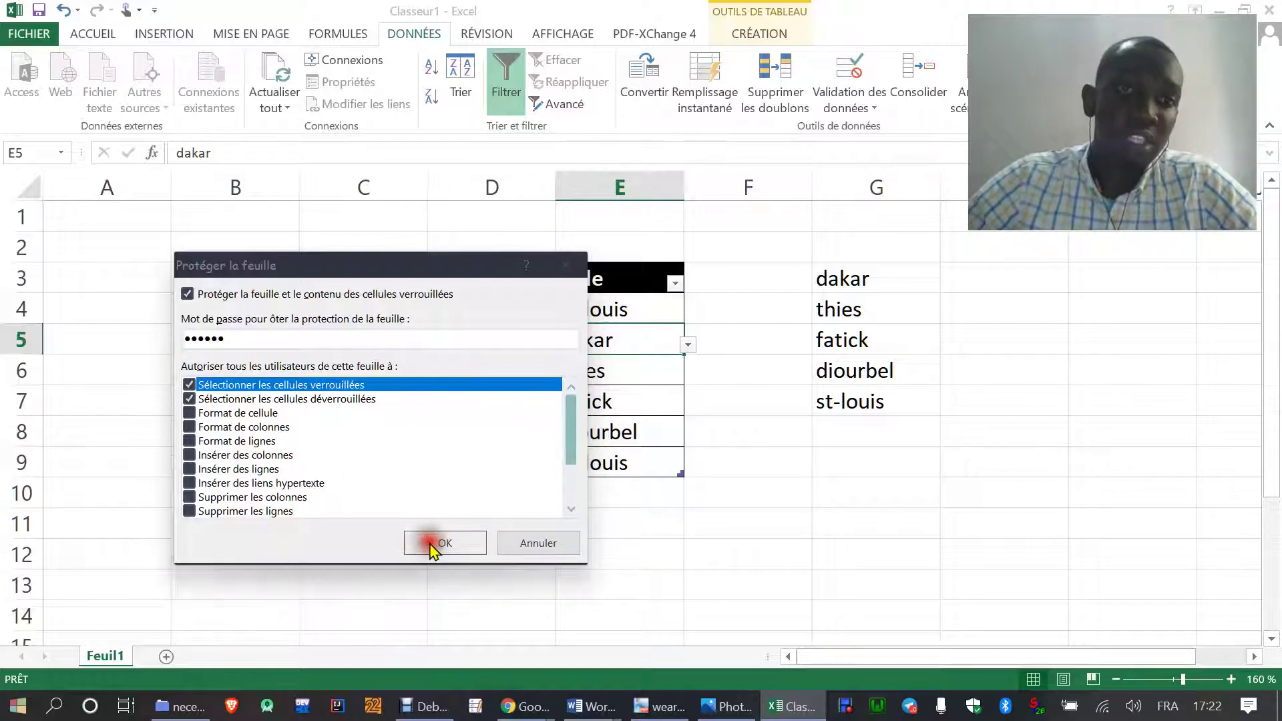
left_click_drag(157, 441, 306, 395)
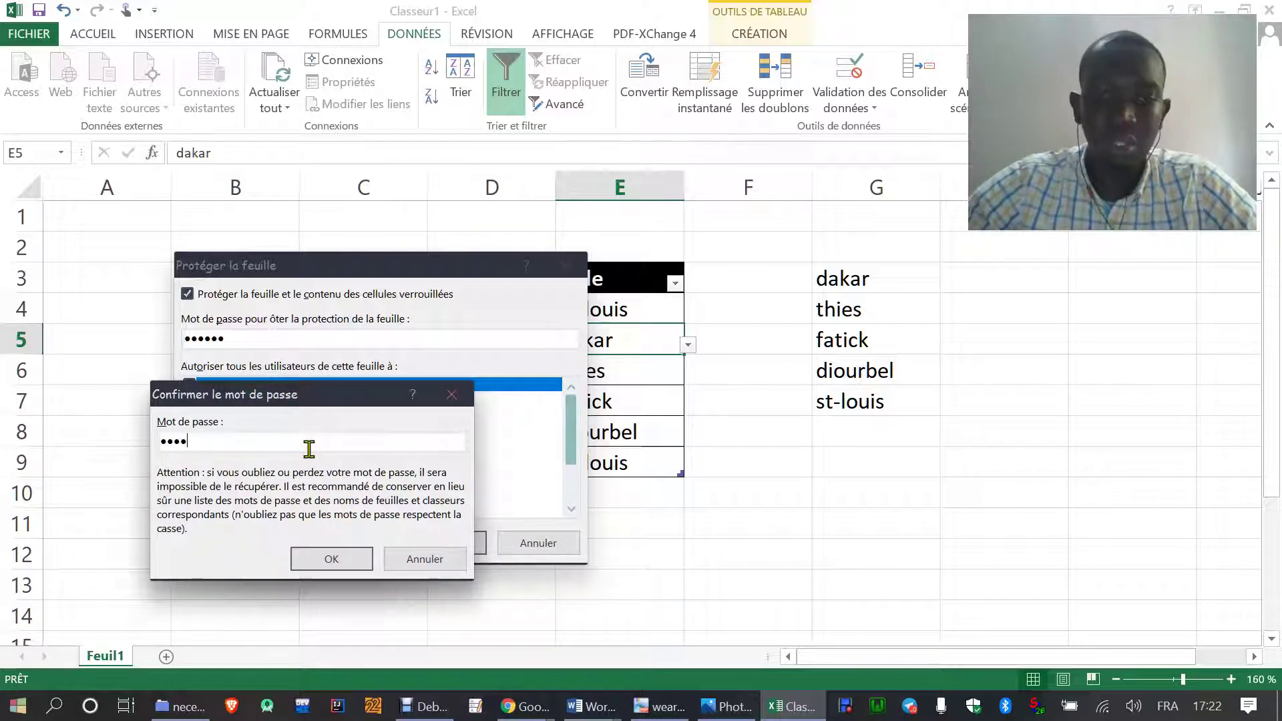
left_click(322, 555)
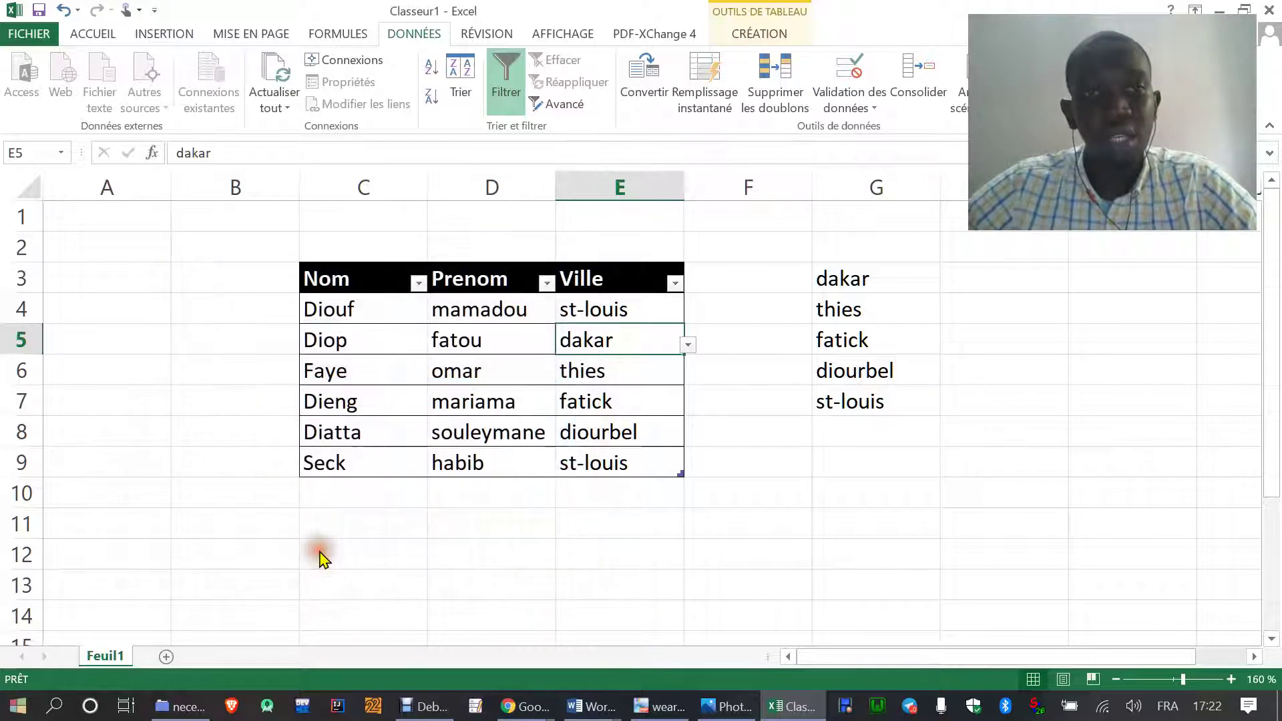
left_click(527, 558)
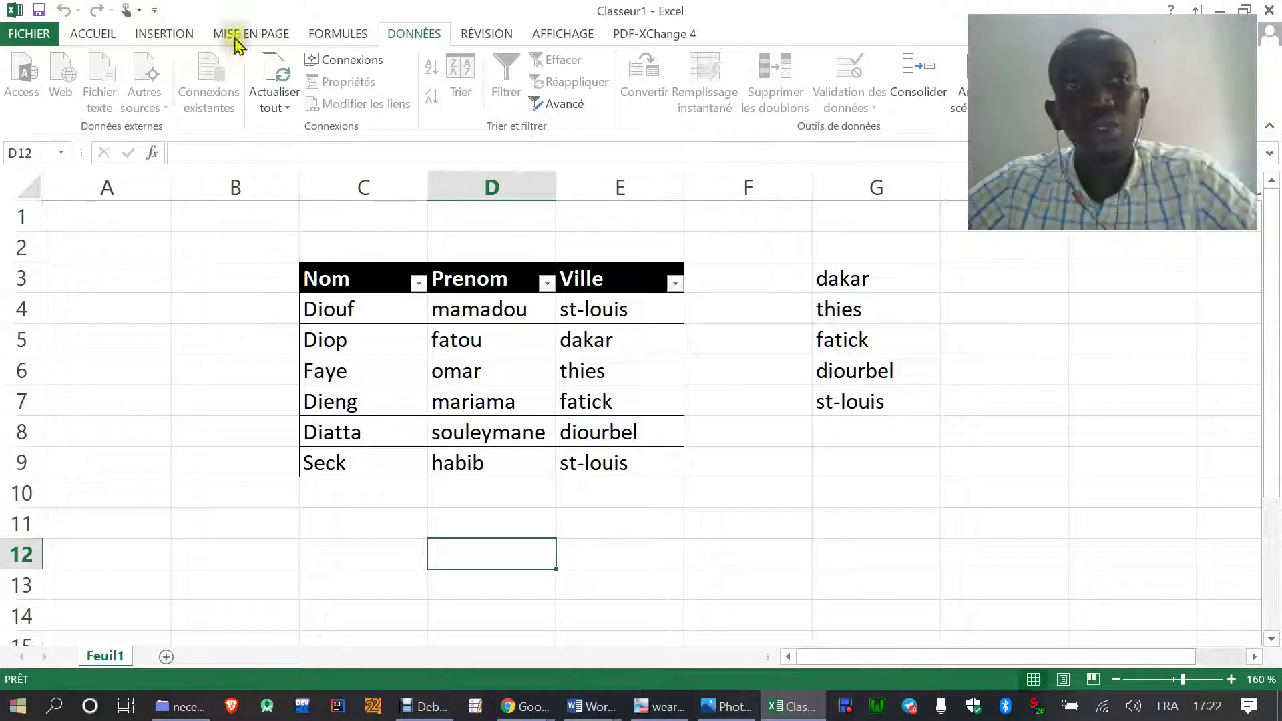
left_click(96, 33)
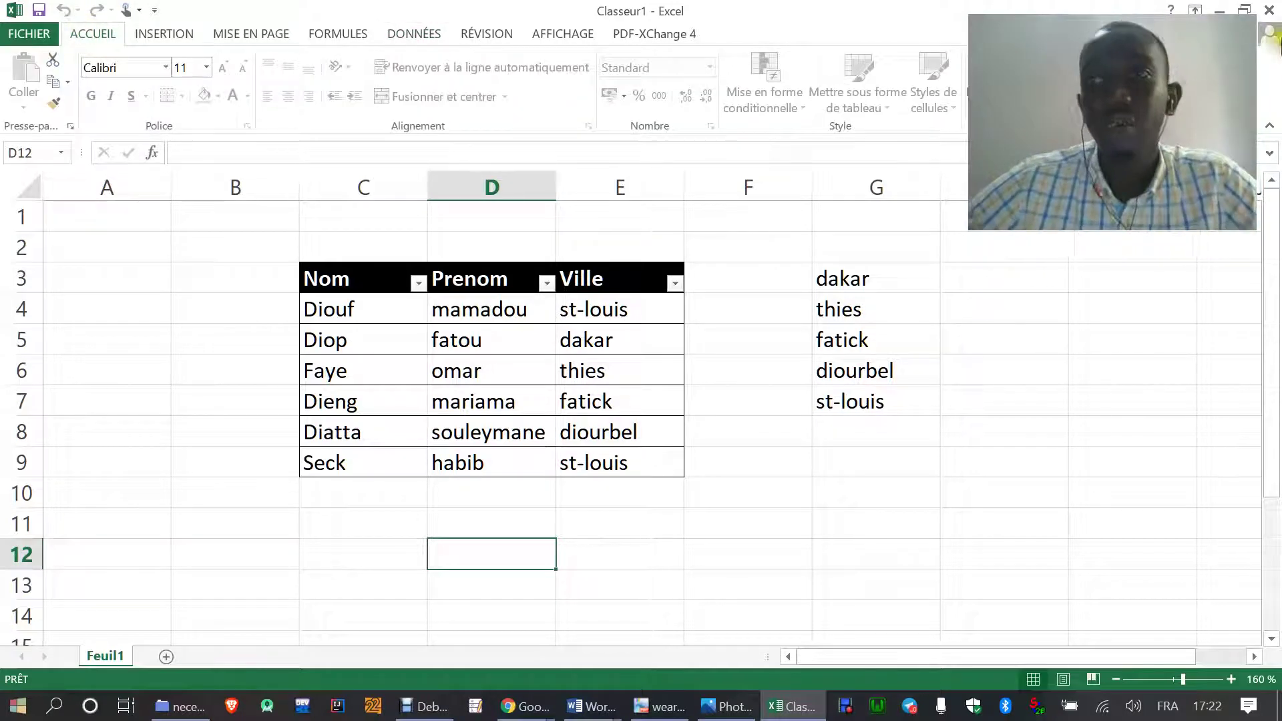
left_click(164, 35)
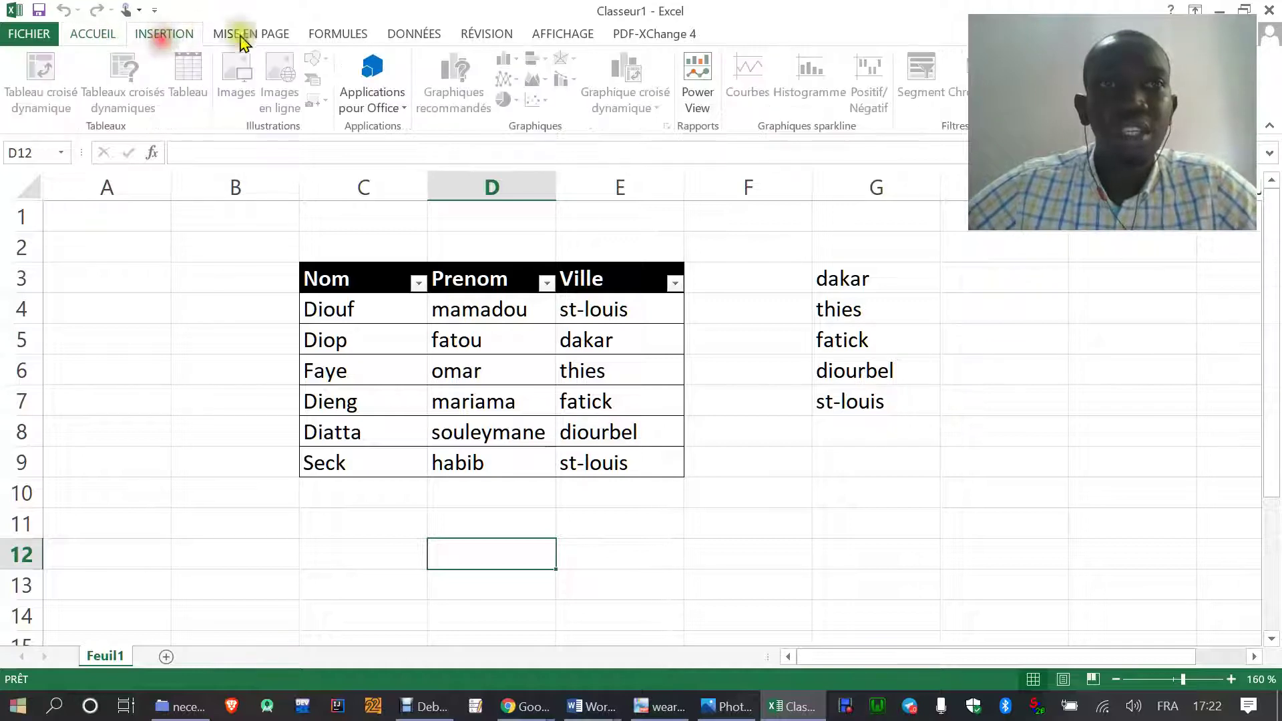
left_click(97, 35)
left_click(274, 36)
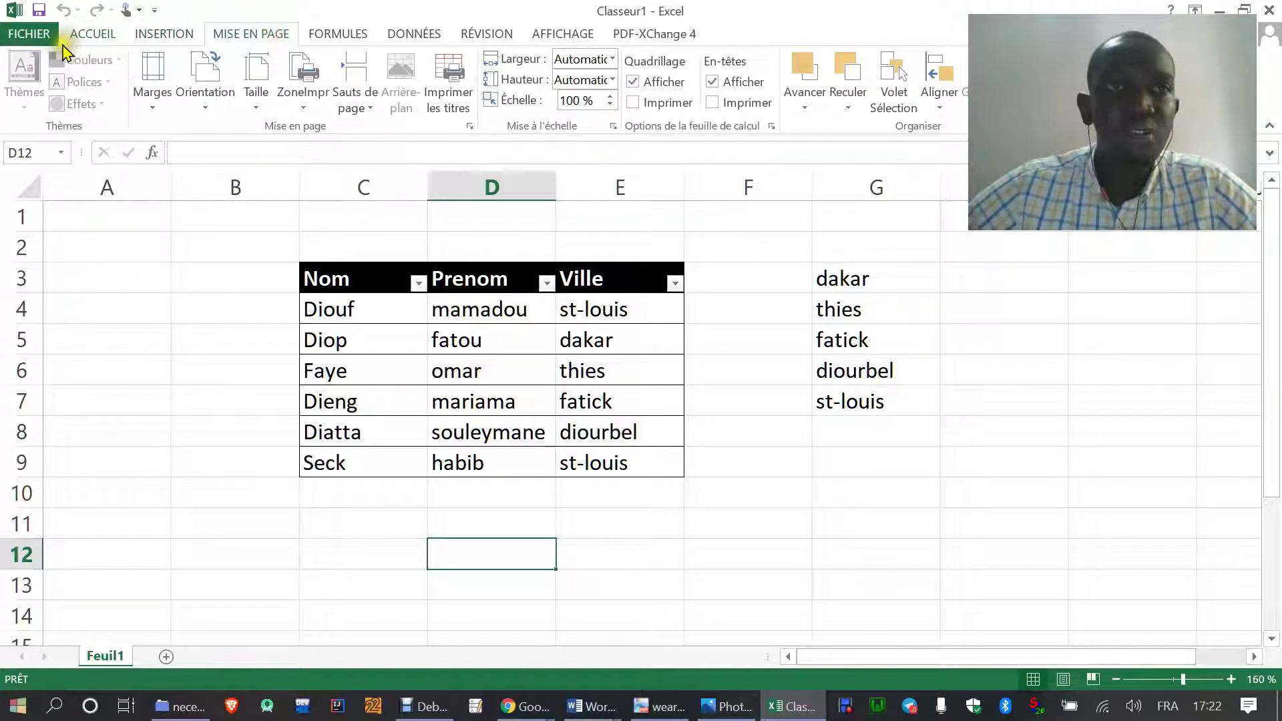
left_click(90, 33)
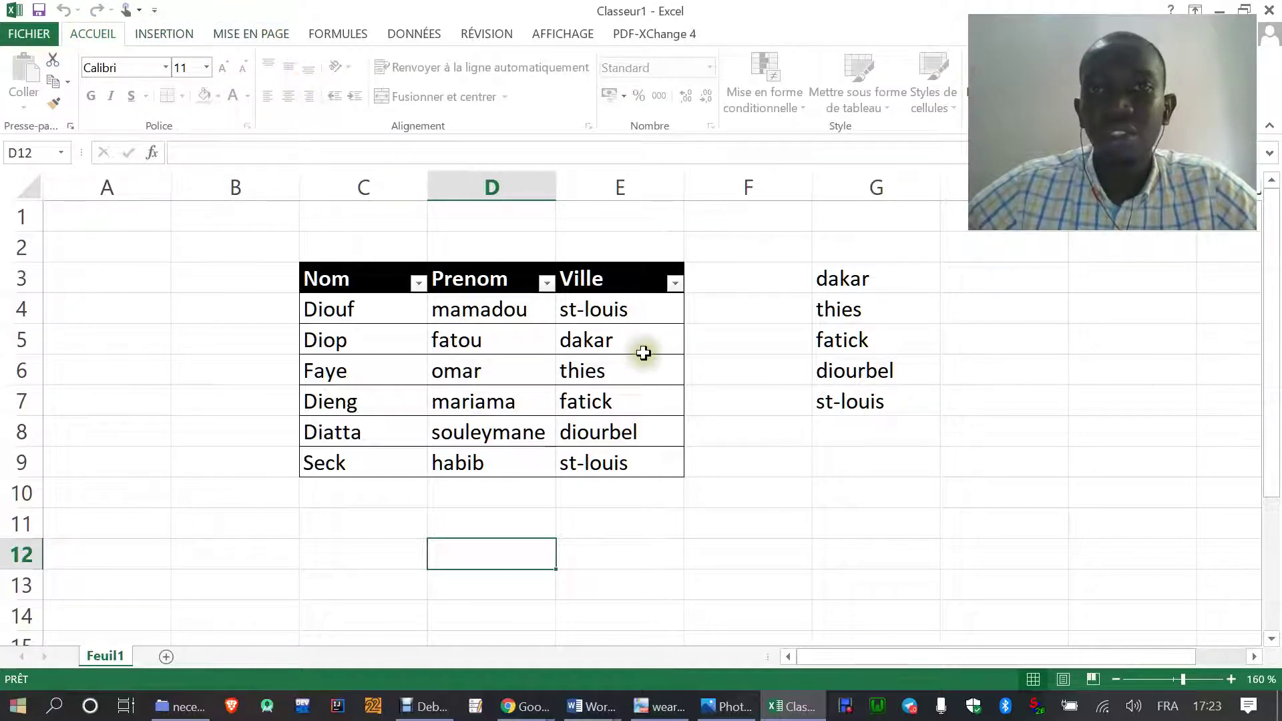
left_click(769, 401)
double_click(770, 402)
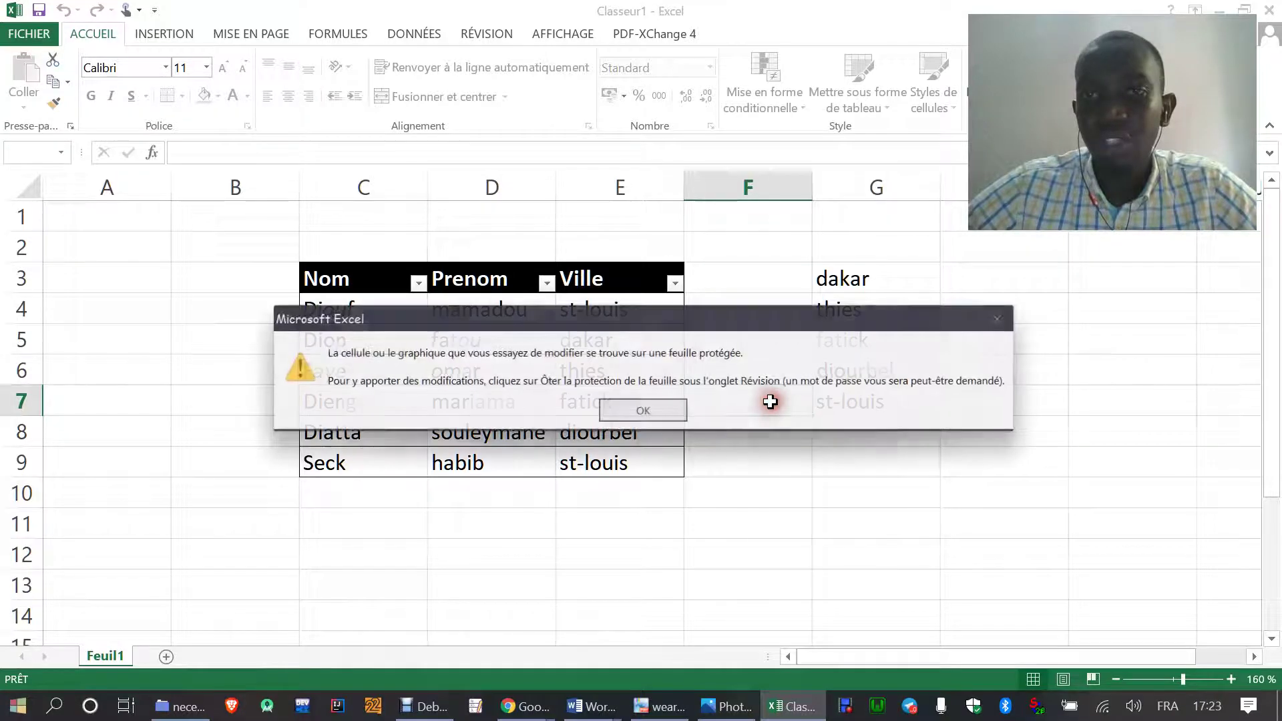
left_click(676, 409)
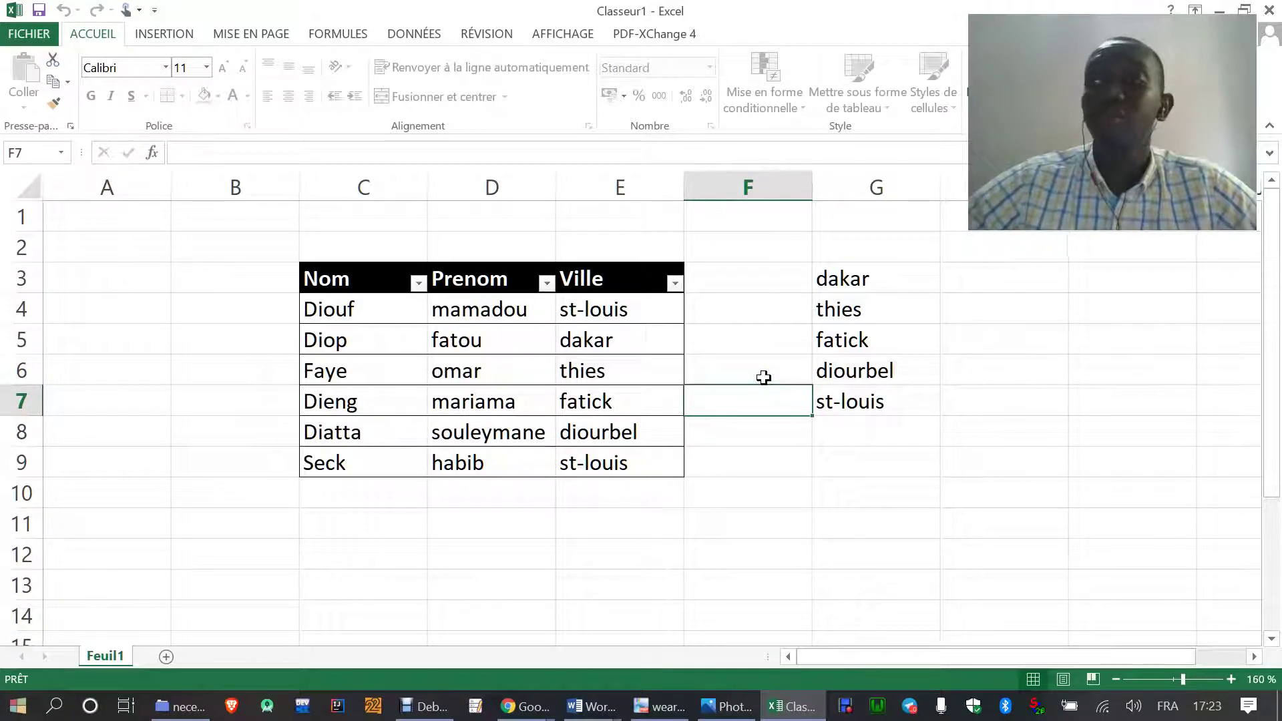
- Unprotect the Feuil1 sheet by entering its password, so its cells are editable again
right_click(105, 649)
left_click(177, 533)
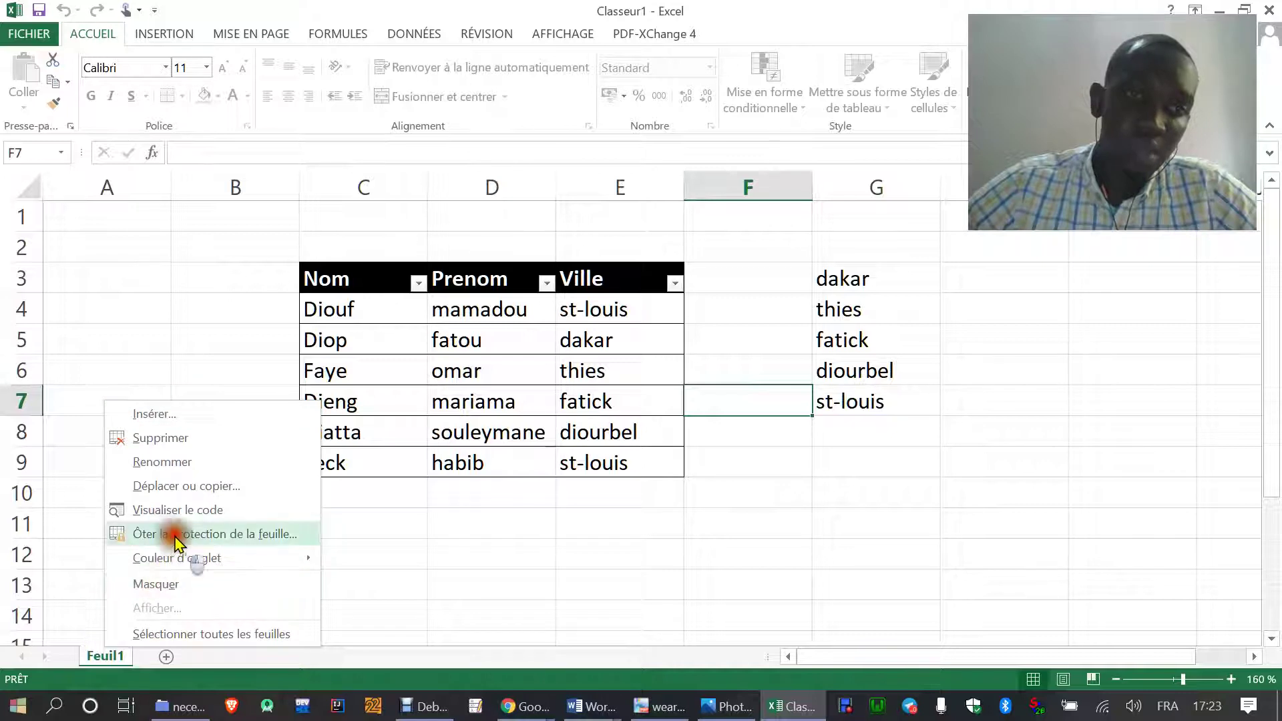
left_click_drag(187, 487, 615, 337)
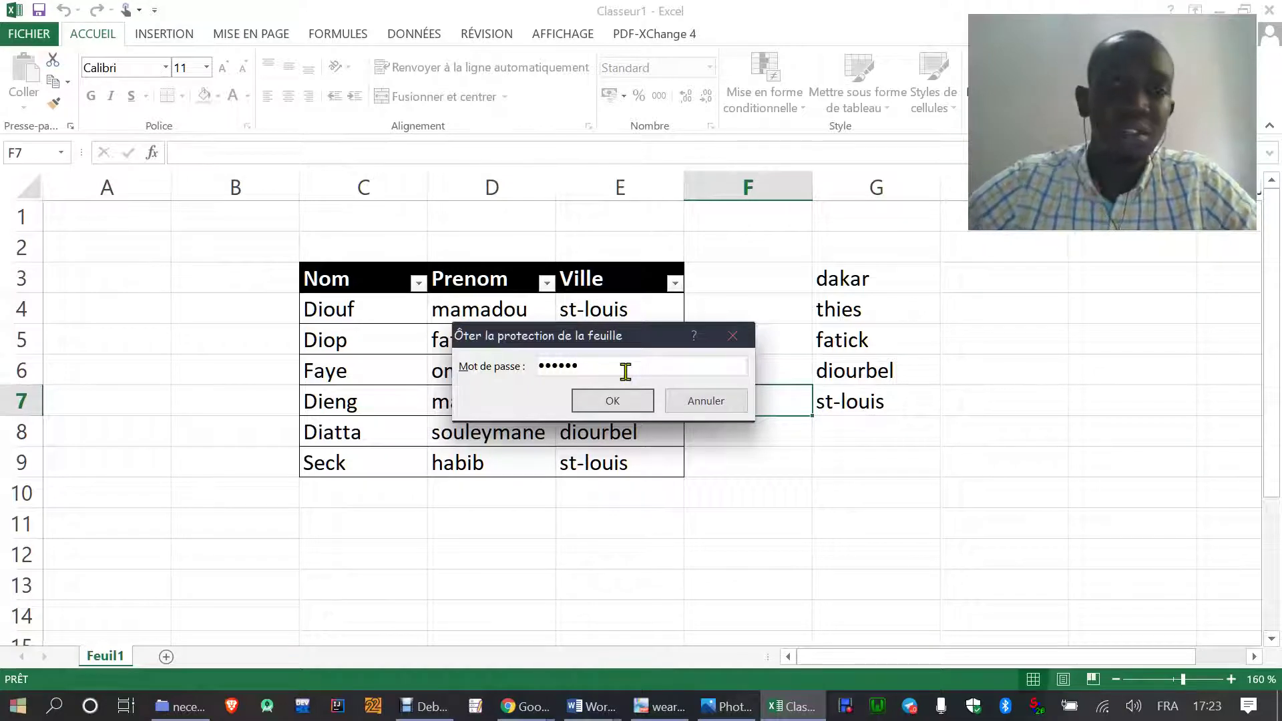
left_click(613, 401)
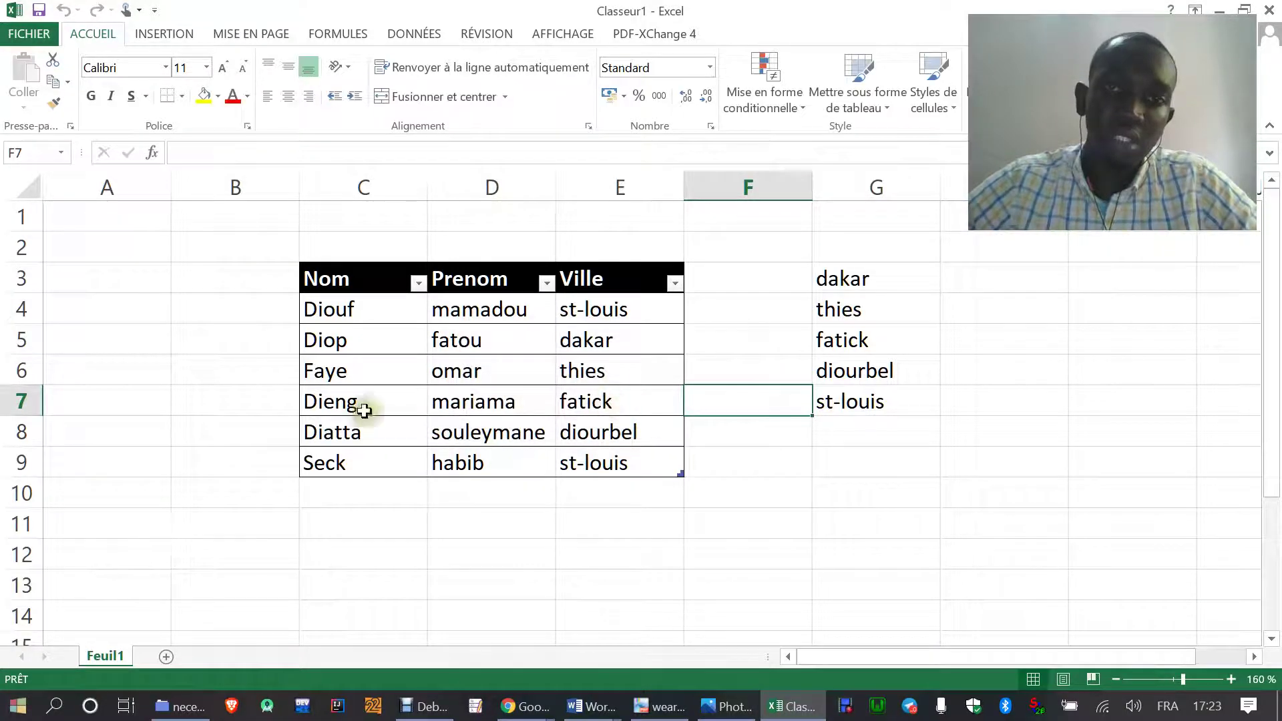
right_click(93, 656)
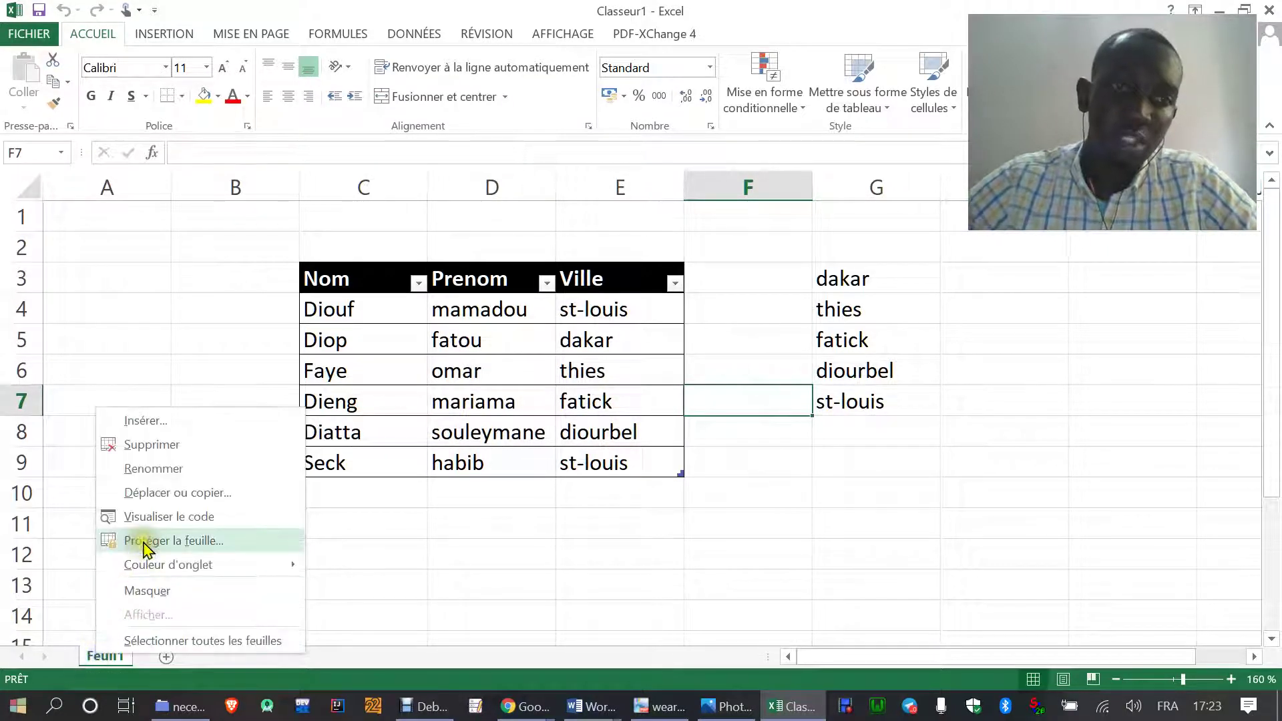
key("Escape")
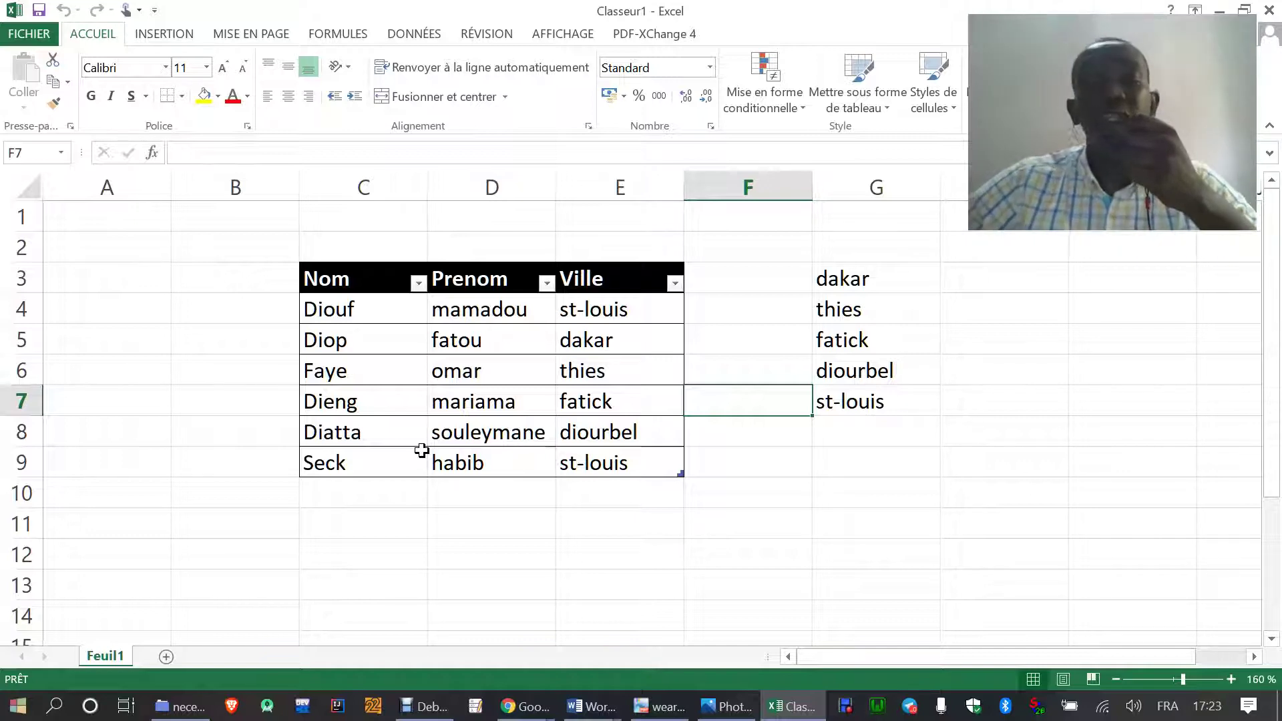
left_click(31, 36)
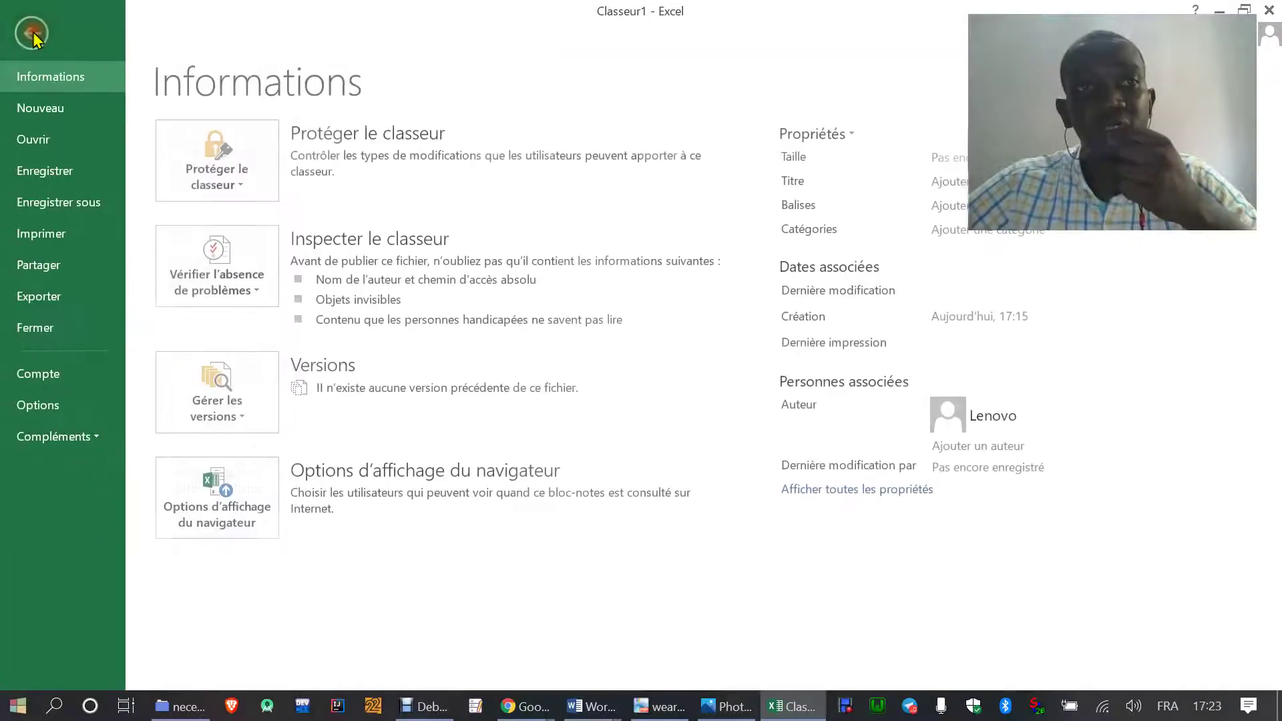
left_click(238, 189)
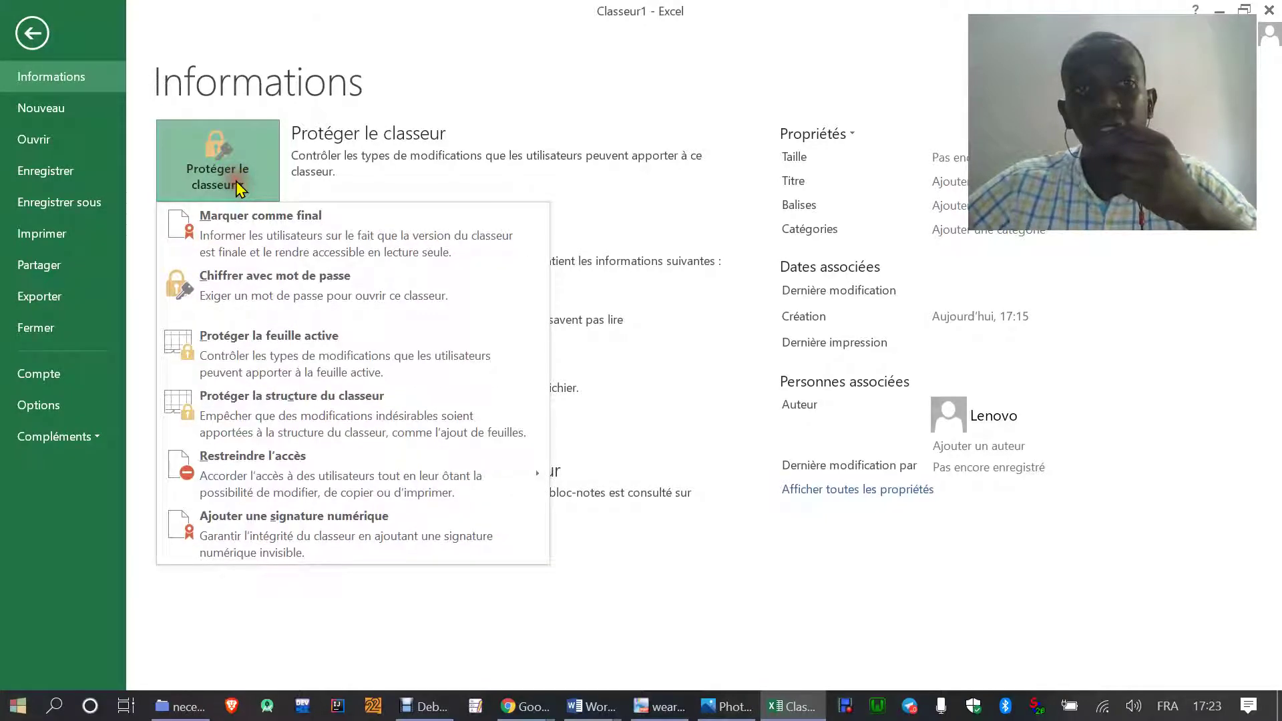
left_click(244, 294)
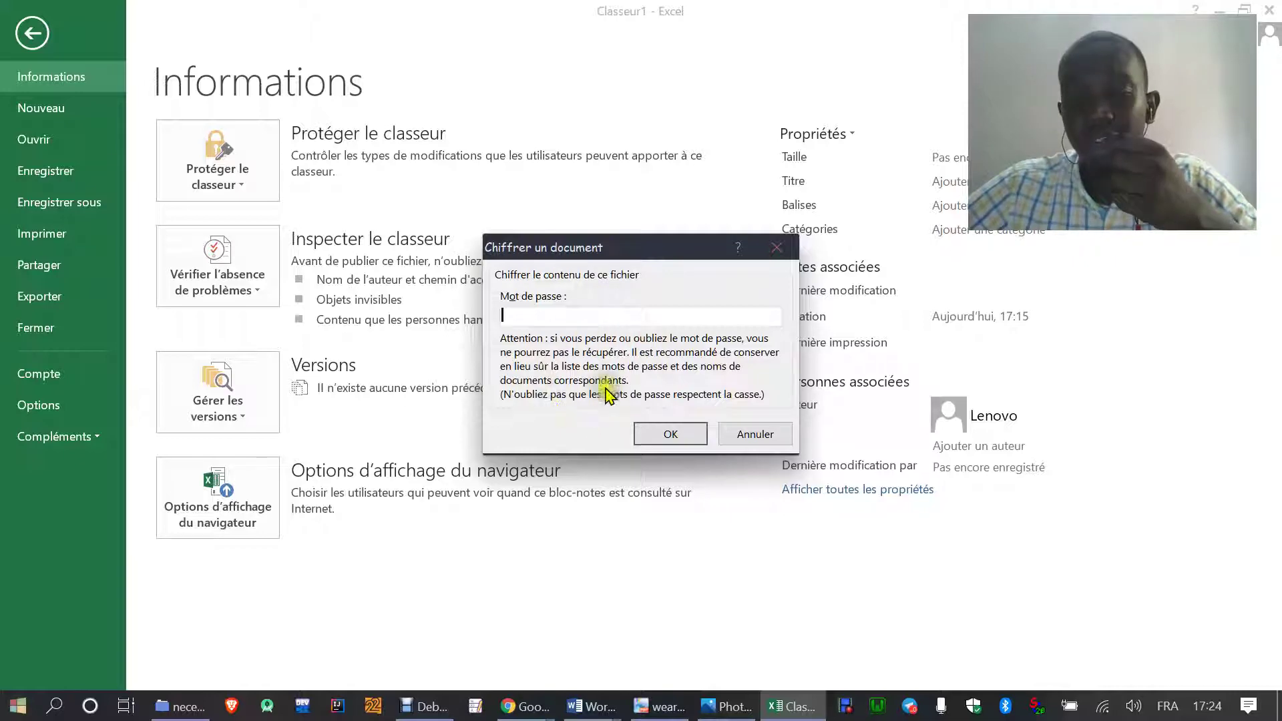
left_click(748, 436)
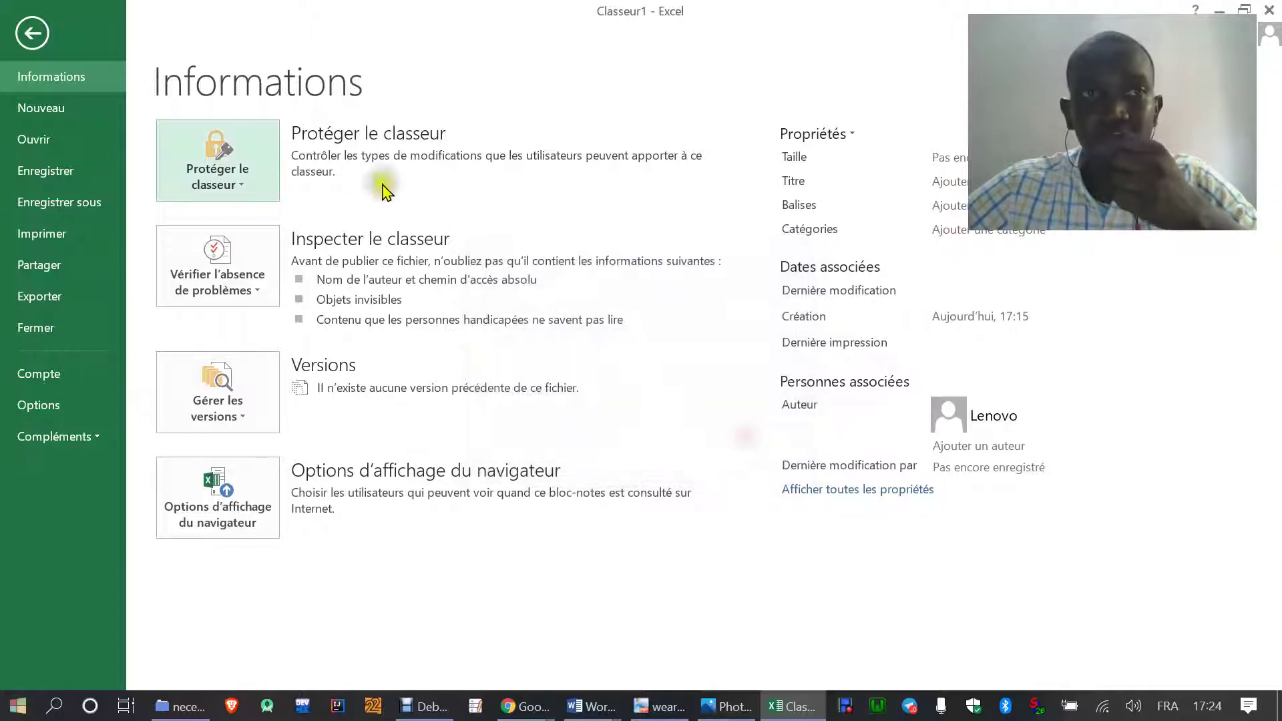
left_click(33, 34)
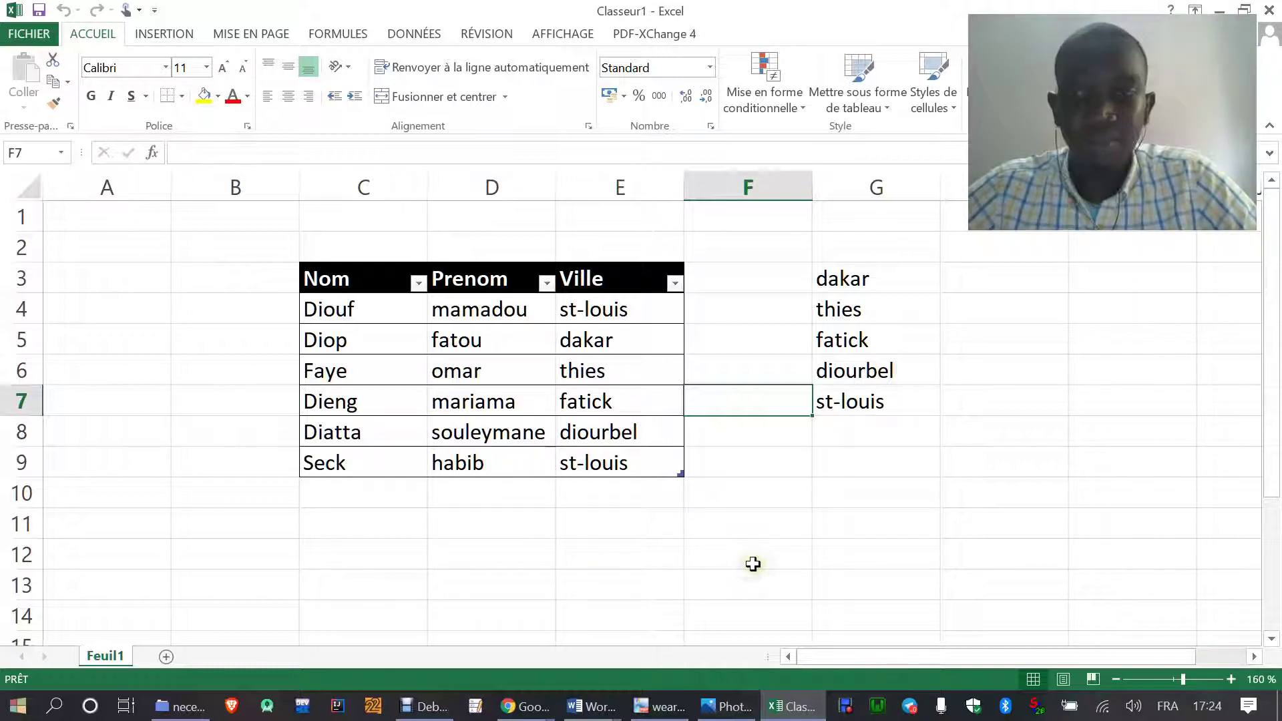
- Encrypt the workbook with an opening password, entered and confirmed twice
left_click(26, 37)
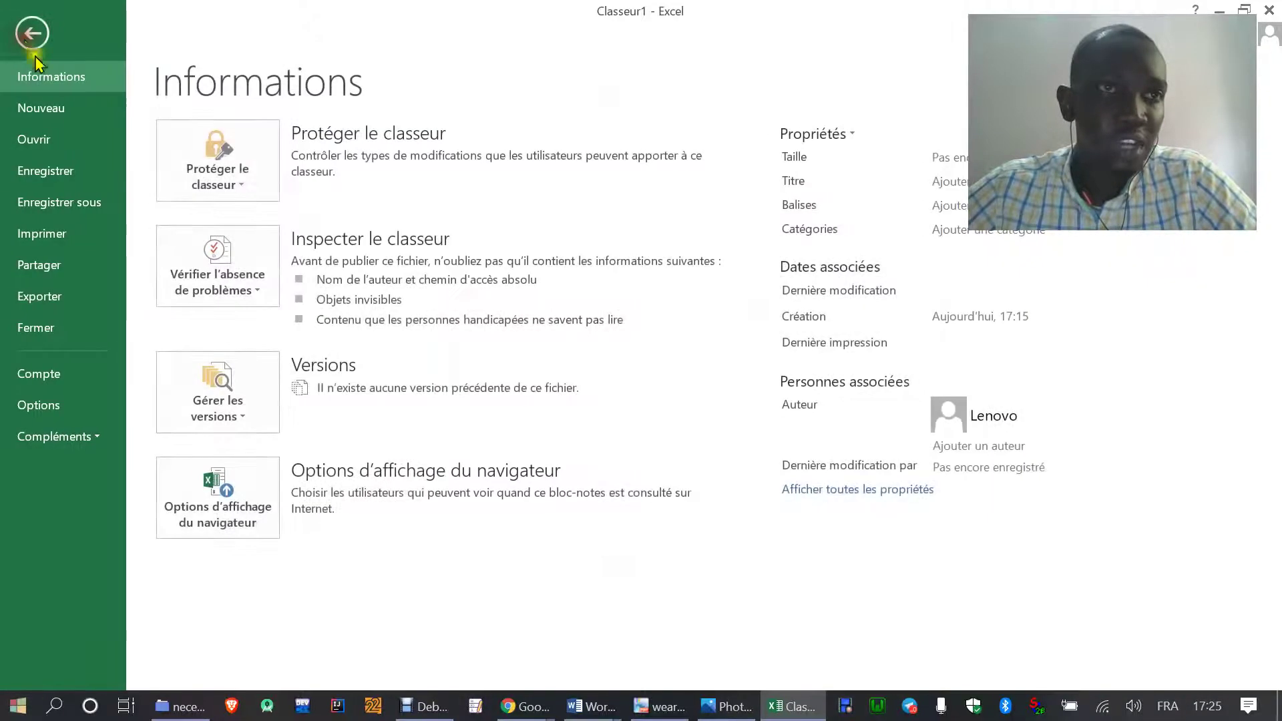
left_click(237, 184)
left_click(237, 294)
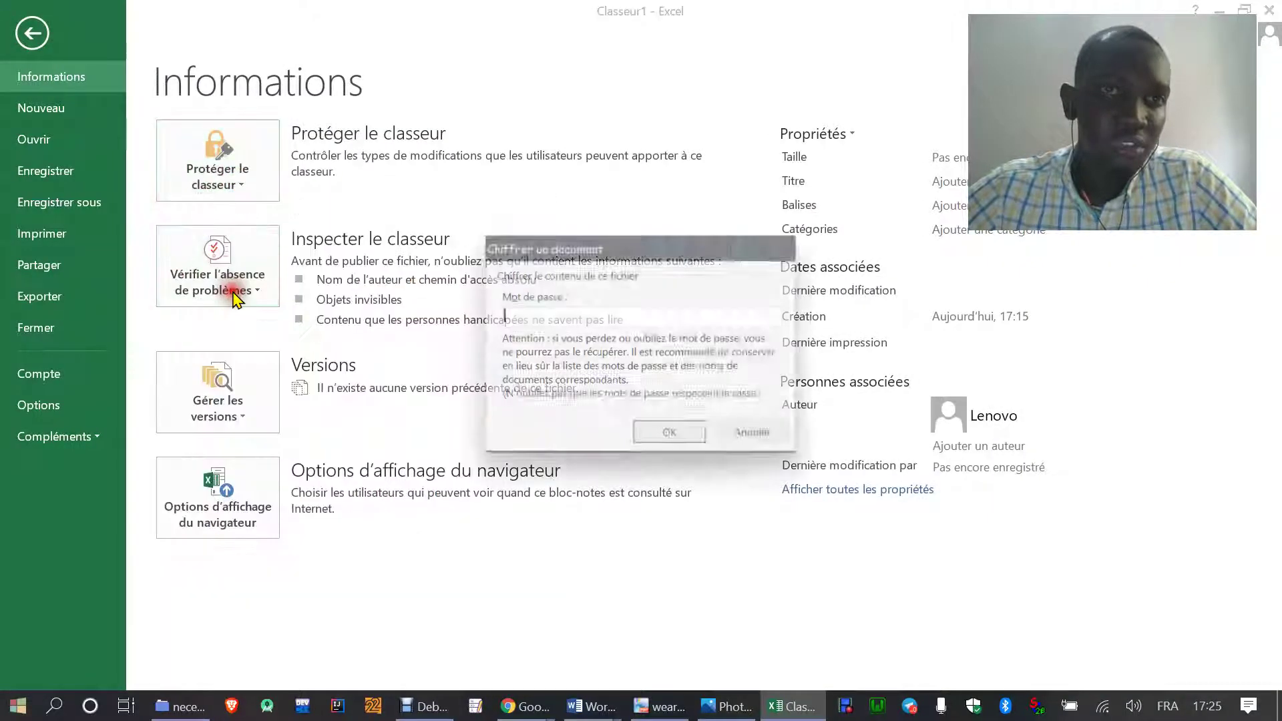
type("123456")
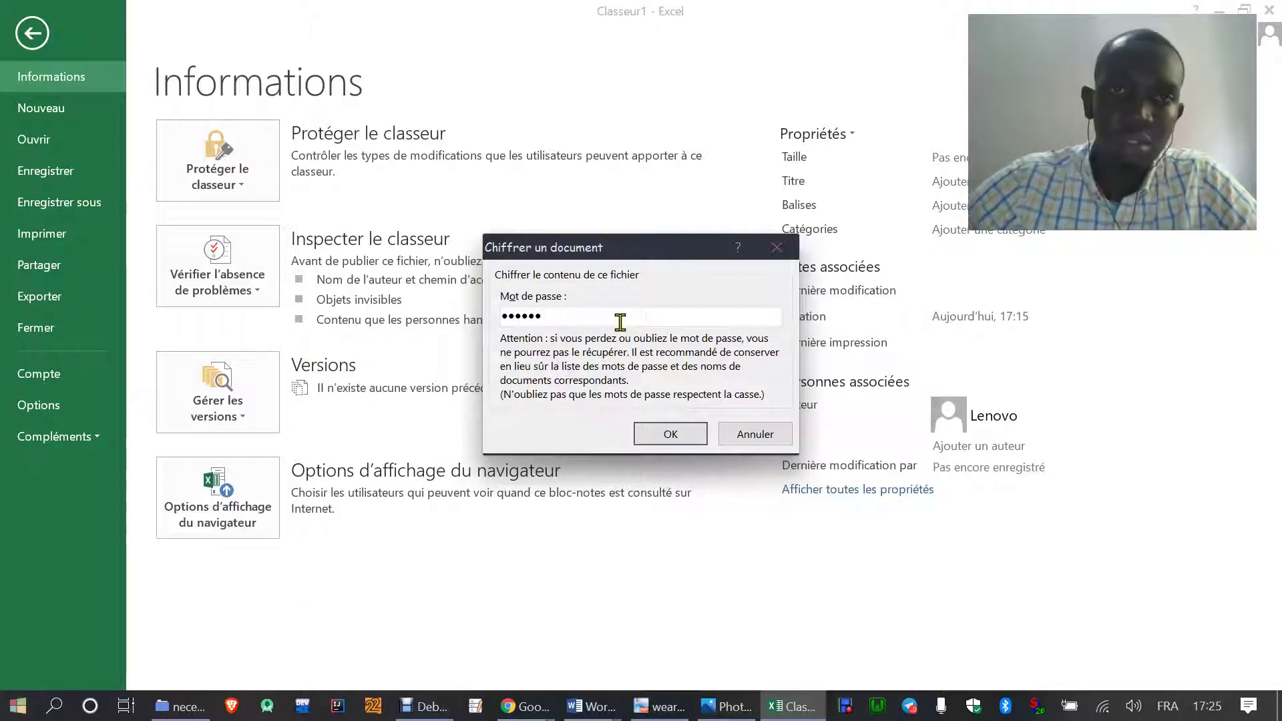
key("BackSpace")
key("BackSpace")
key("BackSpace")
key("BackSpace")
type("123")
key("BackSpace")
key("BackSpace")
key("BackSpace")
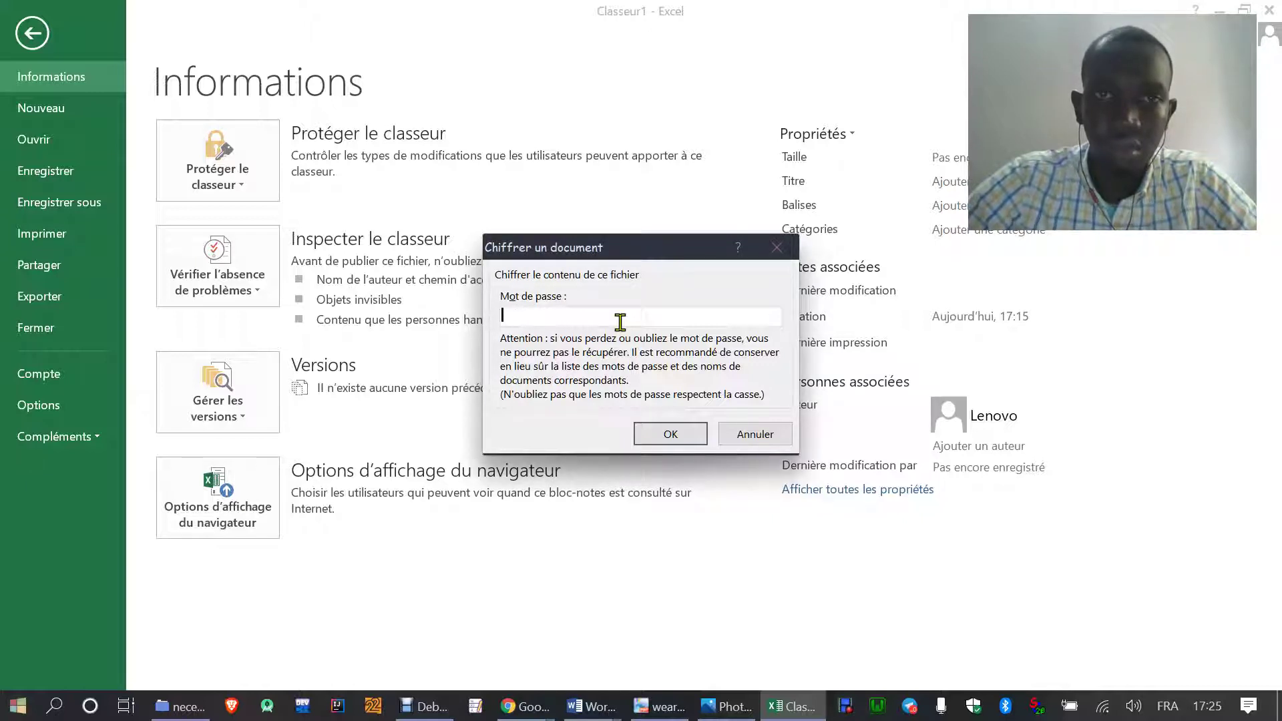
type("123456")
left_click(669, 433)
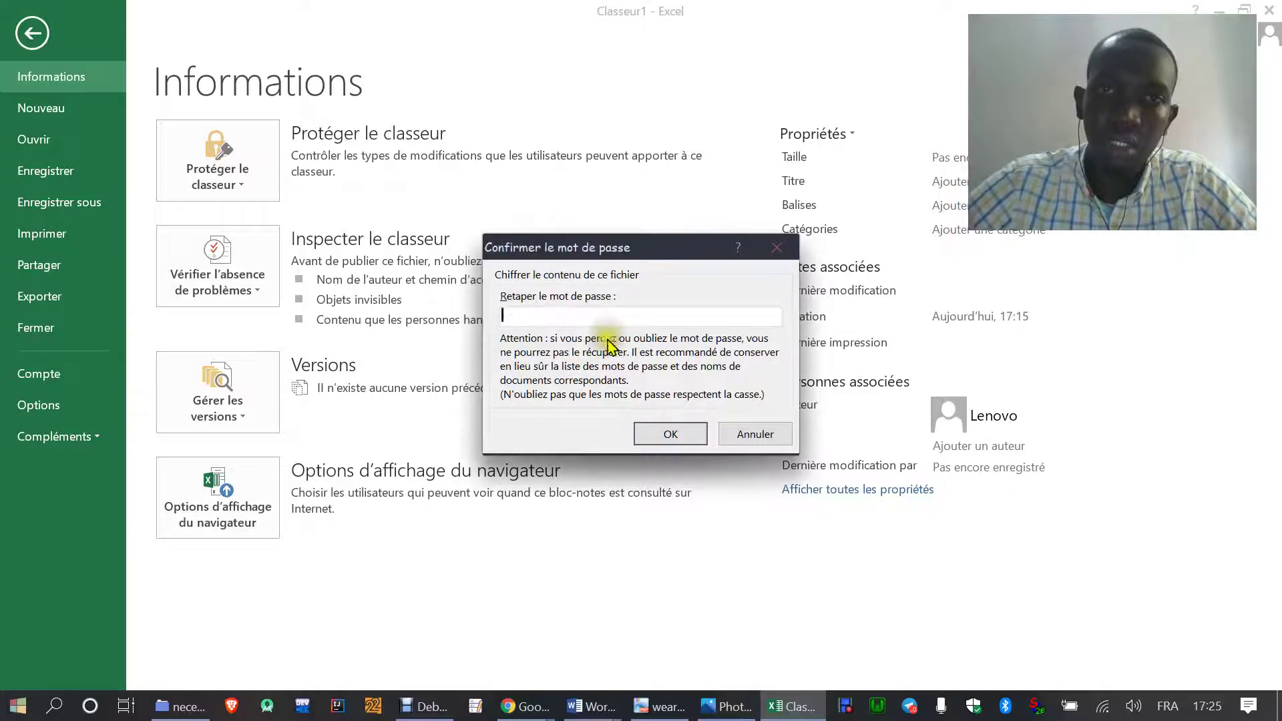
type("12345")
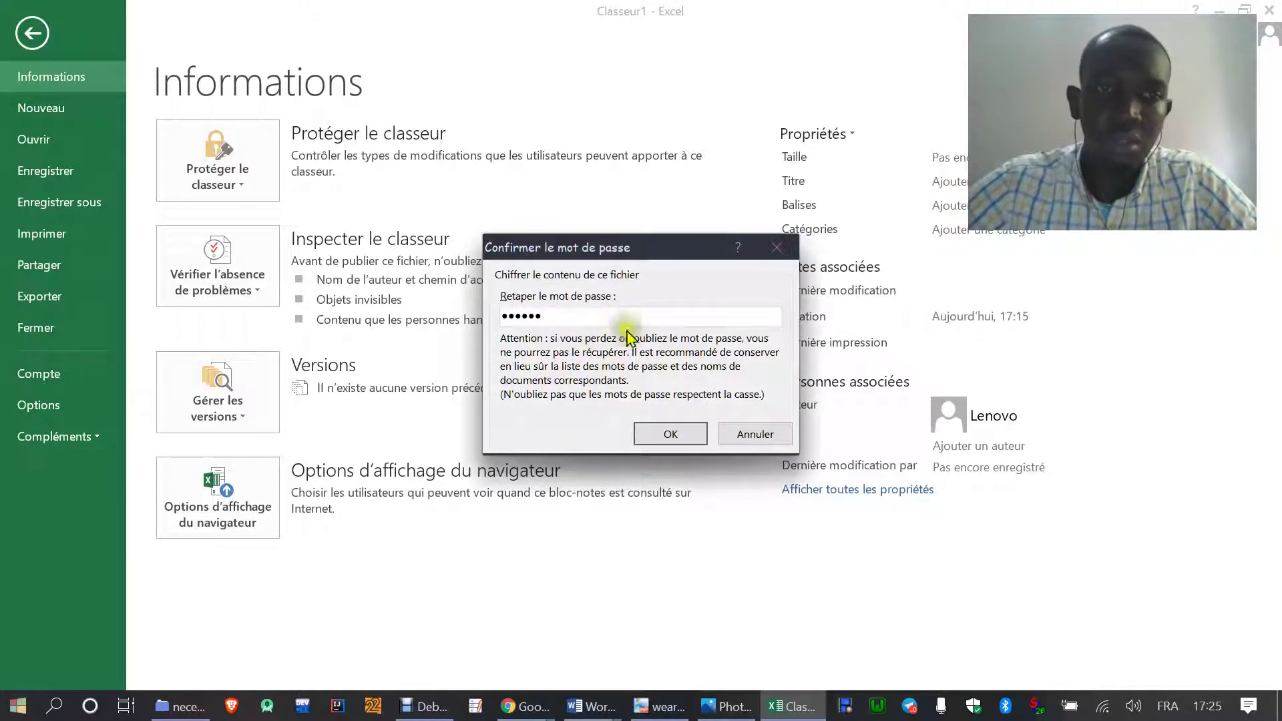
left_click(655, 434)
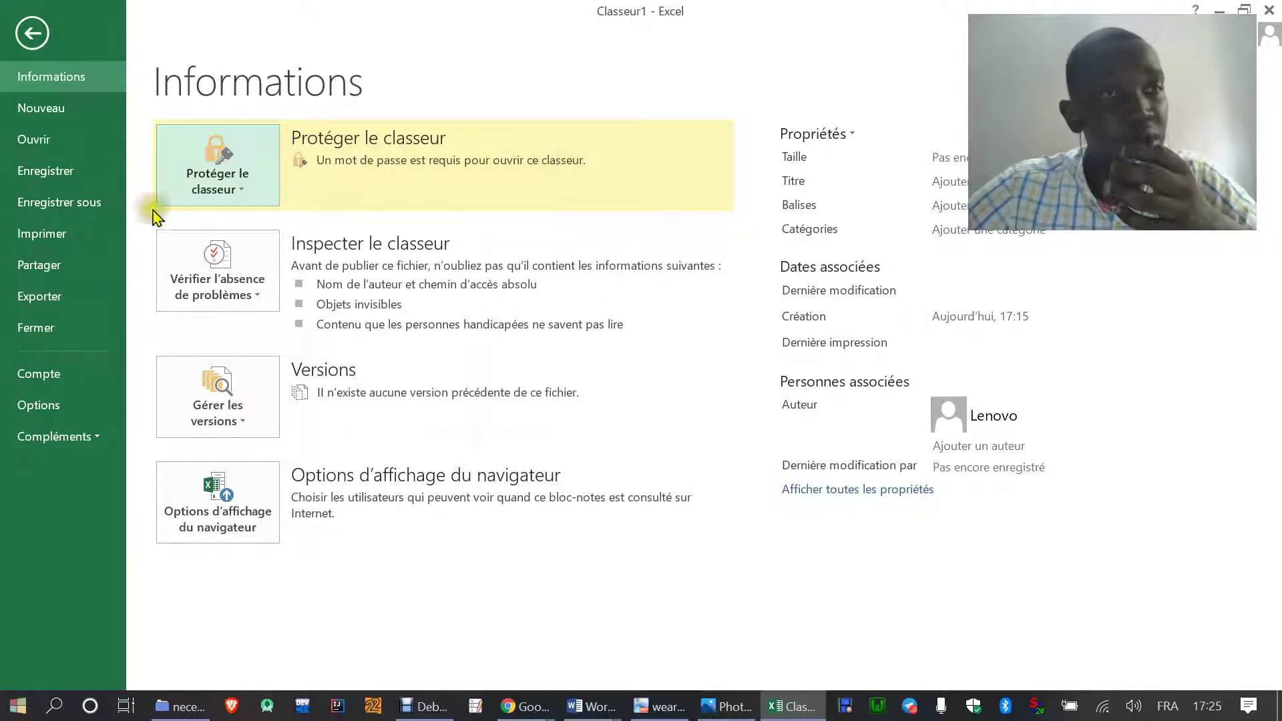
- Save the encrypted workbook as Classeur1 in the Bureau folder
left_click(70, 200)
left_click(496, 382)
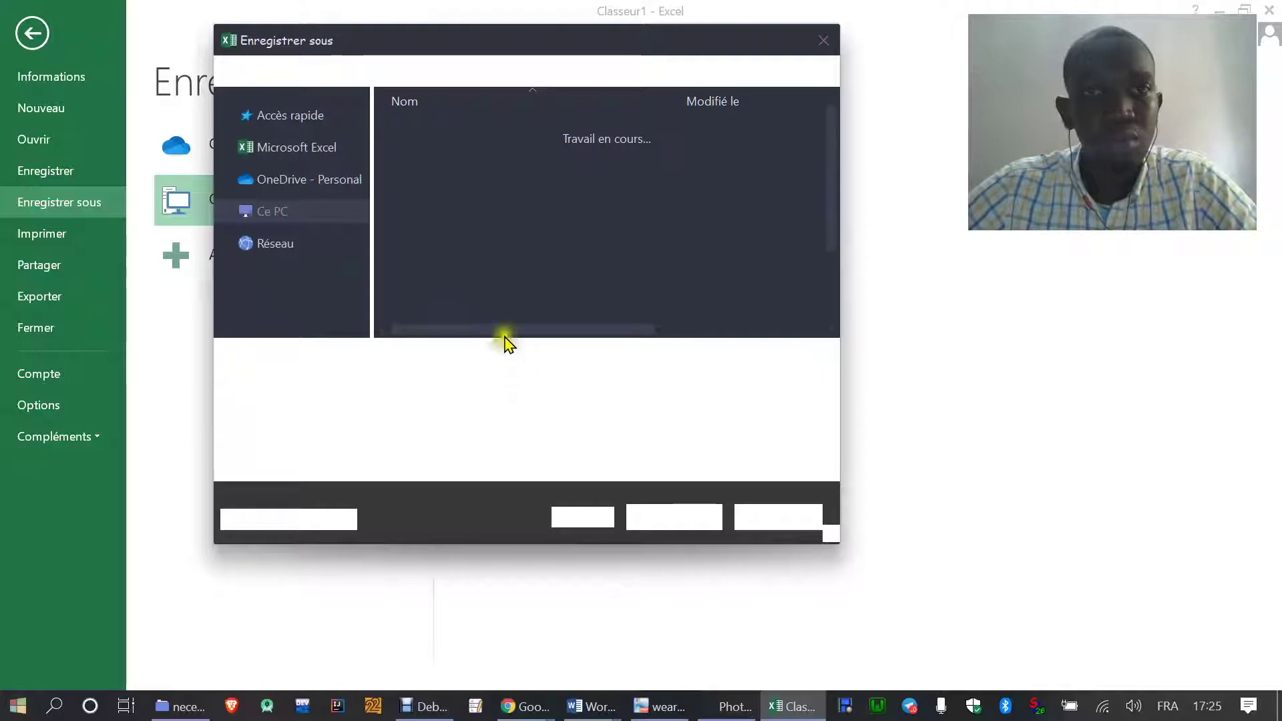
left_click(280, 131)
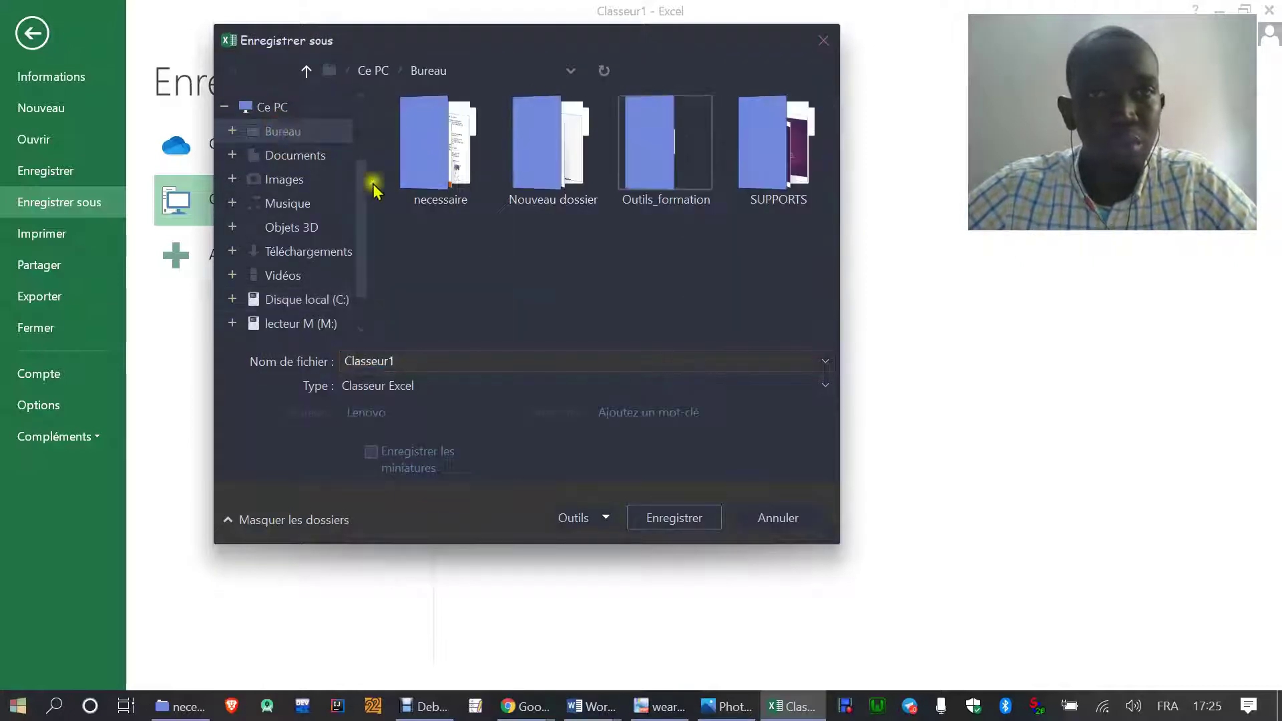
left_click(671, 520)
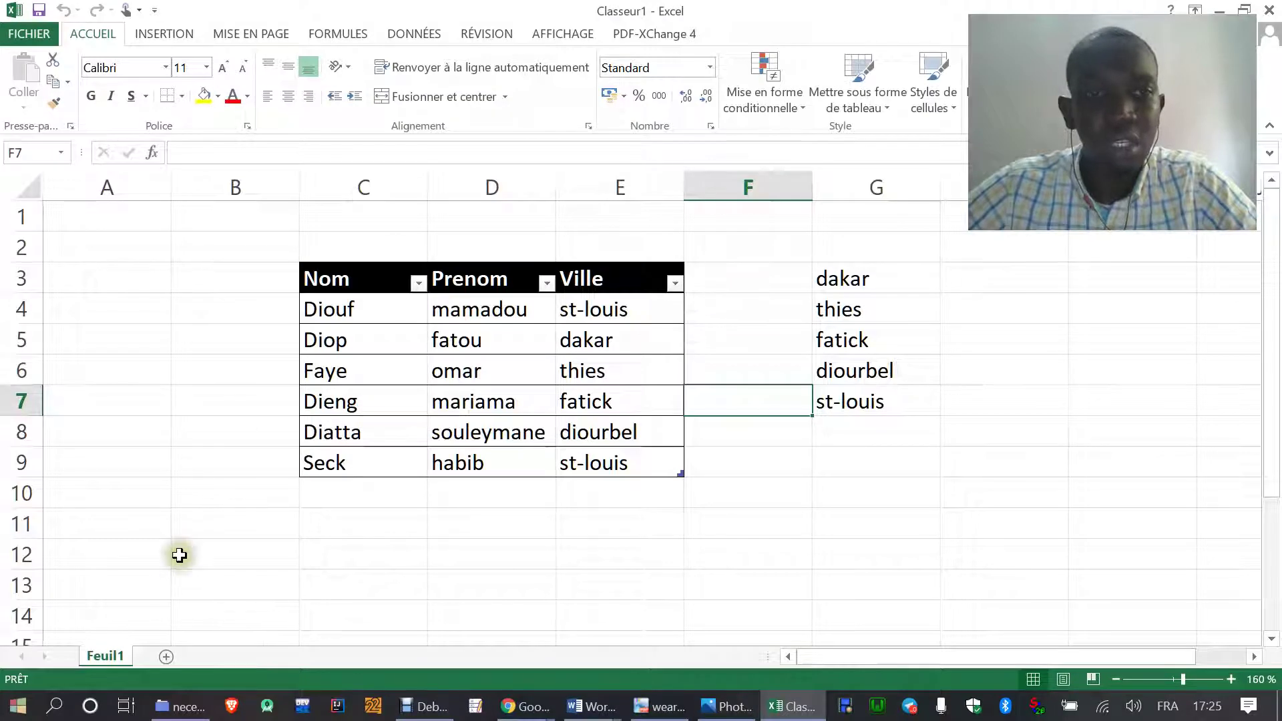
- Open Classeur1 from the Bureau folder in a new File Explorer window
left_click(170, 707)
right_click(170, 709)
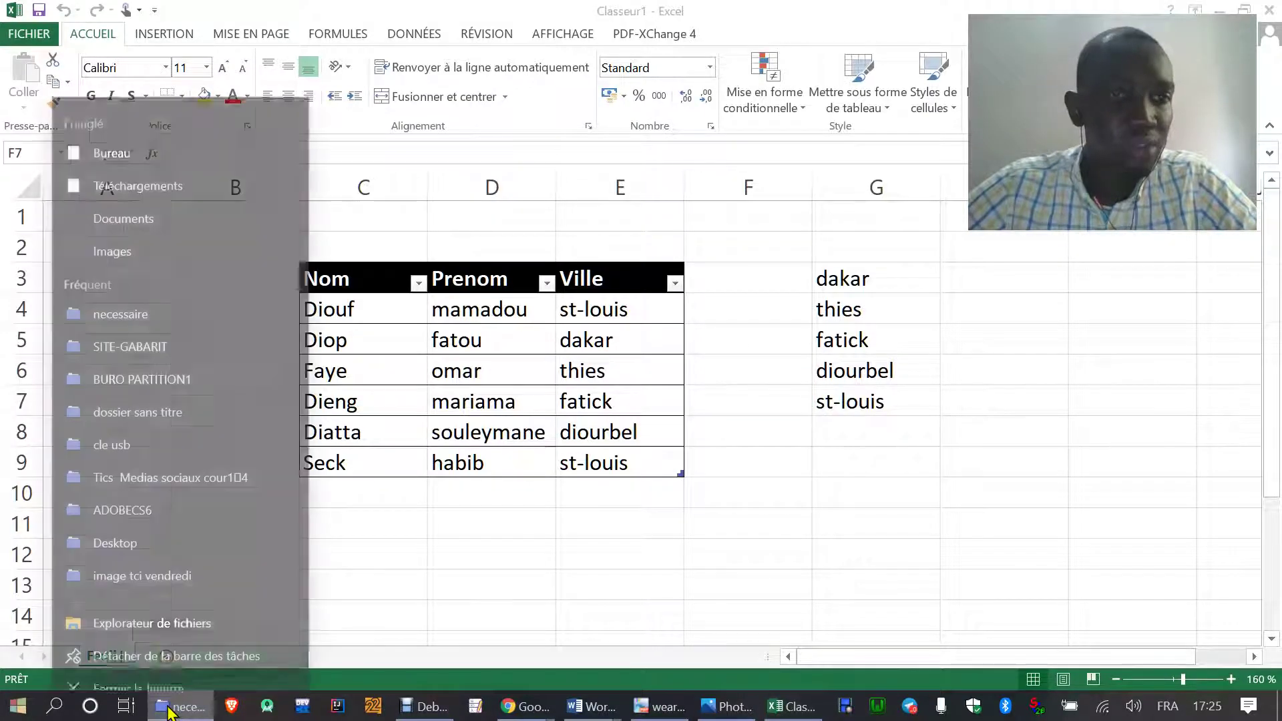
left_click(143, 607)
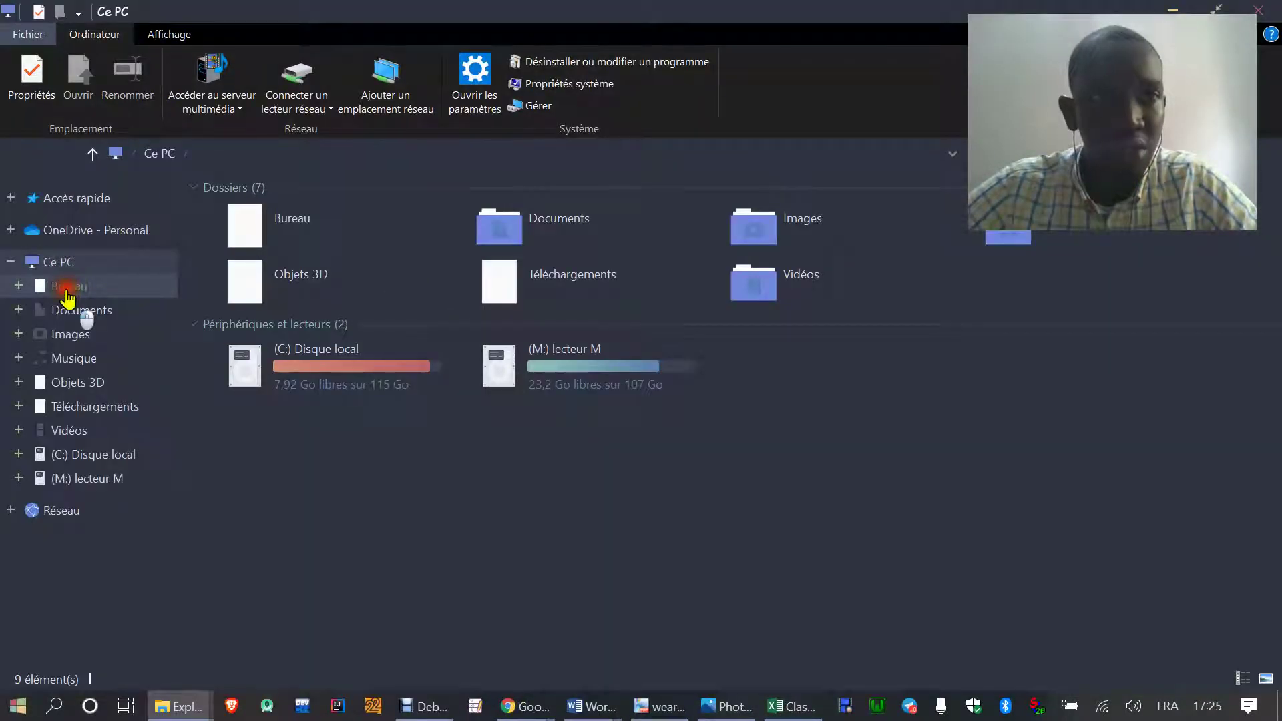
left_click(72, 288)
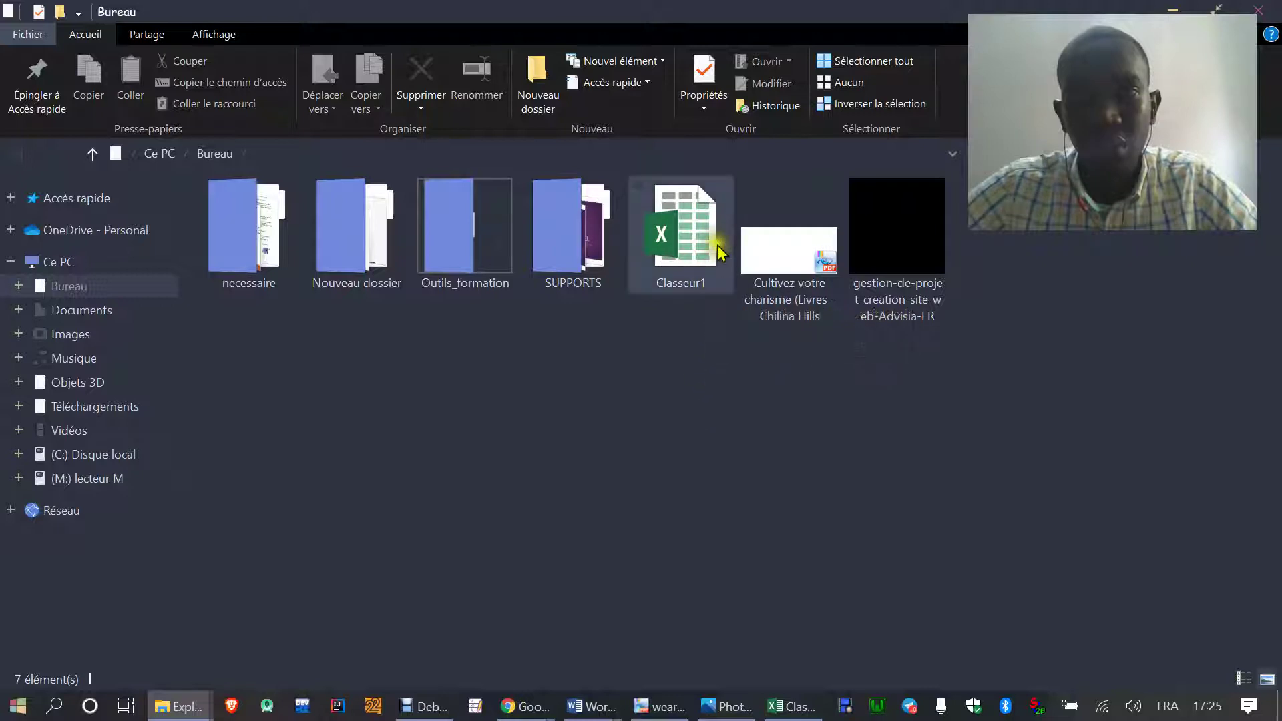
double_click(689, 258)
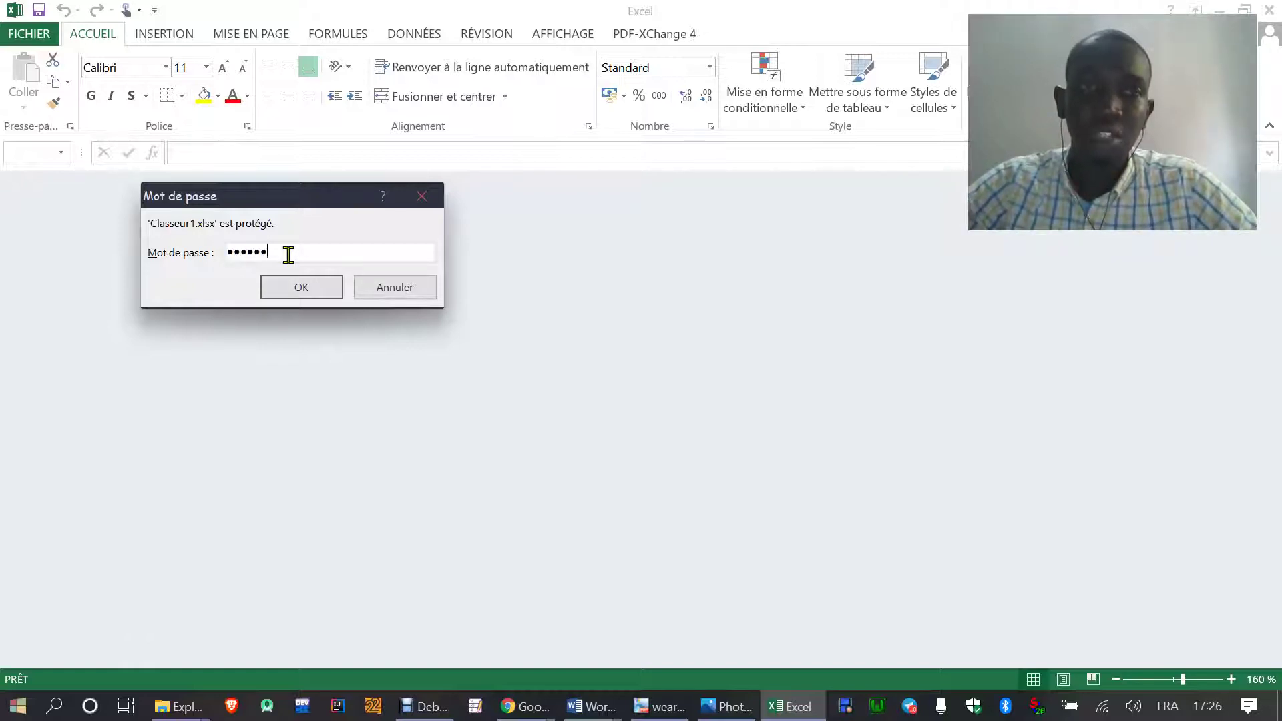
- Confirm the opening password so Classeur1's Nom/Prenom/Ville table reopens
left_click(322, 294)
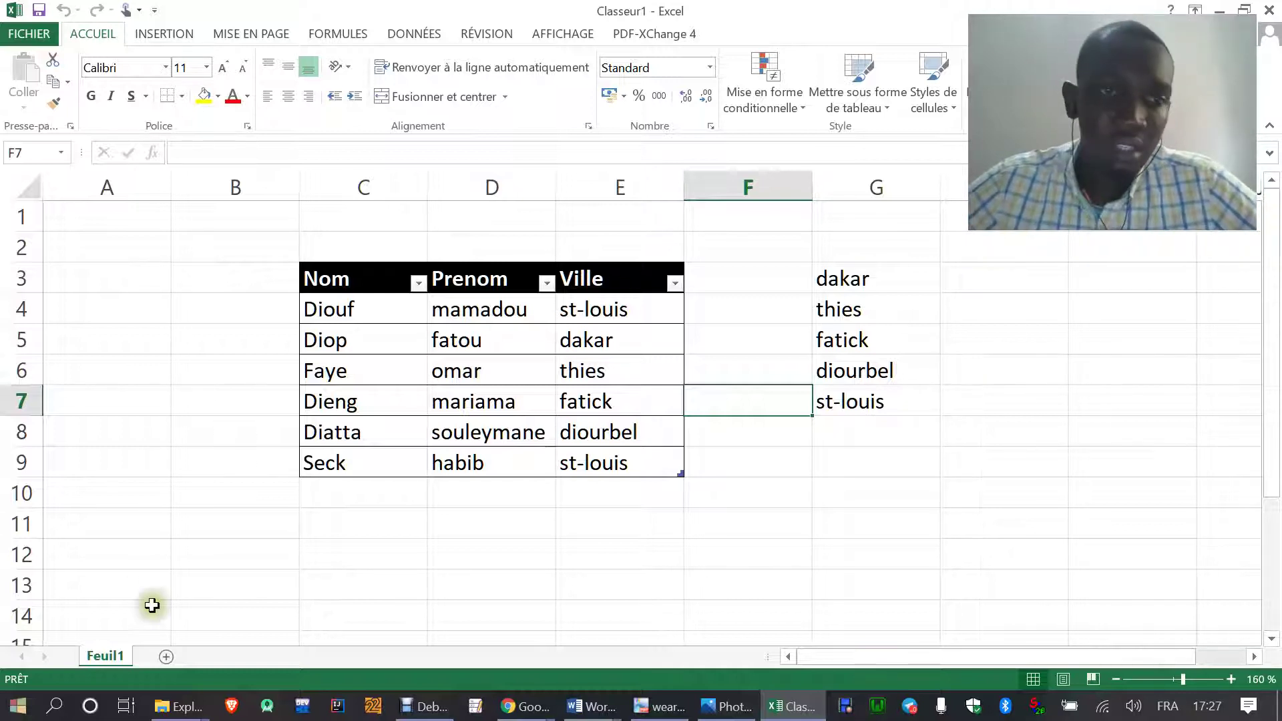
- Show the Informations page confirming Classeur1 requires a password to open
right_click(110, 657)
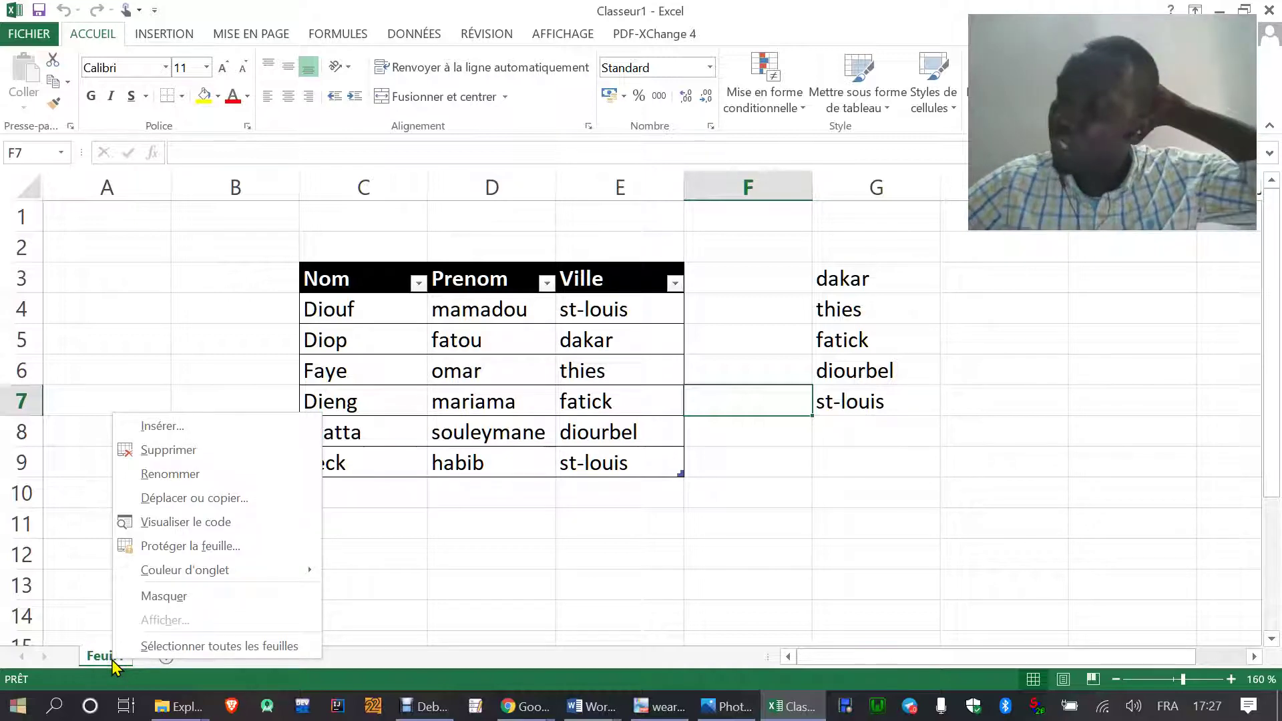
left_click(556, 605)
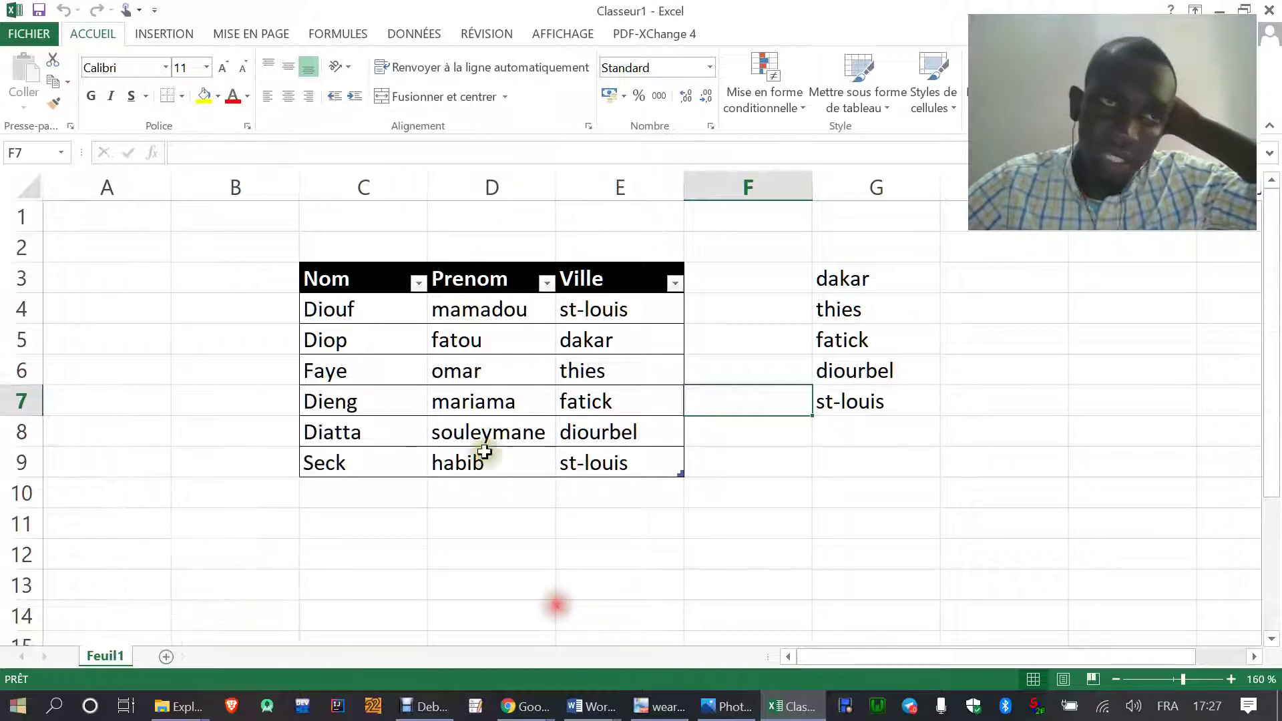
left_click(28, 34)
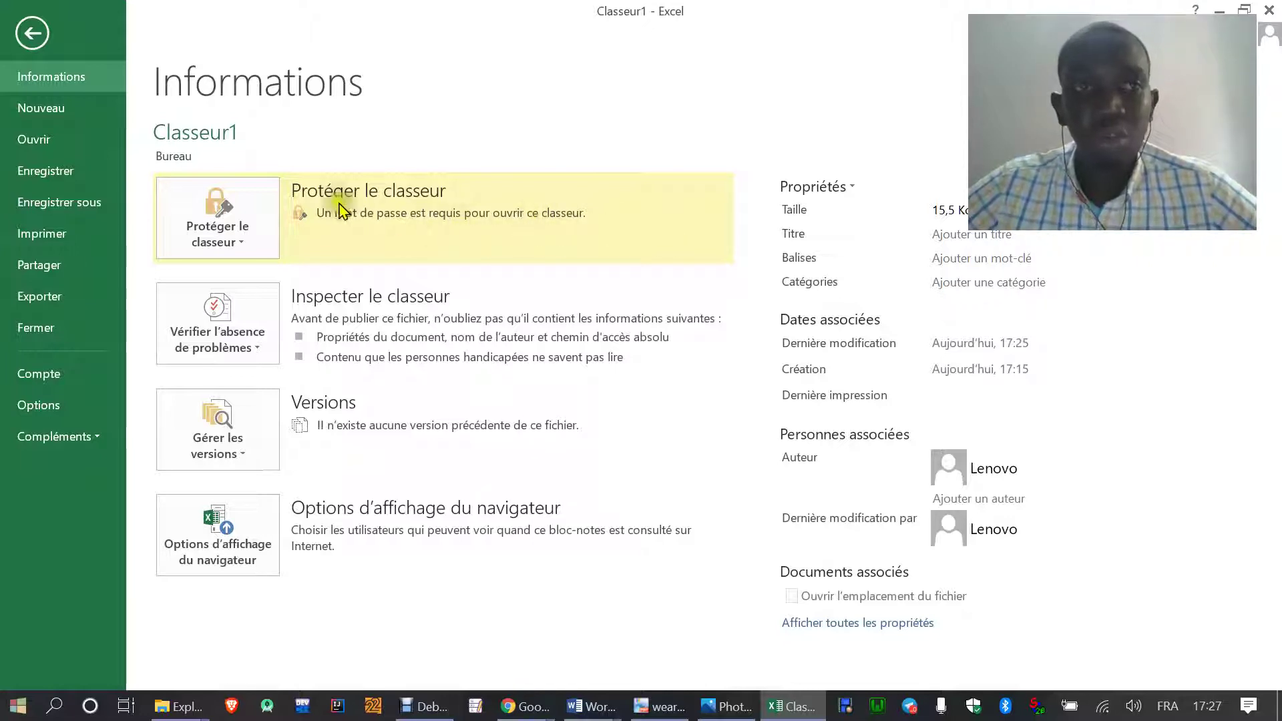
- Clear the opening password in the Save As general options
left_click(60, 203)
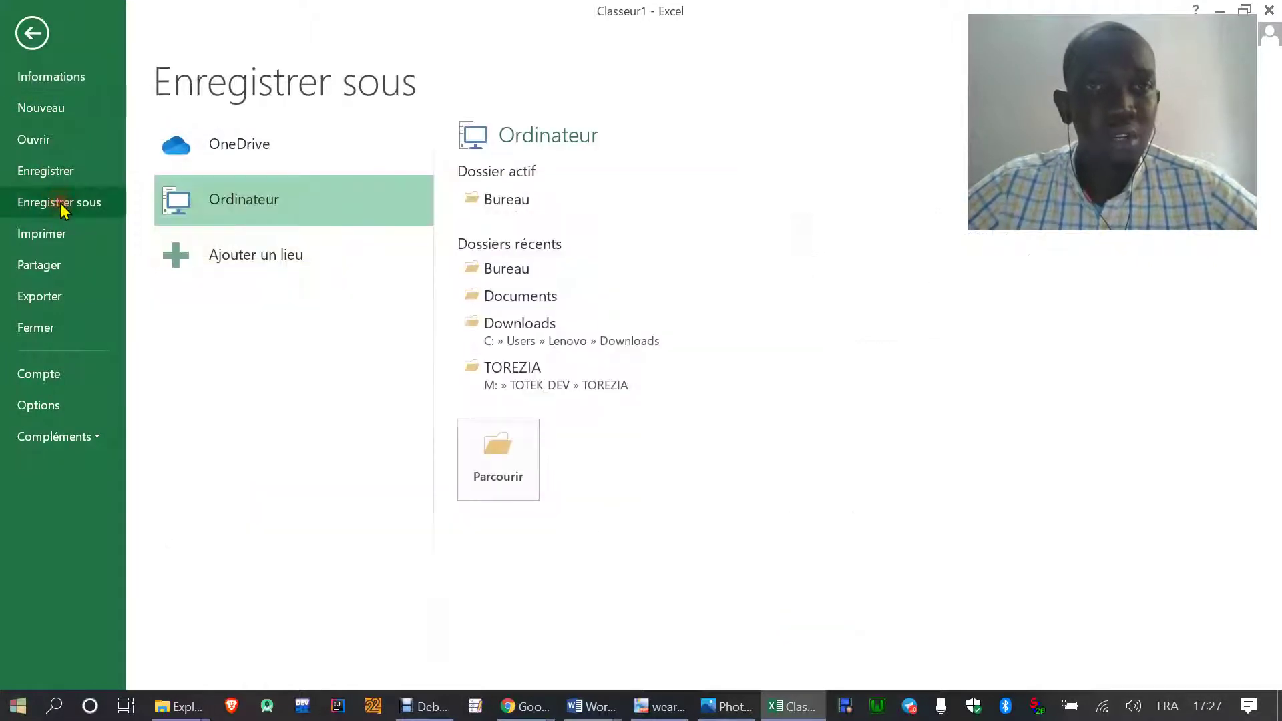
left_click(498, 452)
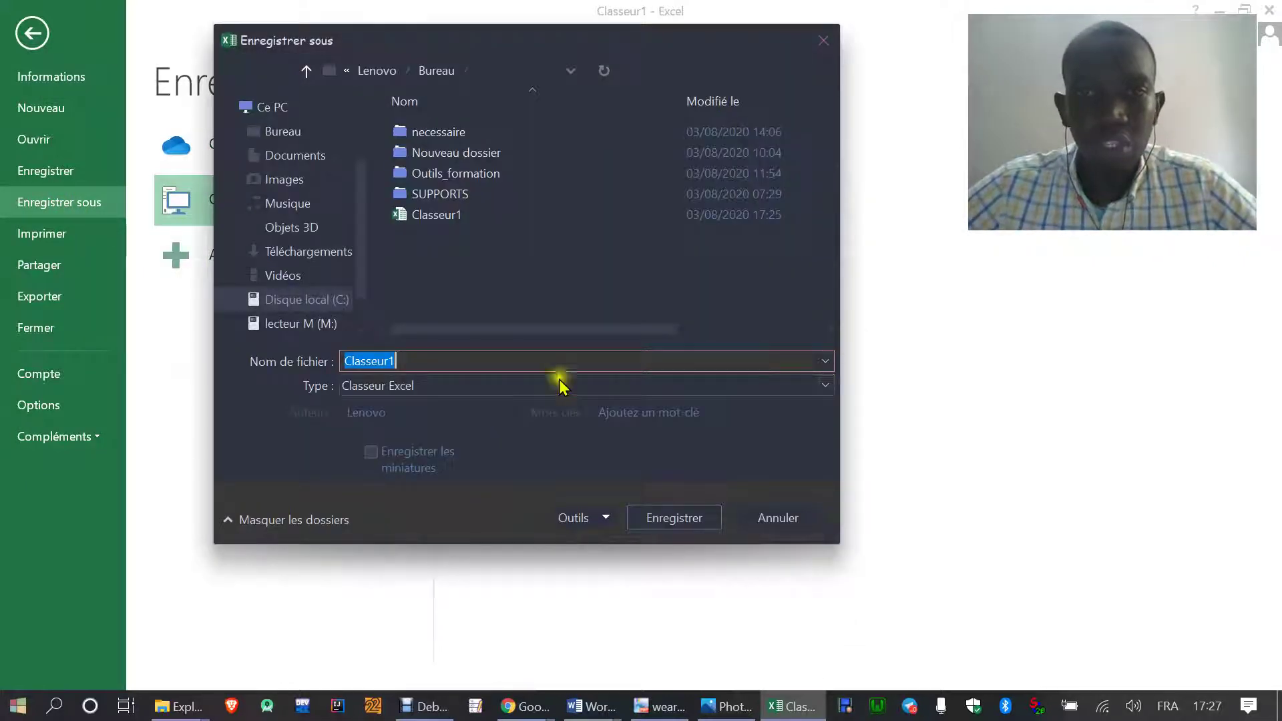
left_click(604, 521)
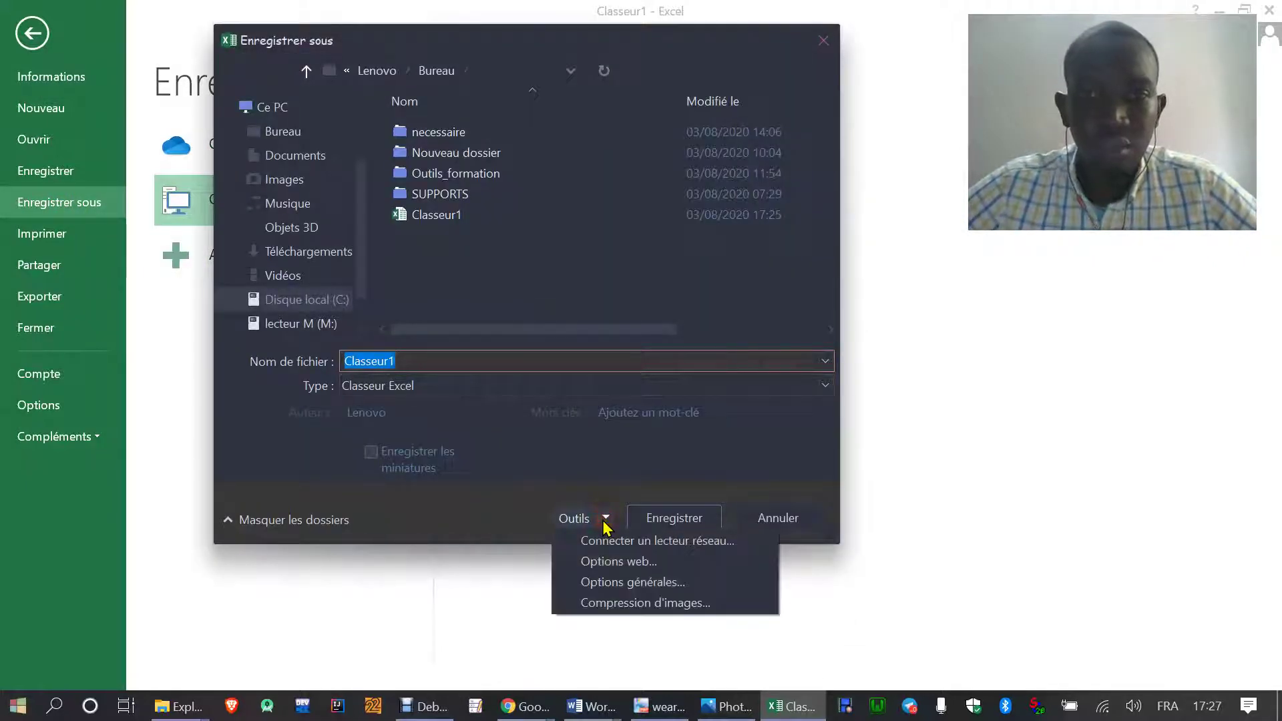
left_click(611, 585)
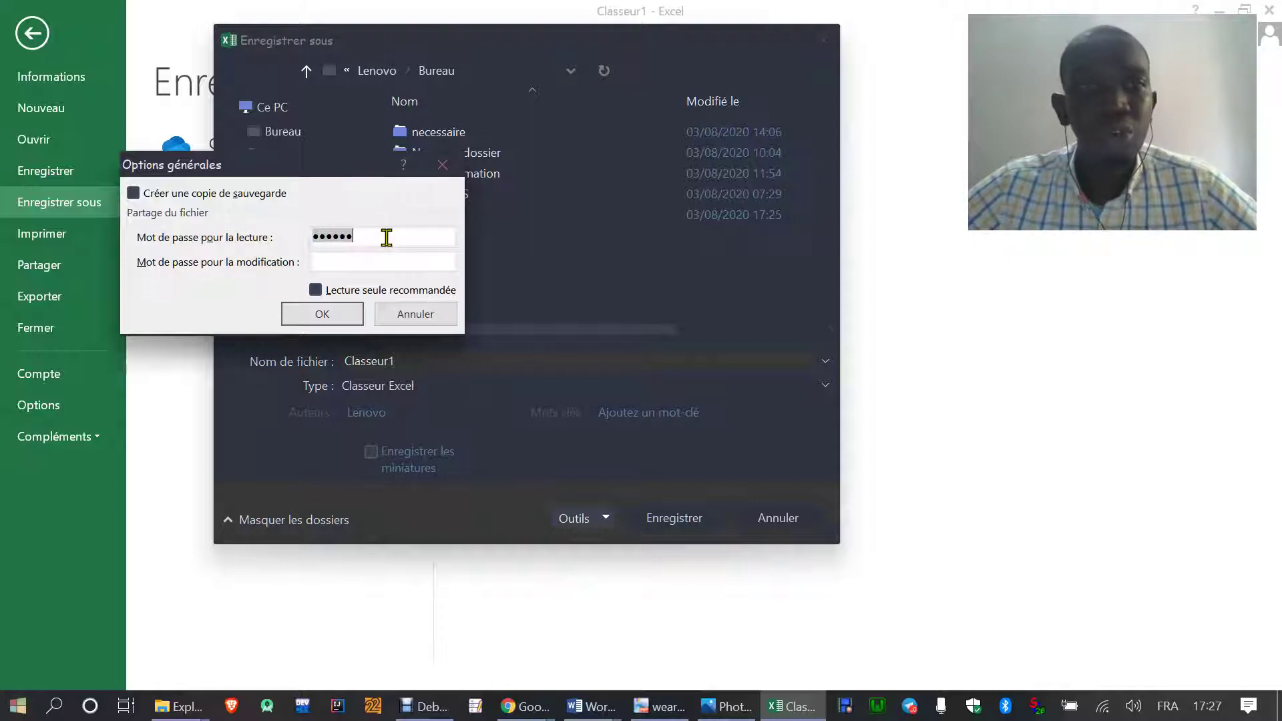
key("BackSpace")
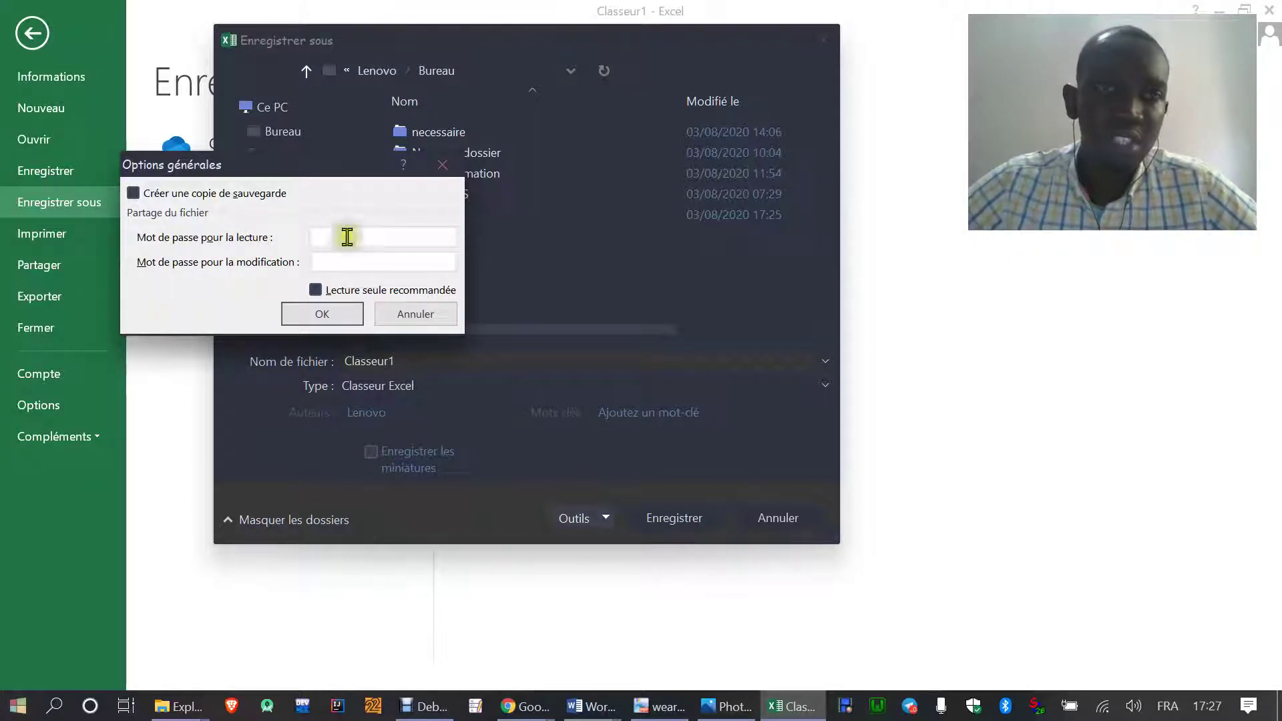
left_click(328, 316)
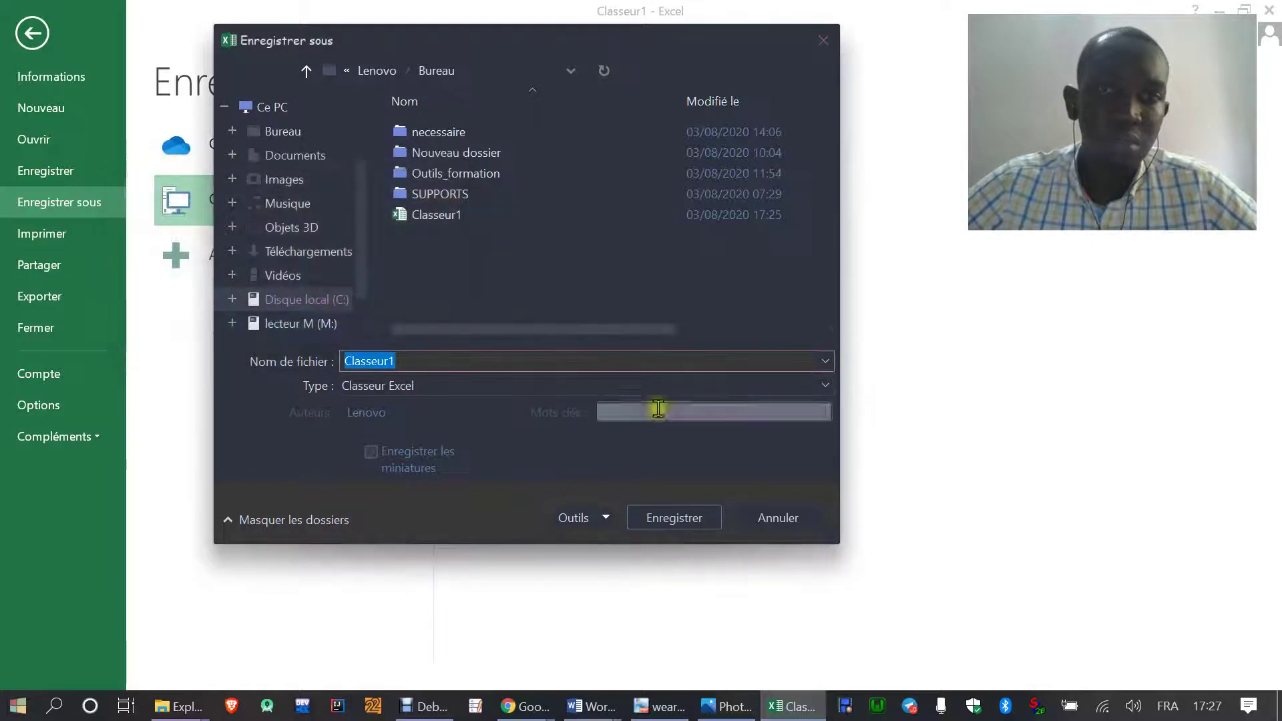
- Save over the existing Classeur1.xlsx on the Bureau, confirming the replacement
left_click(671, 525)
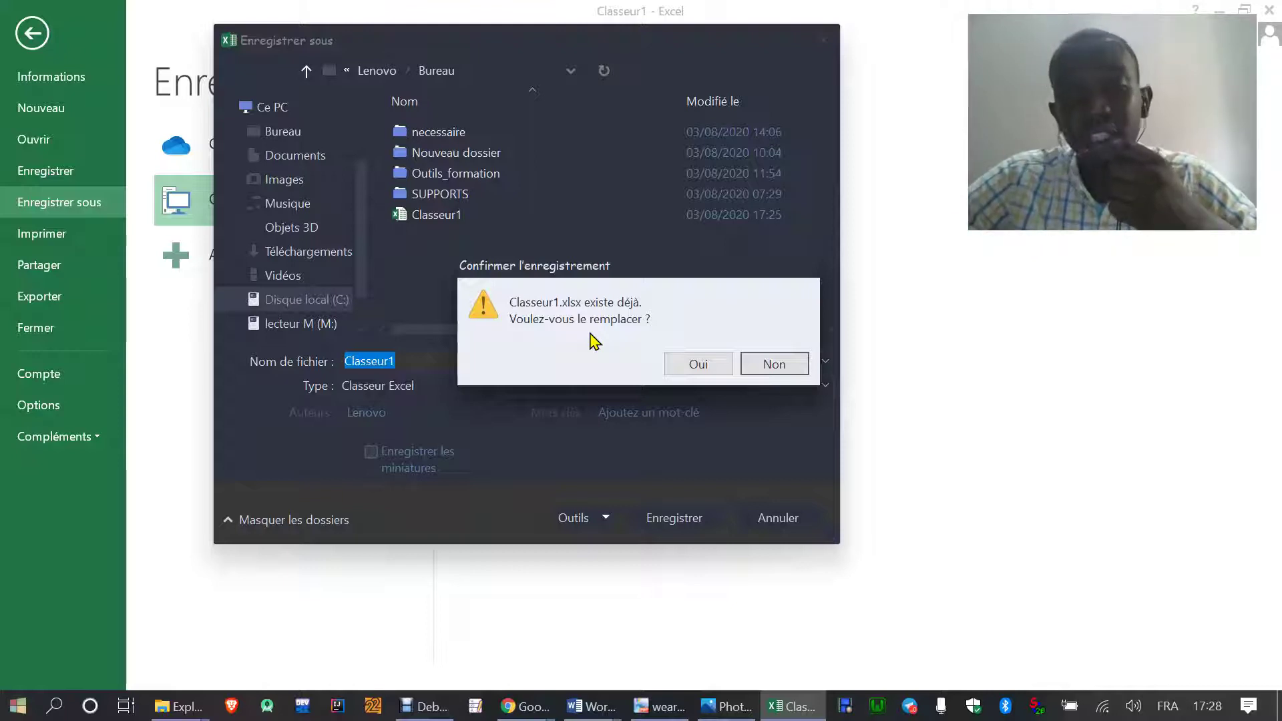
left_click(696, 365)
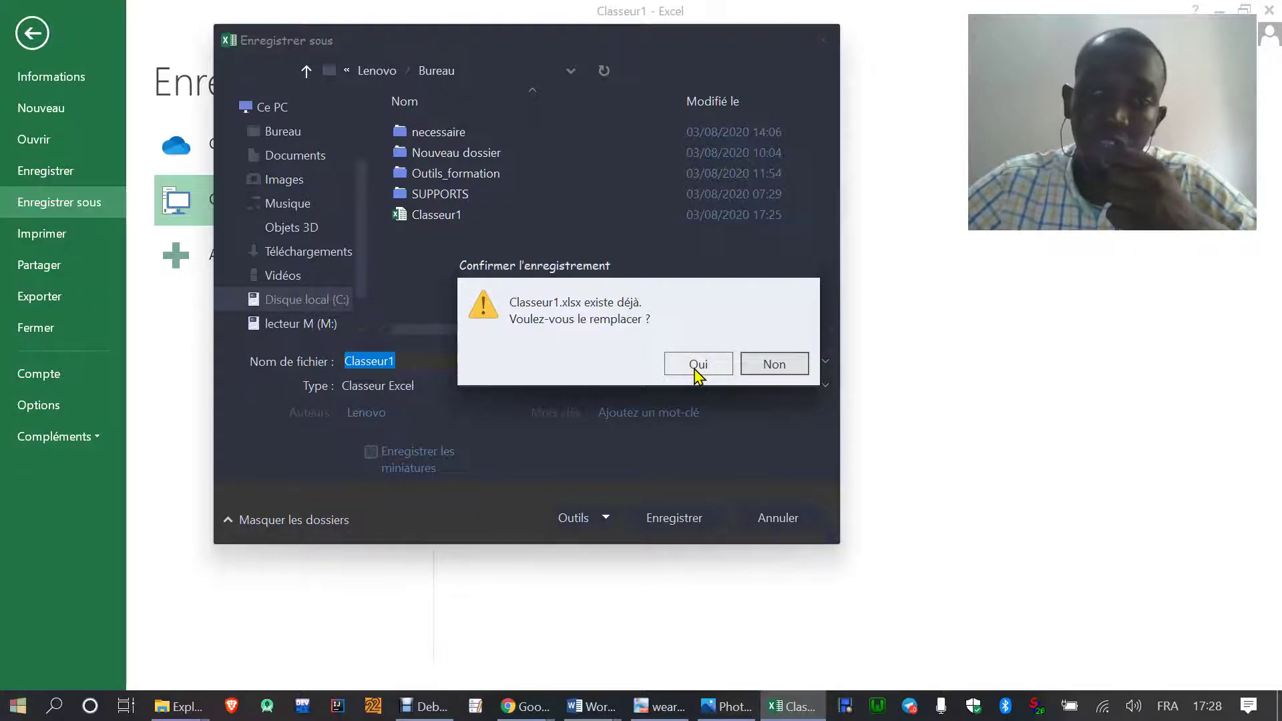
left_click(696, 365)
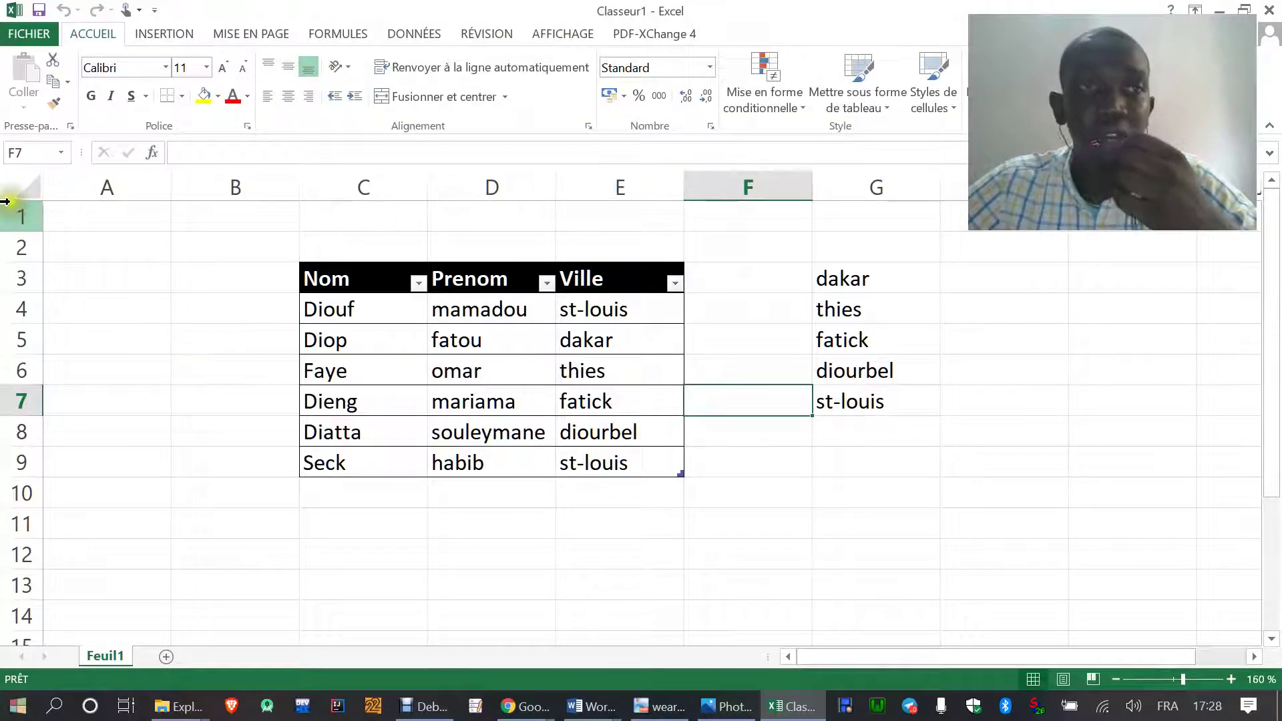
left_click(28, 34)
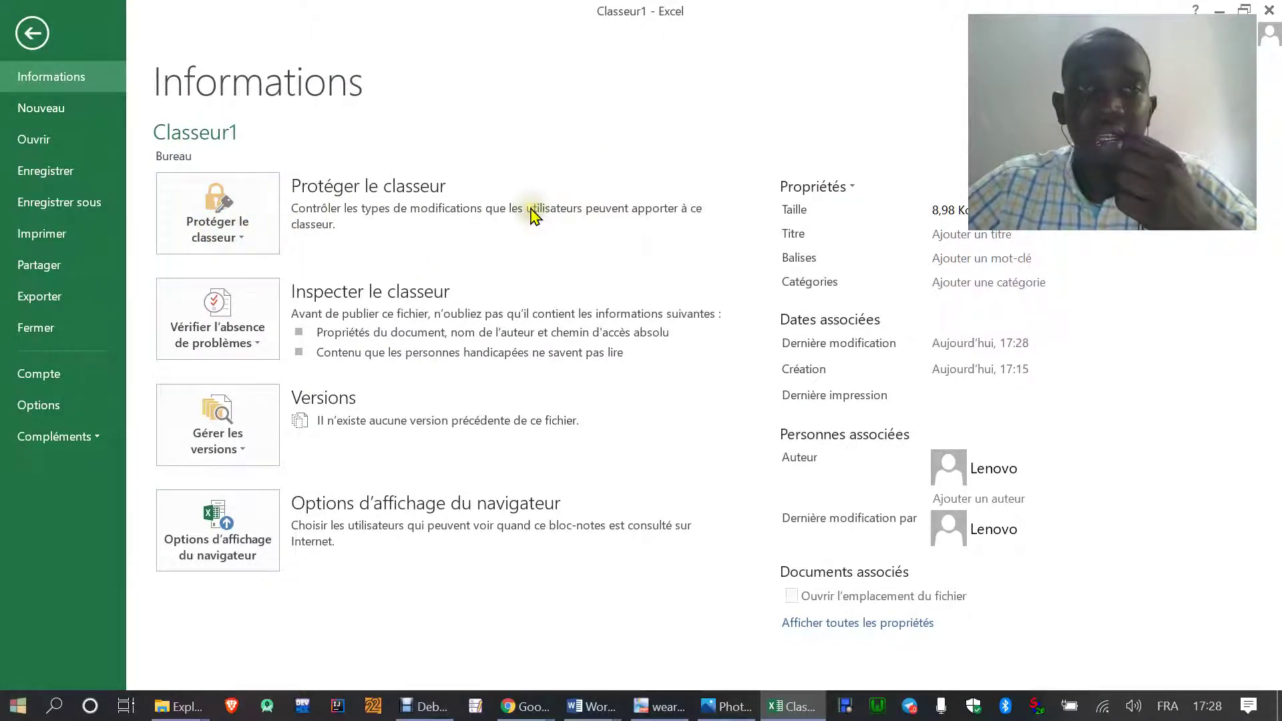
left_click(33, 32)
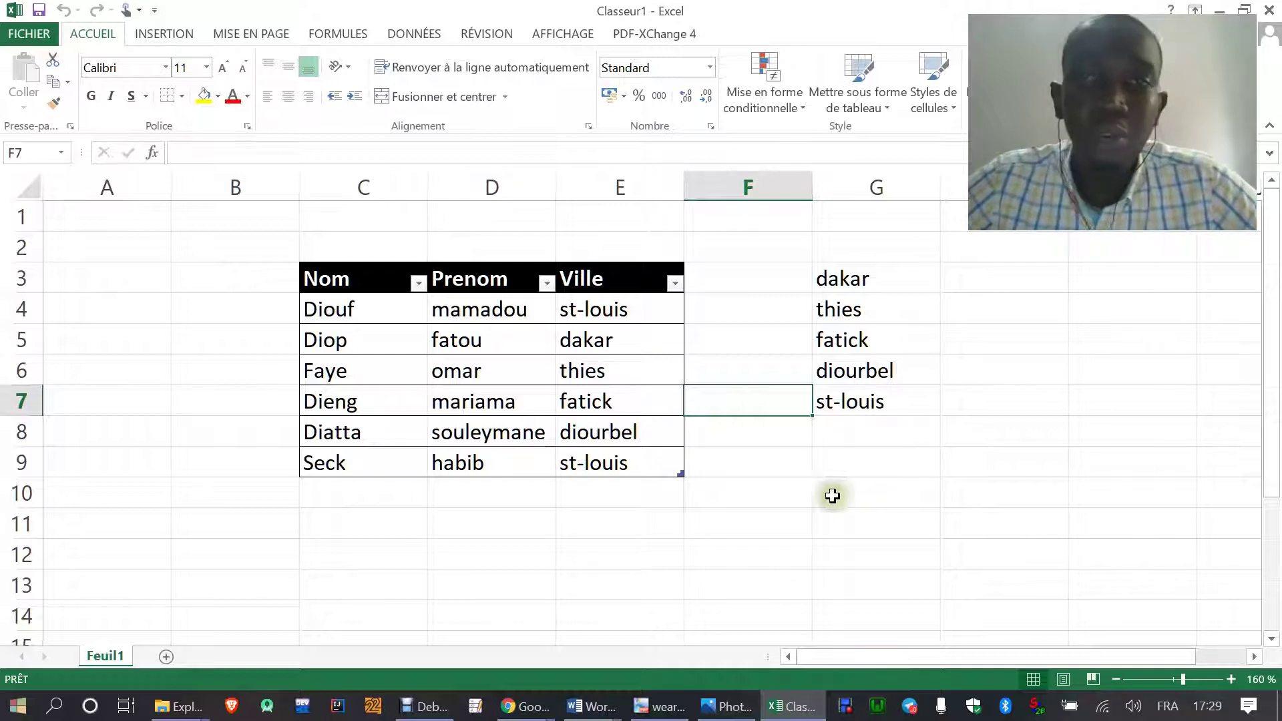
left_click(643, 306)
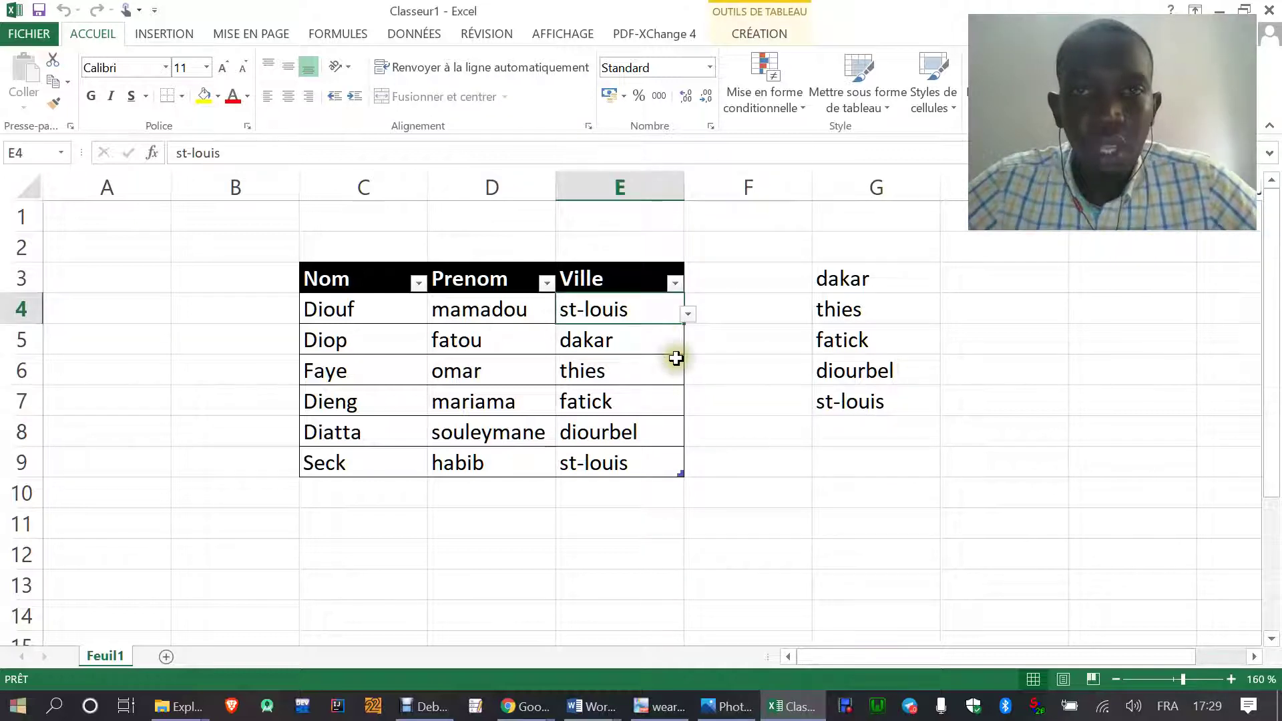
left_click(653, 344)
left_click(665, 385)
left_click(666, 428)
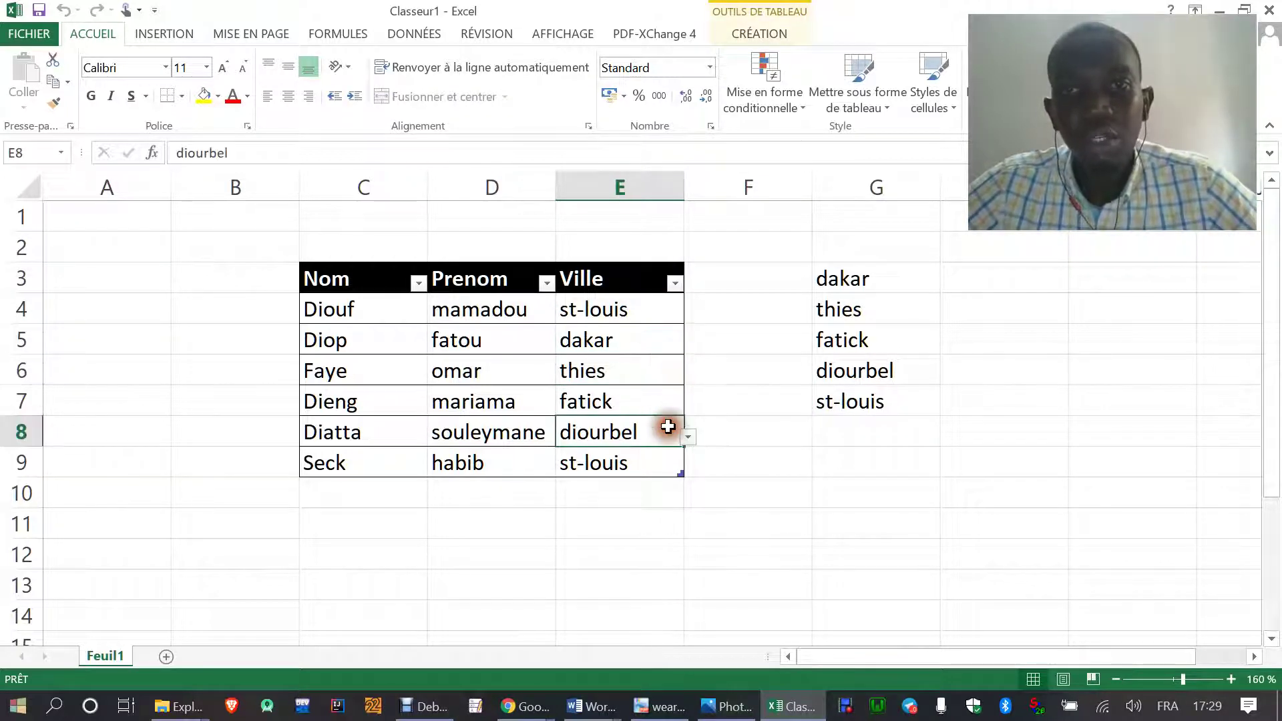
left_click(667, 471)
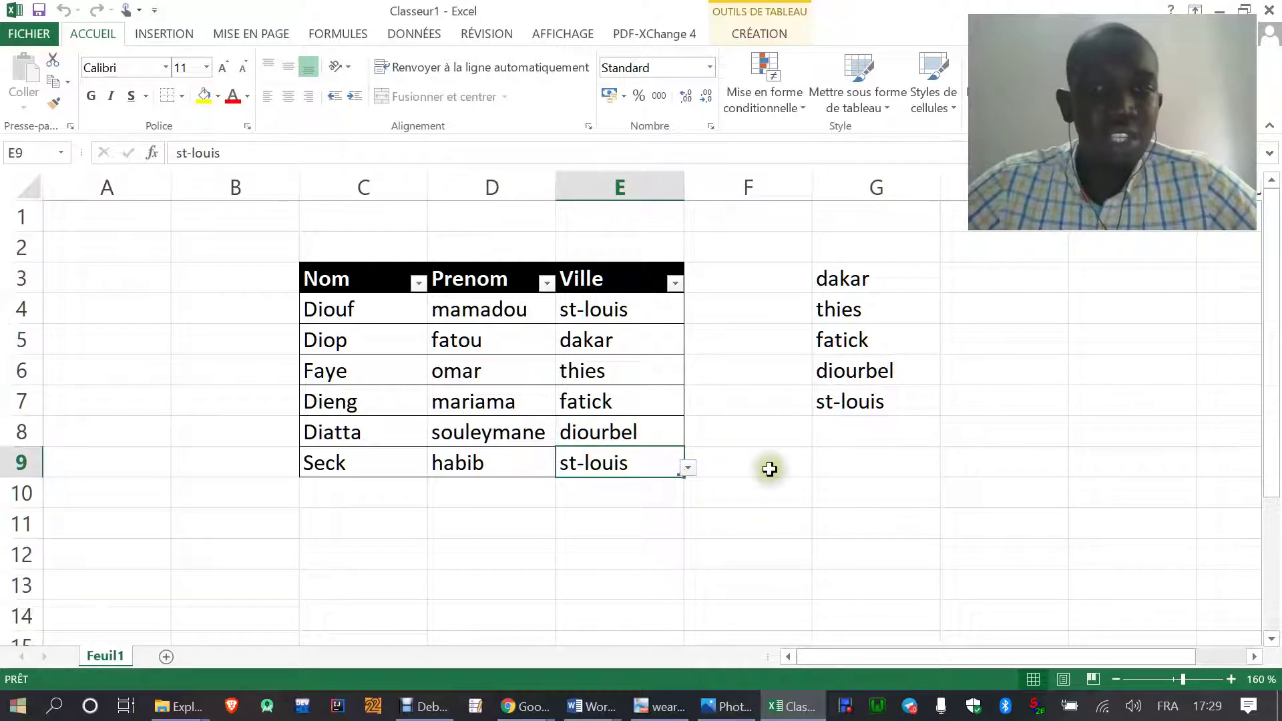
left_click(688, 469)
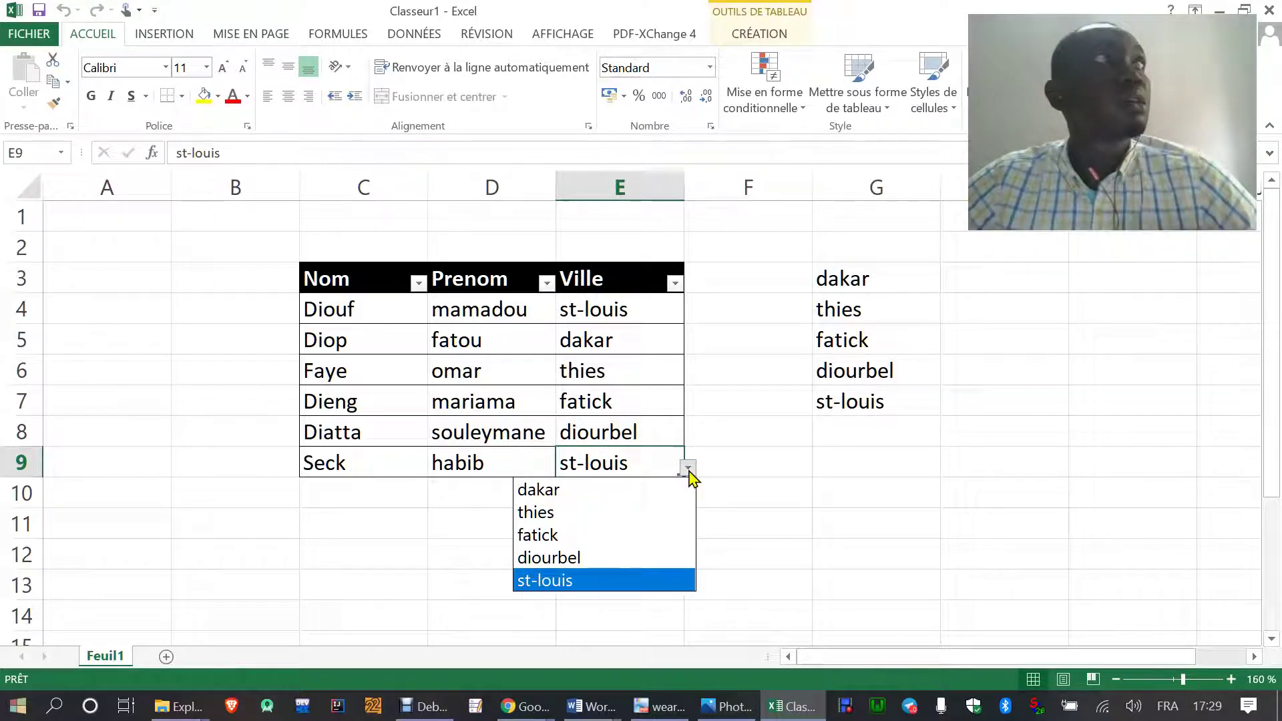
left_click(661, 425)
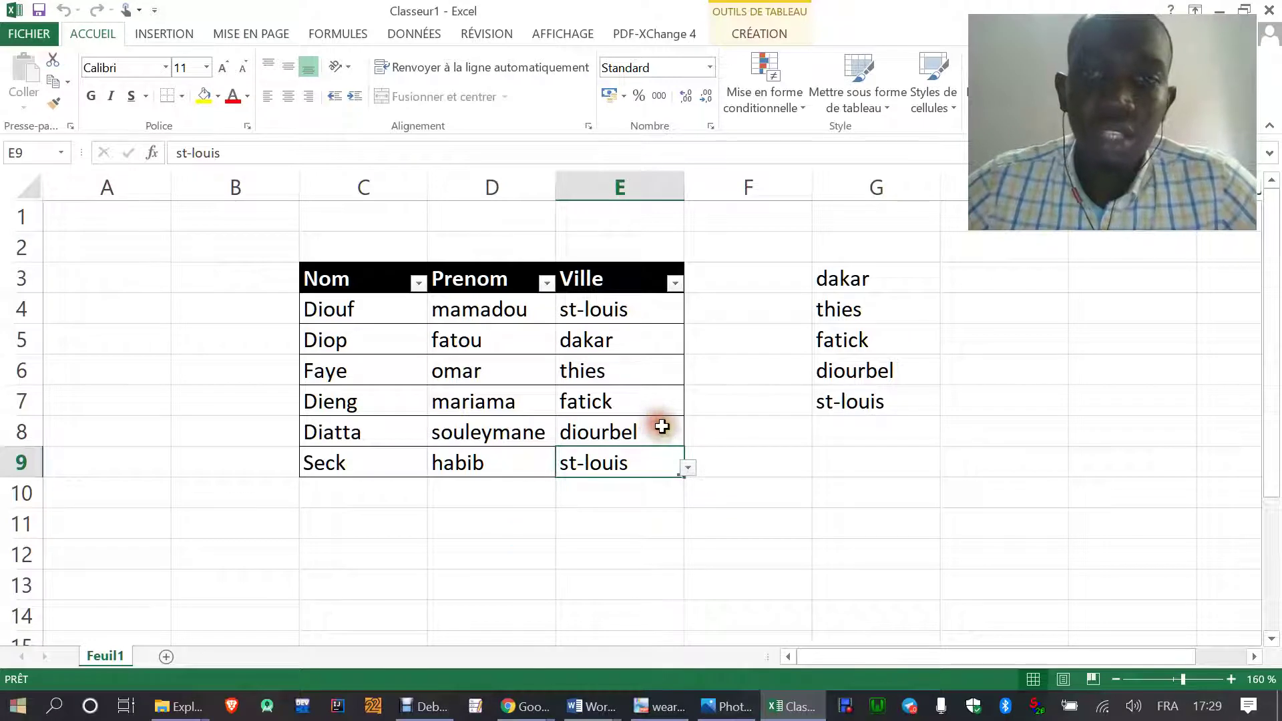
left_click(667, 430)
left_click(687, 436)
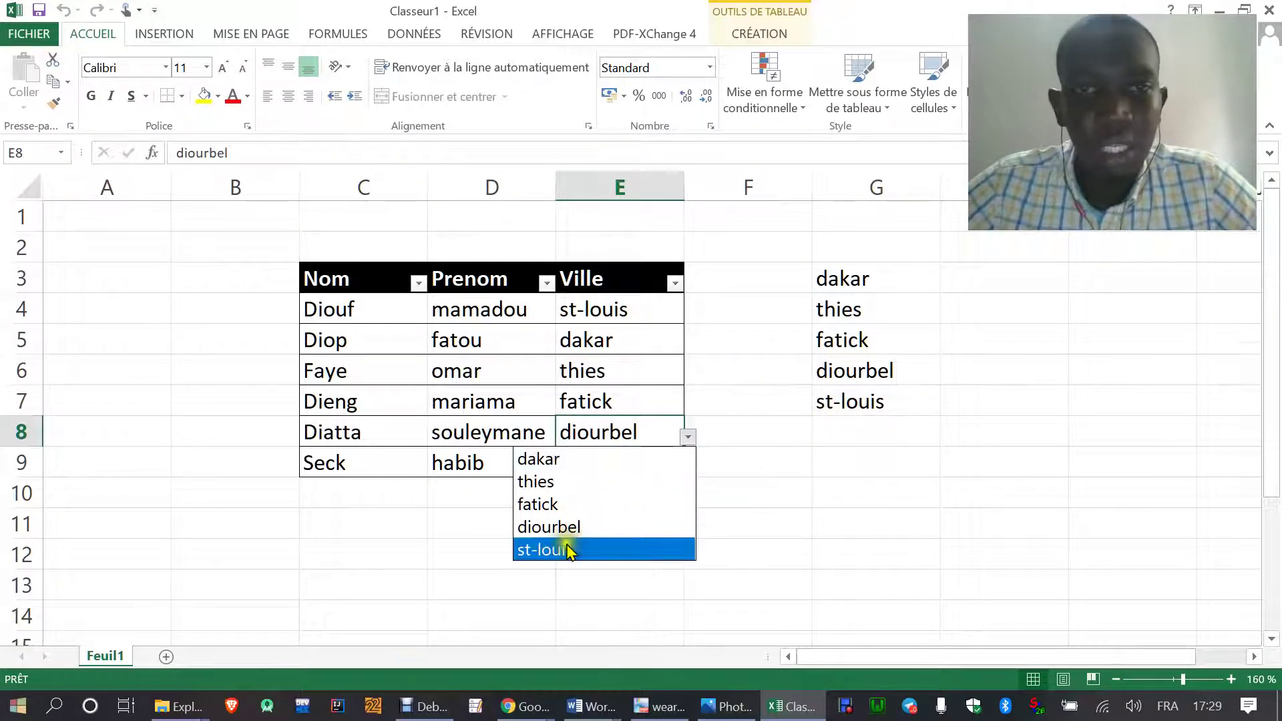
key("Escape")
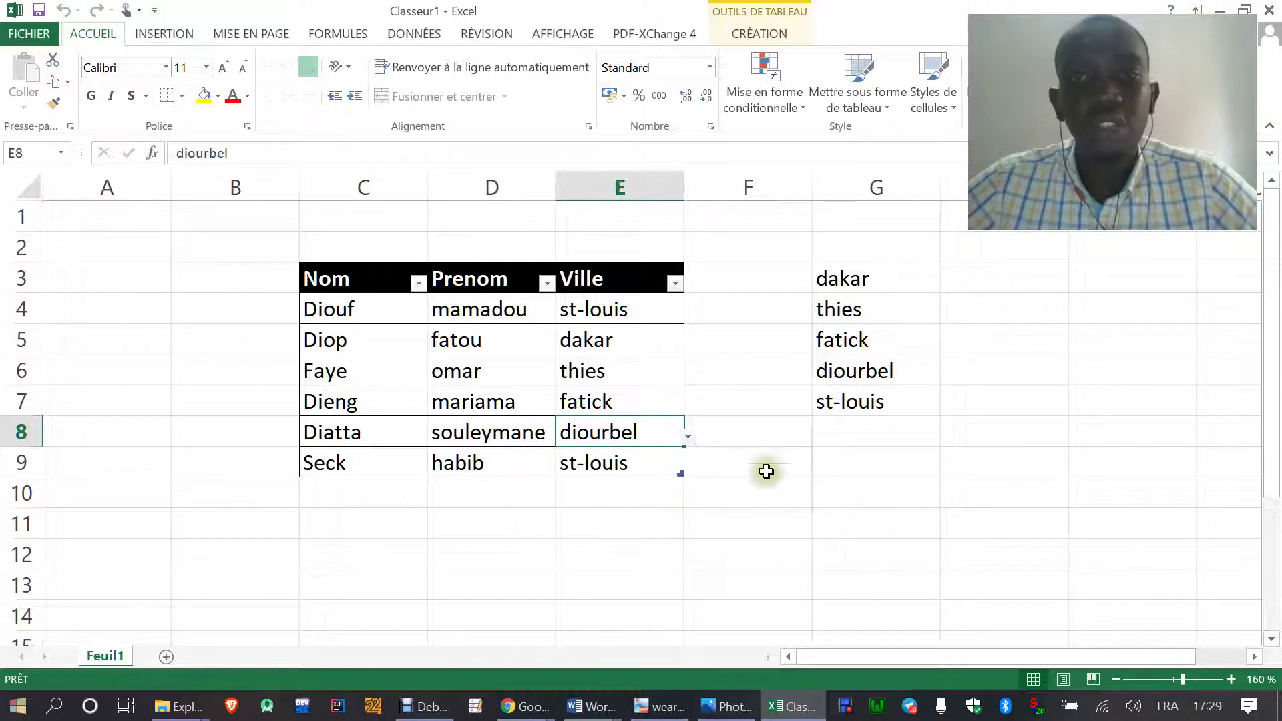
left_click(773, 521)
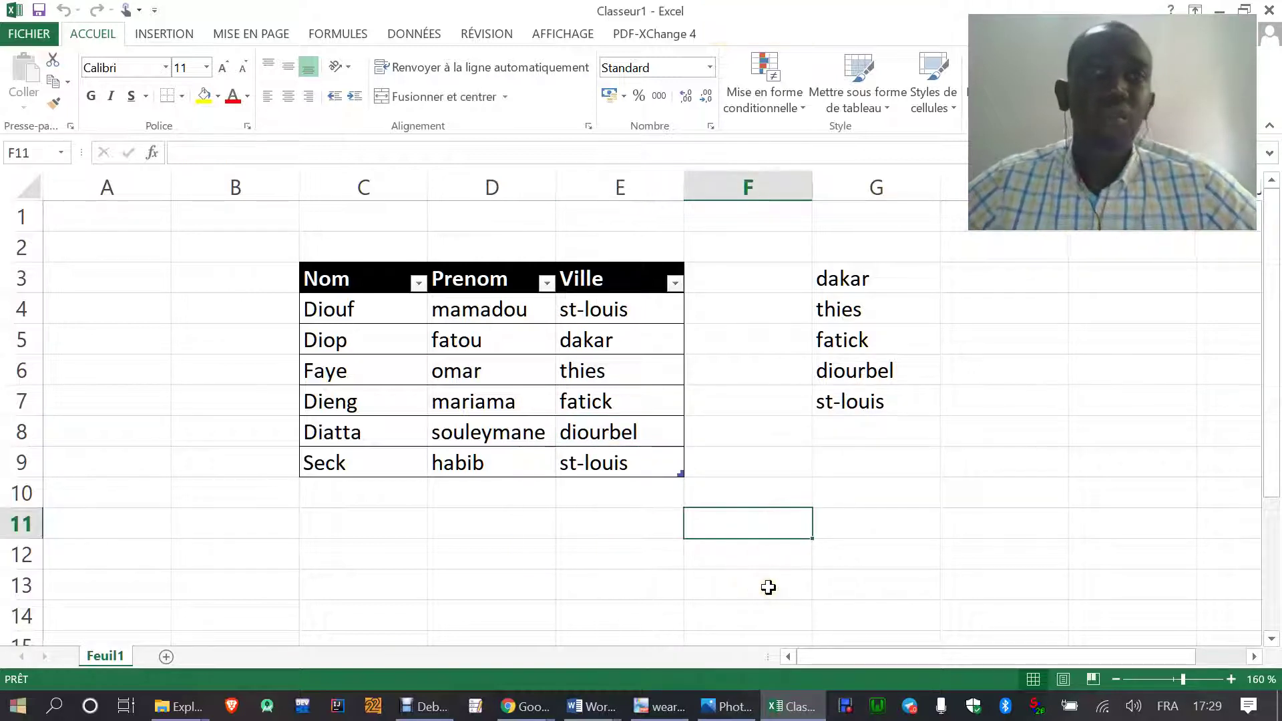